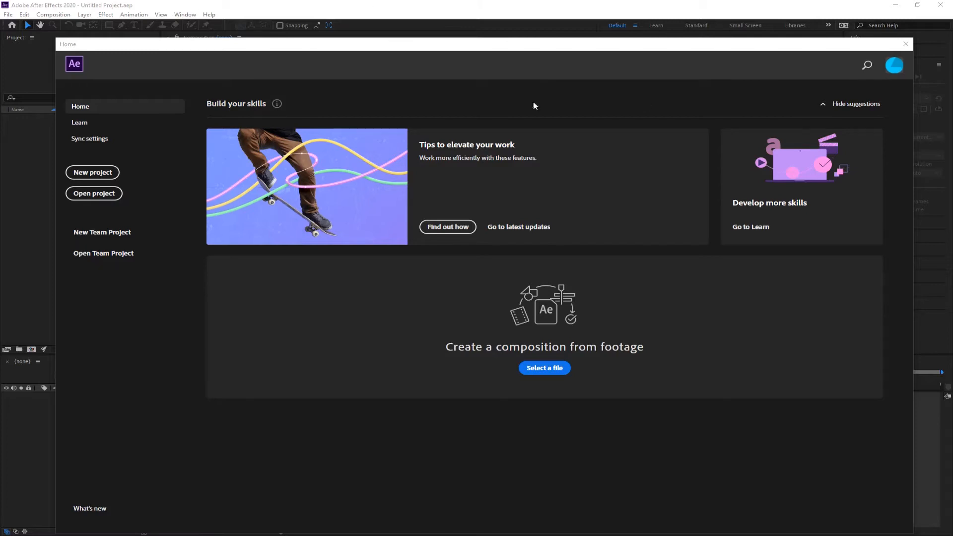
# - Close the Home window to reach the empty workspace
pyautogui.moveTo(536, 45); pyautogui.dragTo(536, 48)
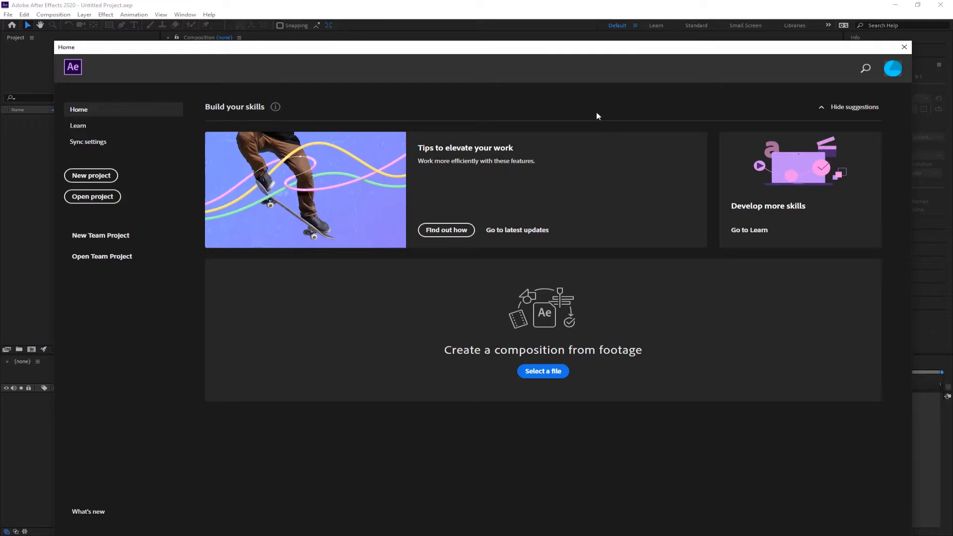
pyautogui.moveTo(573, 50); pyautogui.dragTo(567, 53)
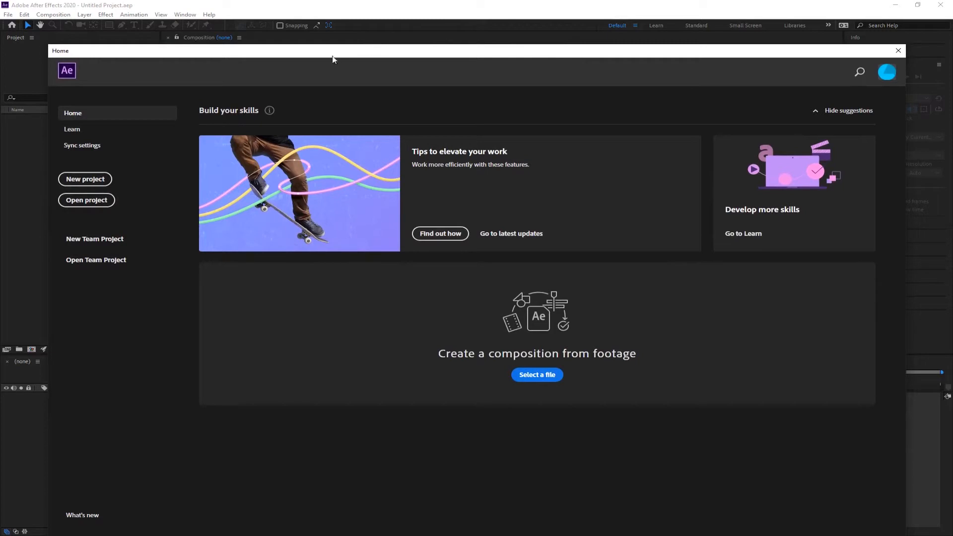
pyautogui.click(899, 51)
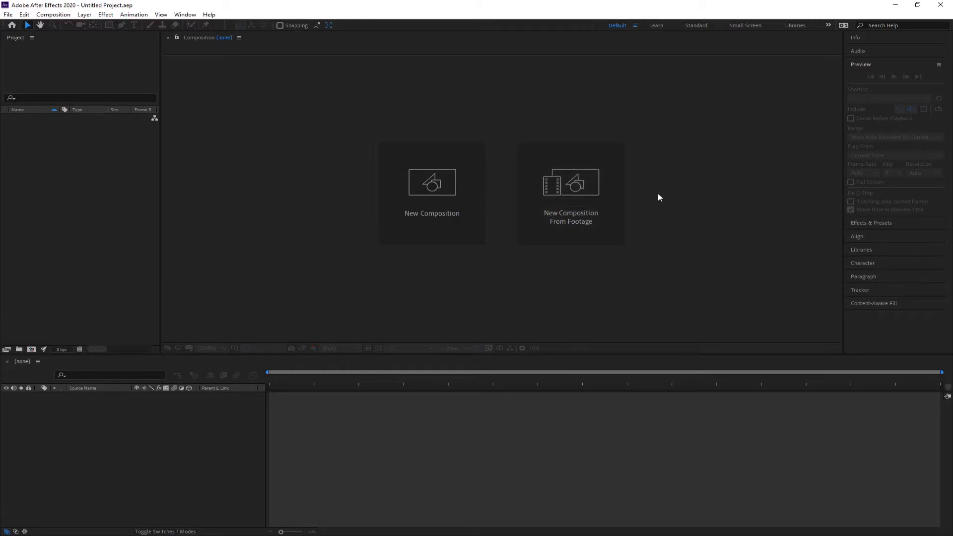
# - Create a new composition from the footage file train.mp4 in the Dokumente folder
pyautogui.click(569, 186)
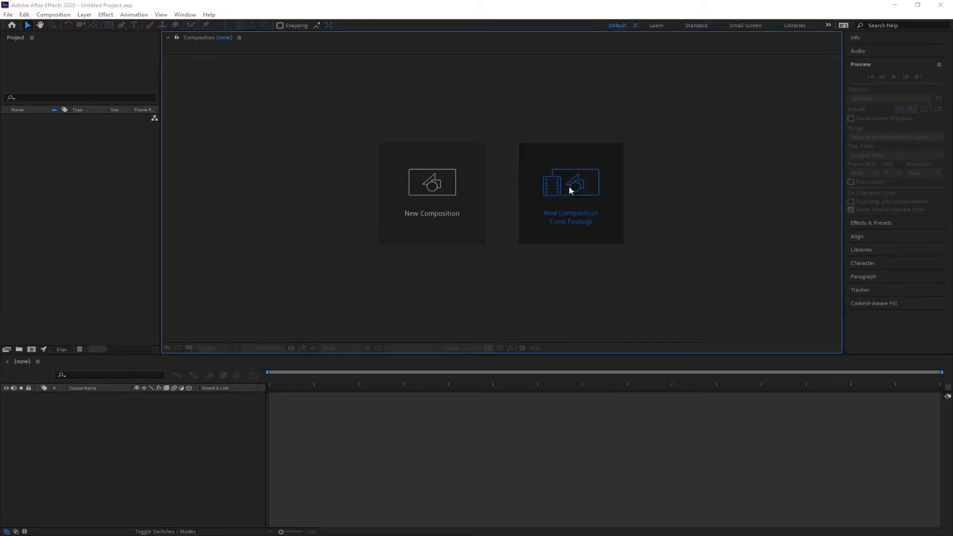
pyautogui.click(113, 234)
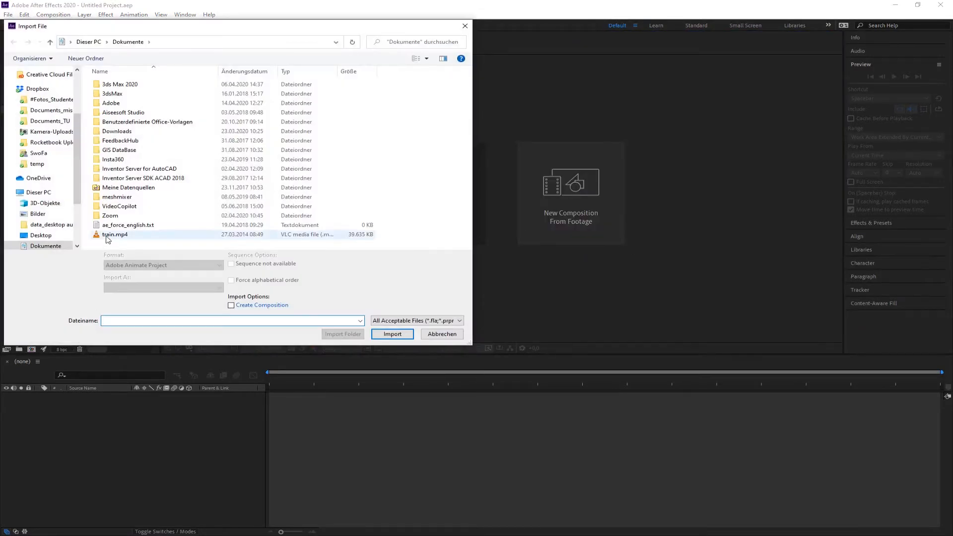
pyautogui.doubleClick(112, 235)
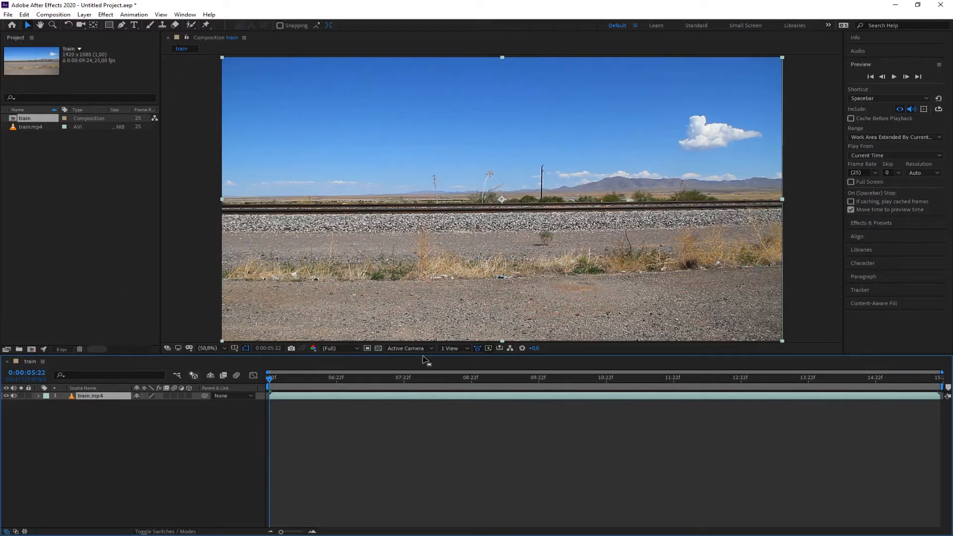
# - Widen the Project panel and the Preview panel group, enlarge the timeline area, and close the Preview panel
pyautogui.moveTo(159, 200); pyautogui.dragTo(434, 200)
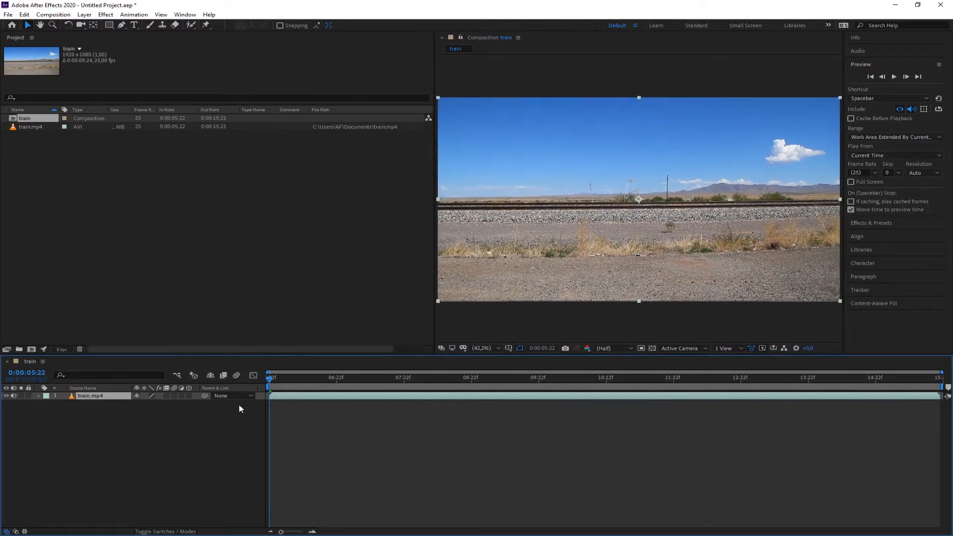
pyautogui.moveTo(312, 355); pyautogui.dragTo(317, 150)
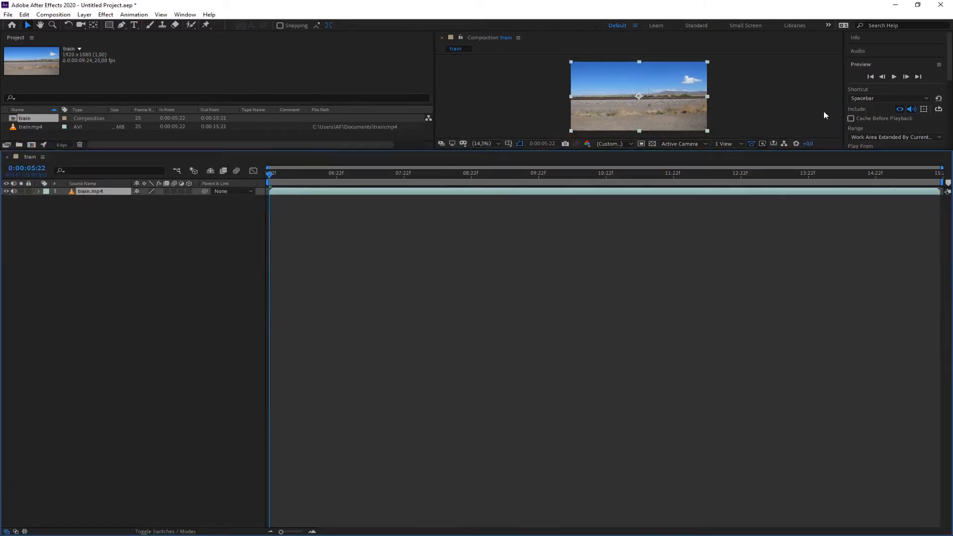
pyautogui.moveTo(844, 77); pyautogui.dragTo(642, 77)
pyautogui.click(938, 65)
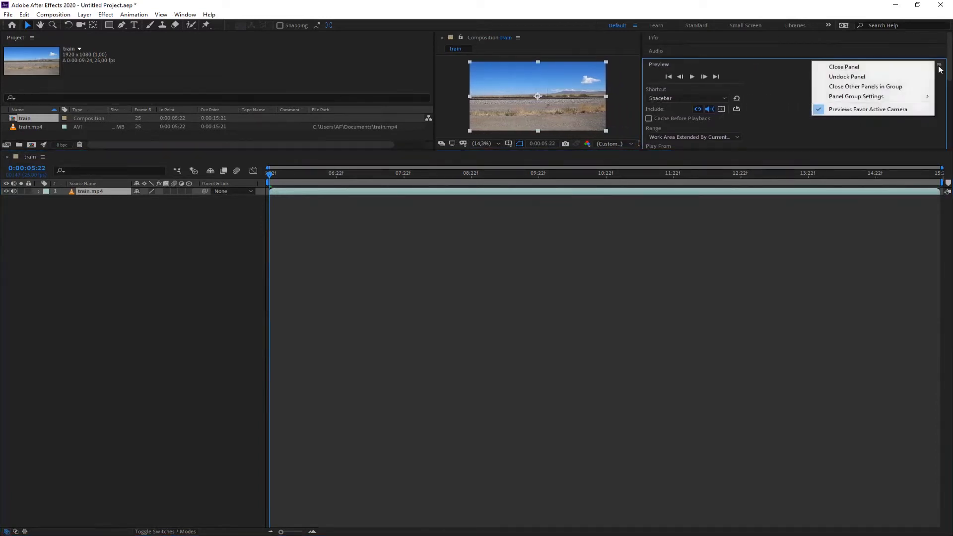
pyautogui.click(844, 67)
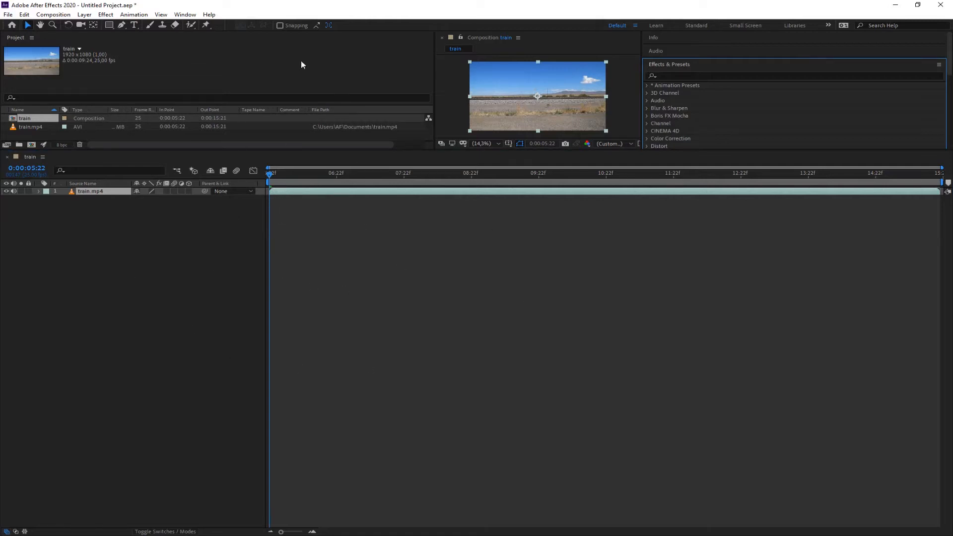
# - Reset the Default workspace to its saved layout
pyautogui.click(186, 15)
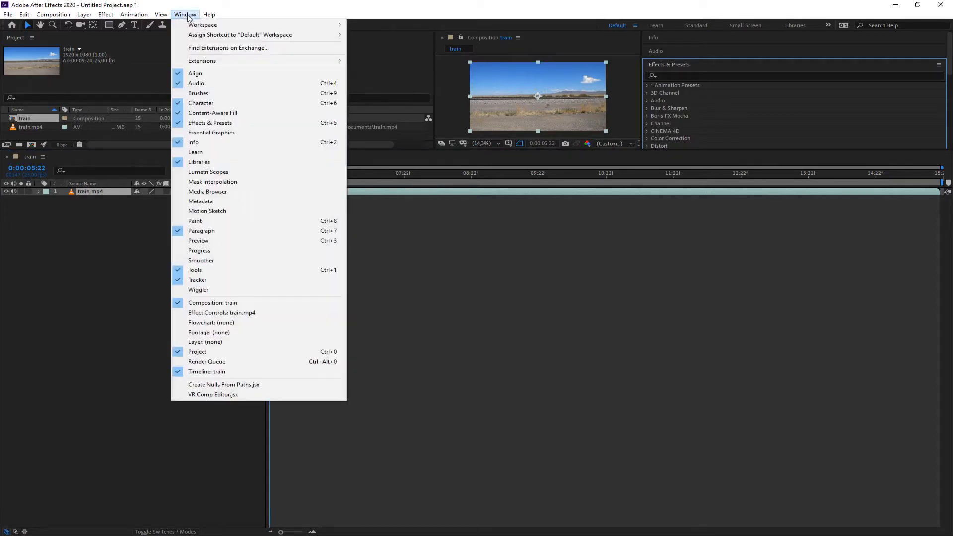
pyautogui.moveTo(203, 26)
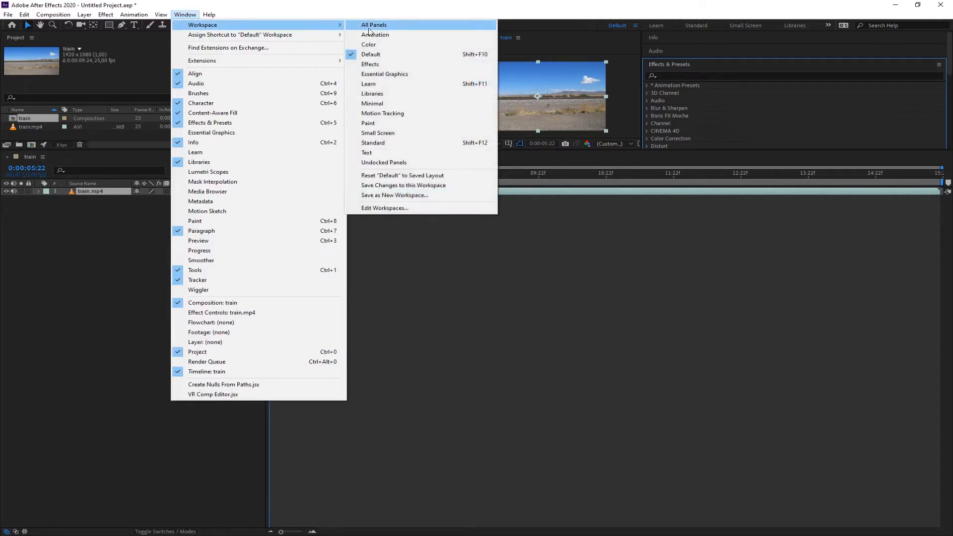
pyautogui.click(409, 176)
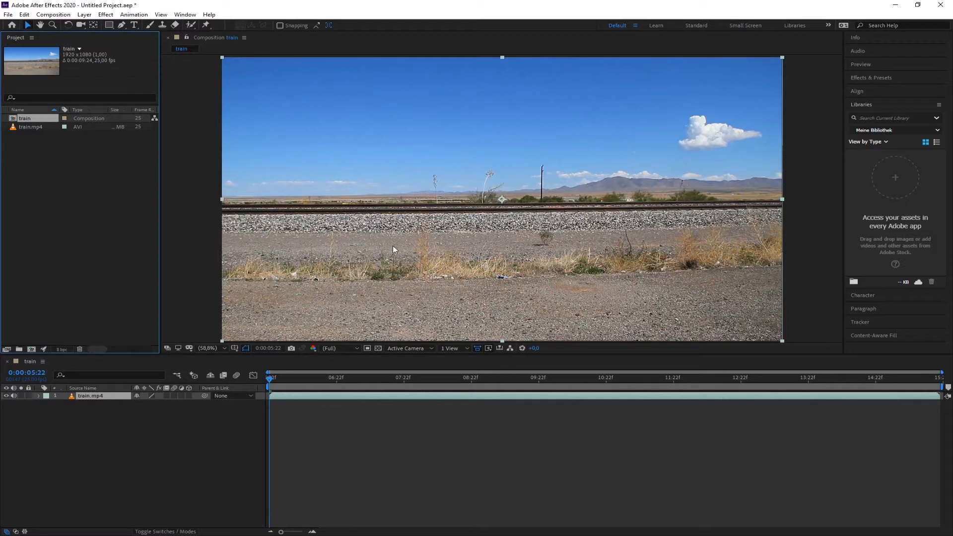
# - View the train.mp4 footage in its own viewer, compare it with the train composition, and close the footage viewer
pyautogui.click(38, 151)
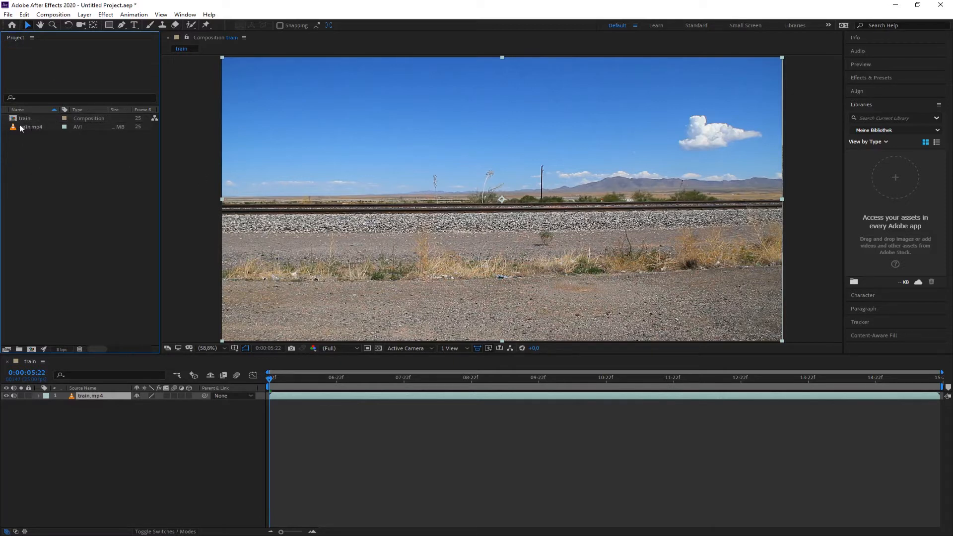
pyautogui.click(22, 126)
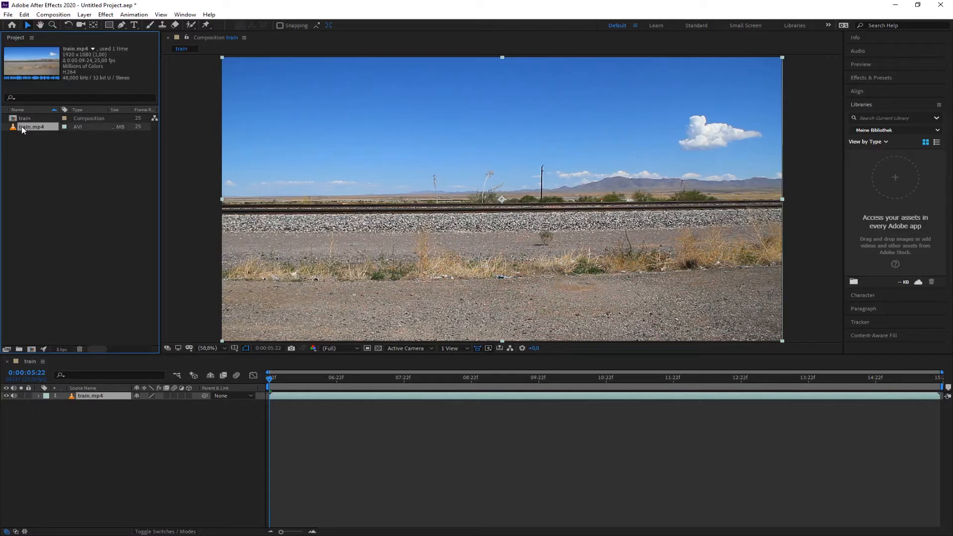
pyautogui.click(27, 145)
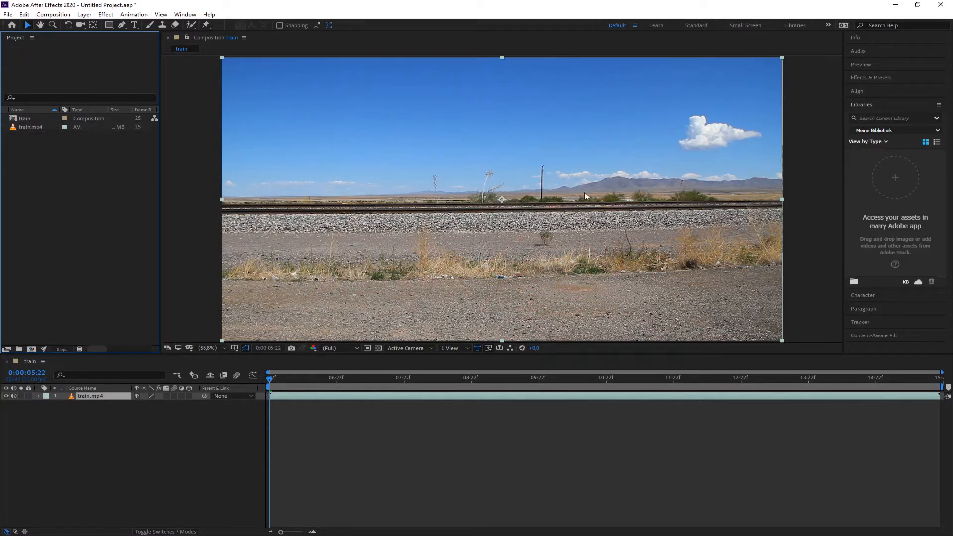
pyautogui.doubleClick(25, 127)
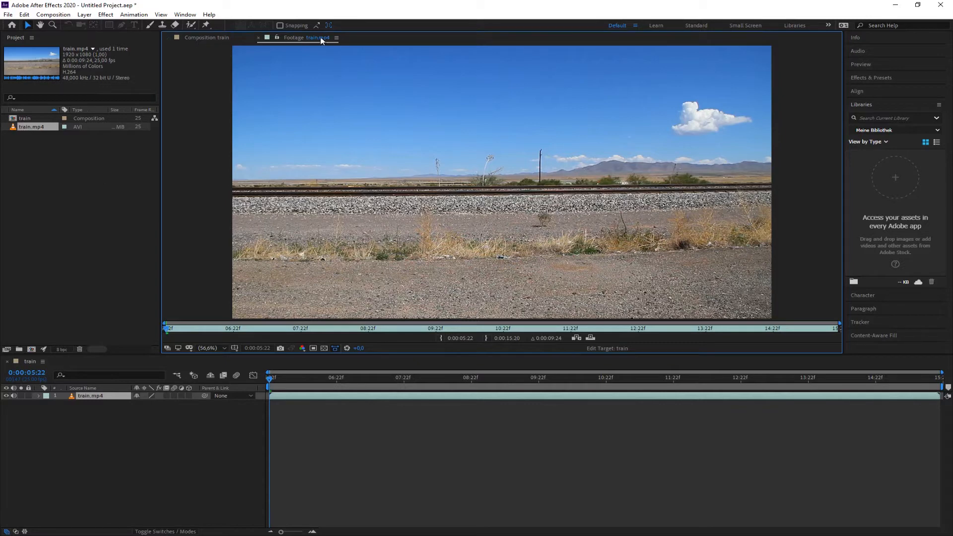
pyautogui.click(198, 37)
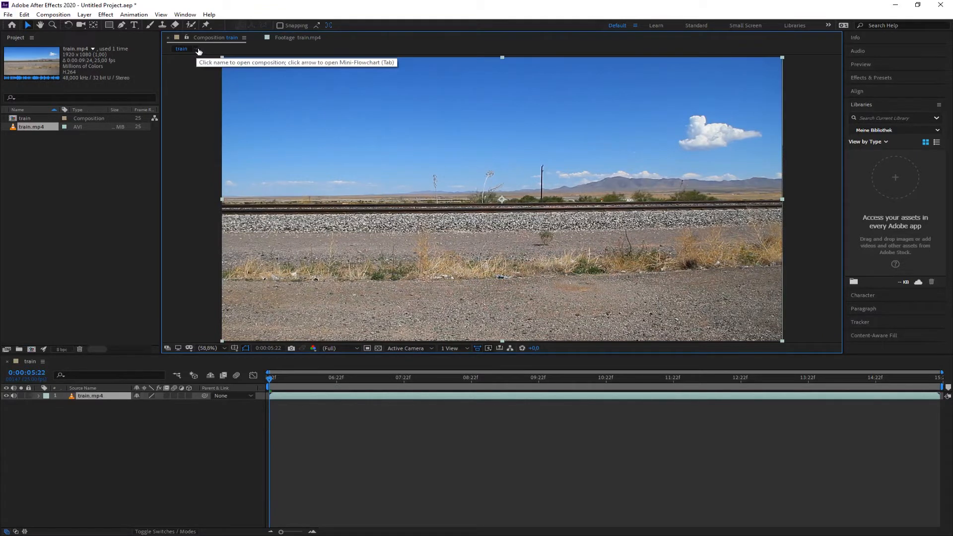
pyautogui.click(293, 39)
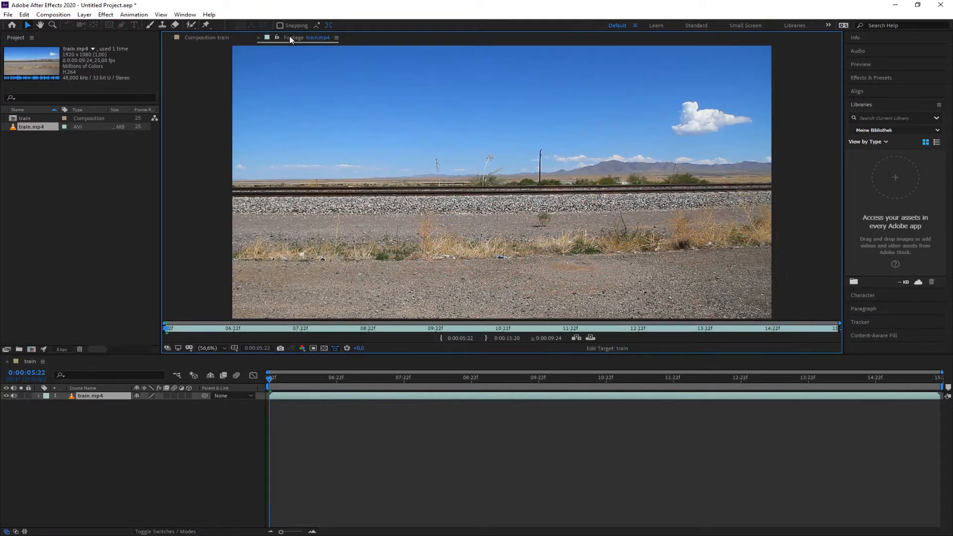
pyautogui.click(258, 37)
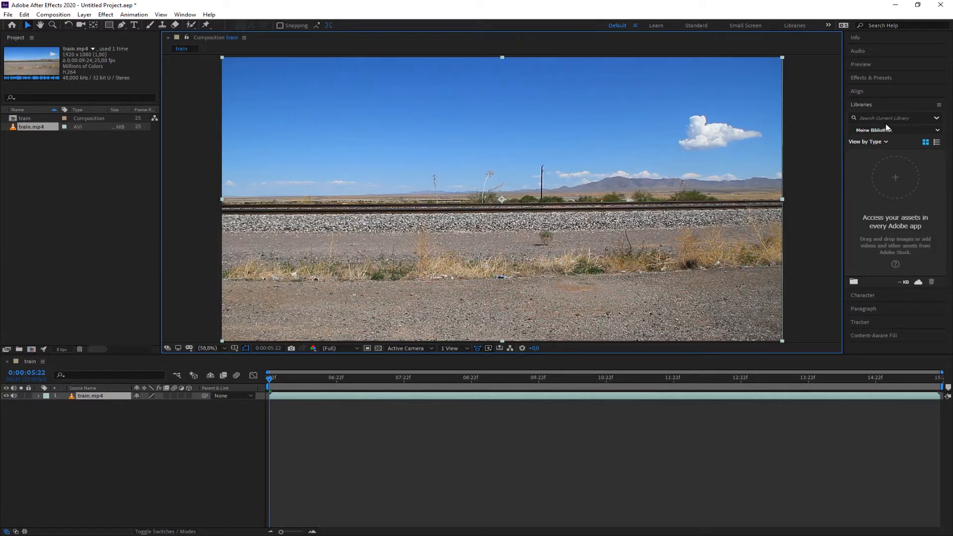
# - Show the Preview controls, play the train composition for a few seconds, and stop playback
pyautogui.click(863, 65)
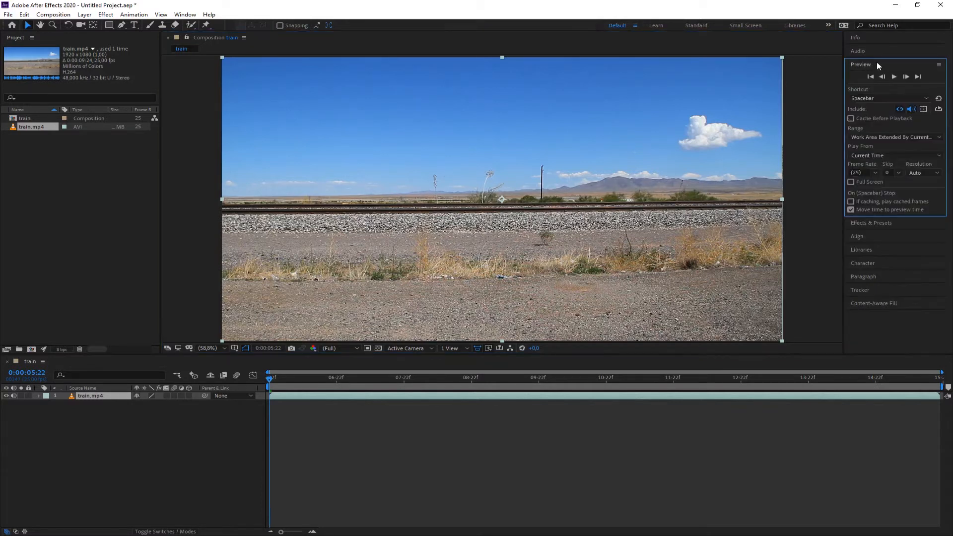
pyautogui.click(894, 79)
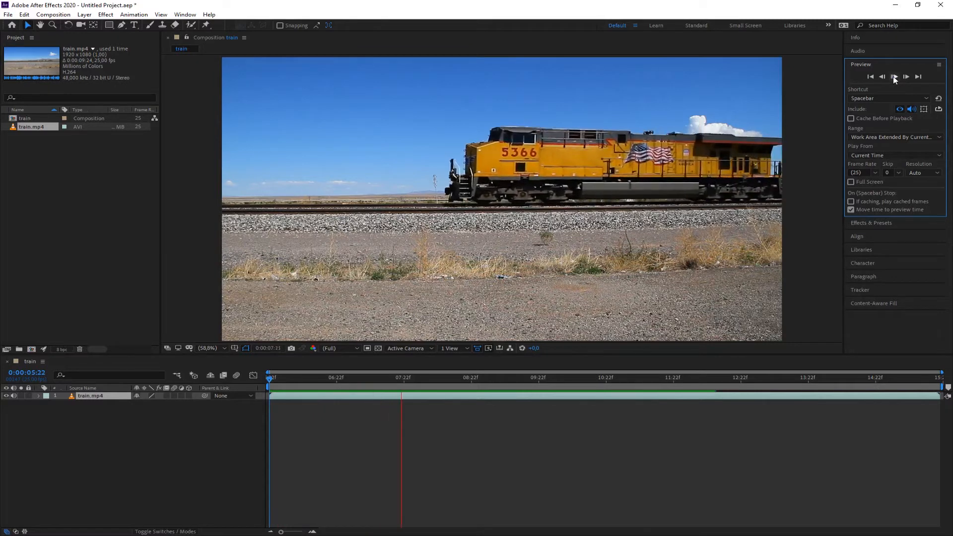
pyautogui.click(894, 77)
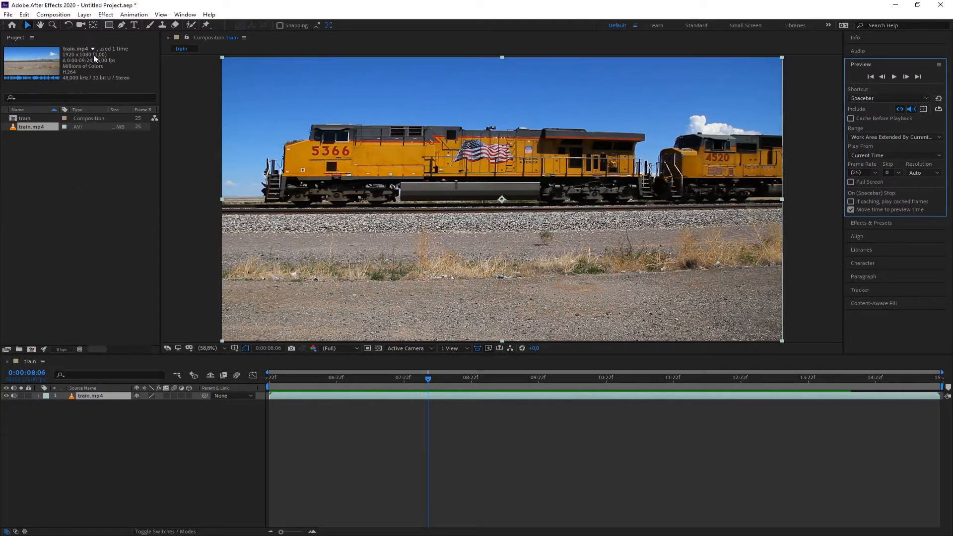
# - Select the train.mp4 footage in the project to examine its file details
pyautogui.click(44, 140)
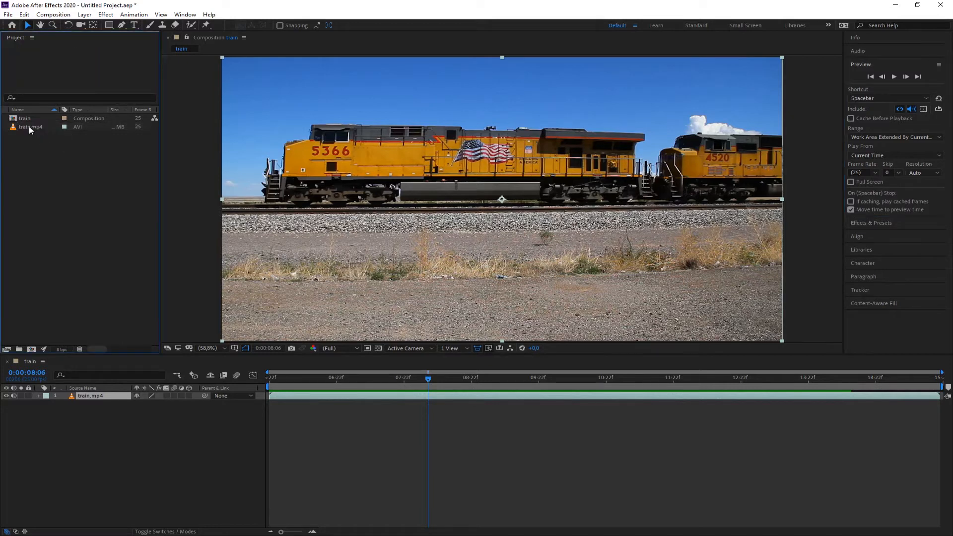
pyautogui.click(29, 126)
pyautogui.click(40, 174)
pyautogui.click(26, 127)
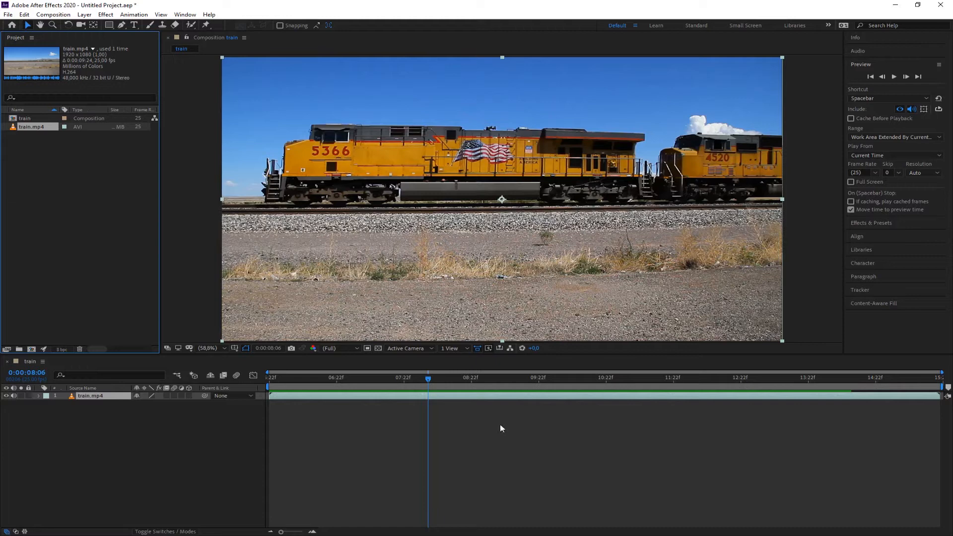
# - Scrub the current time back to the clip's start at 0:00:05:22 and forward to its end at 0:00:15:20
pyautogui.moveTo(427, 382); pyautogui.dragTo(374, 379)
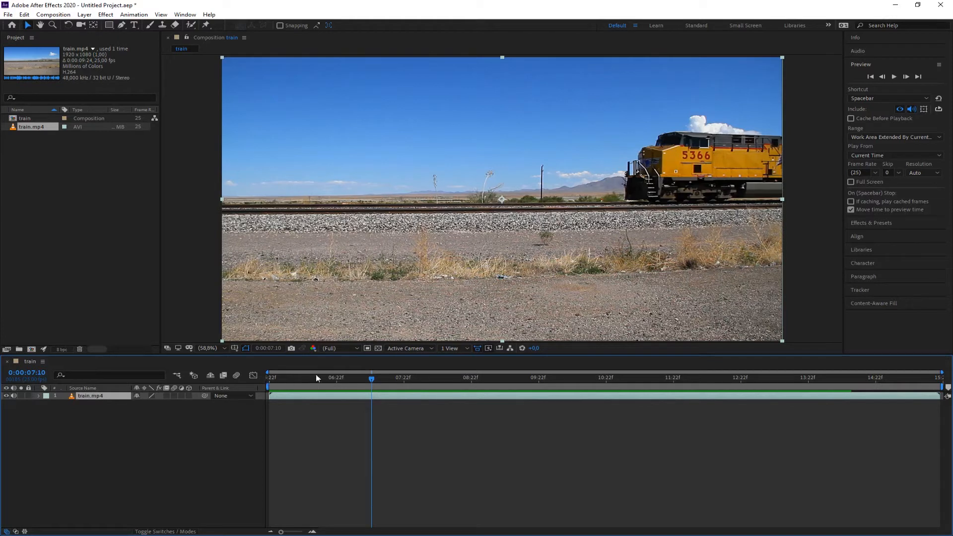
pyautogui.moveTo(371, 378); pyautogui.dragTo(254, 380)
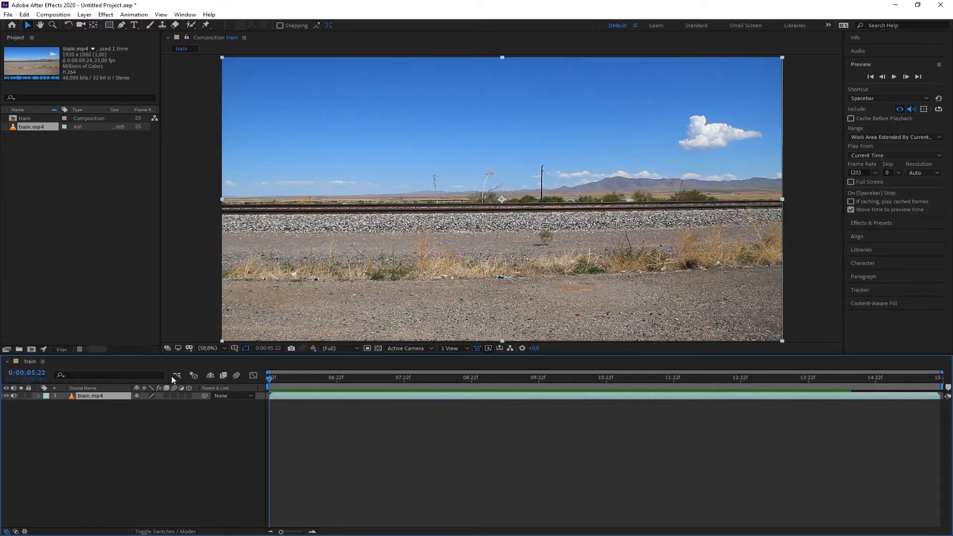
pyautogui.moveTo(280, 378); pyautogui.dragTo(939, 378)
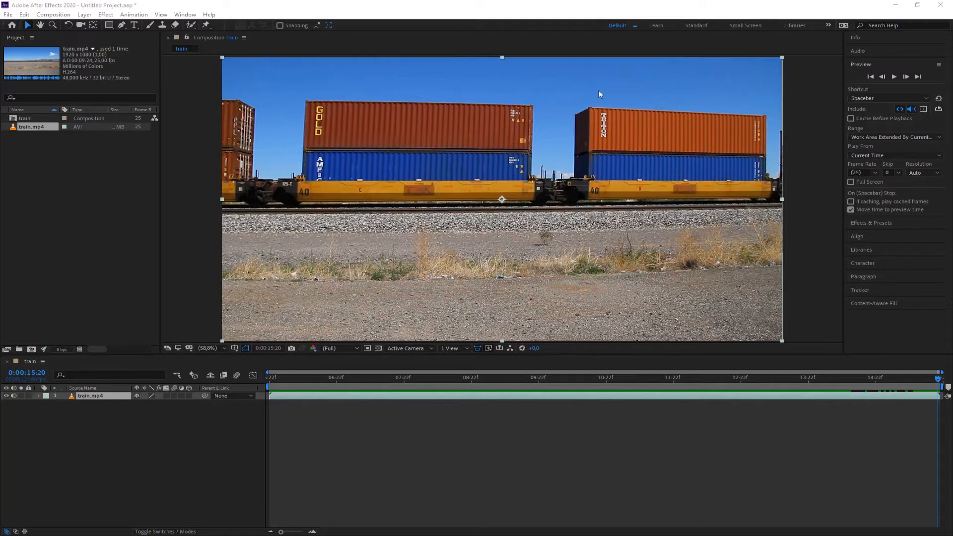
# - Play and stop the composition preview, and scrub the current time to 0:00:06:21
pyautogui.click(895, 76)
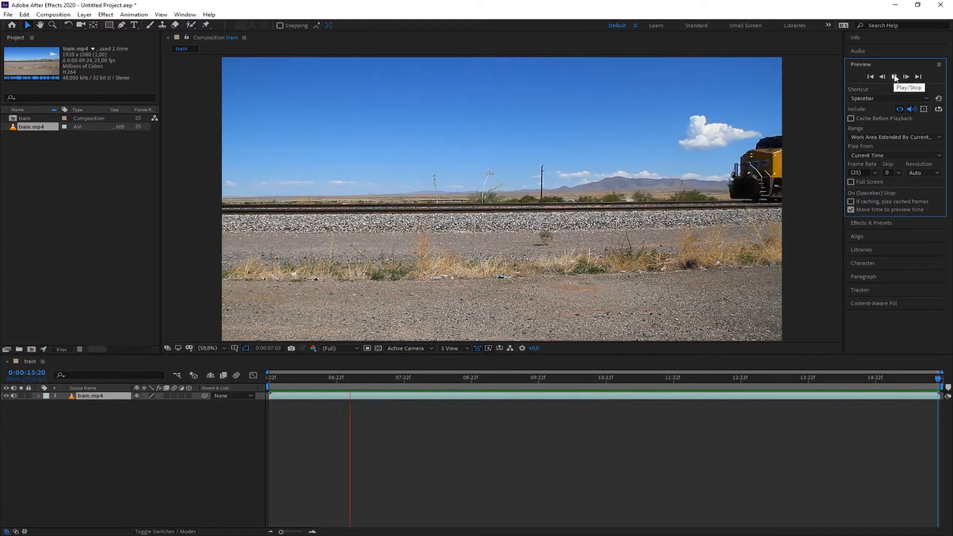
pyautogui.click(894, 76)
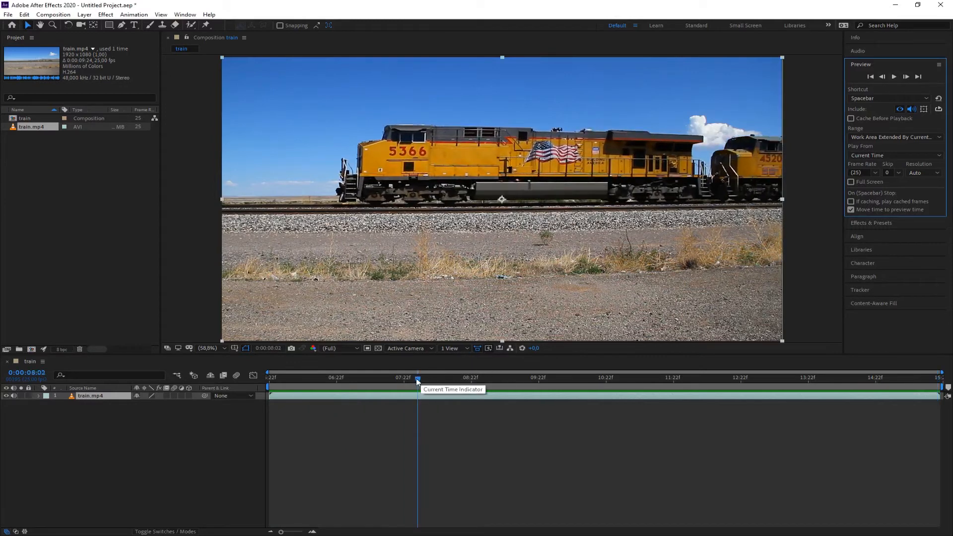
pyautogui.moveTo(416, 379); pyautogui.dragTo(459, 381)
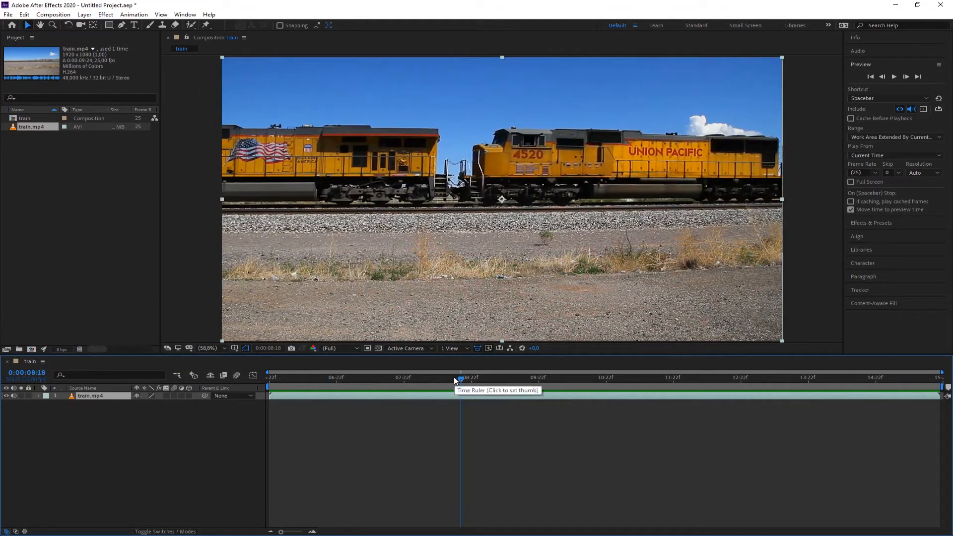
pyautogui.moveTo(454, 376); pyautogui.dragTo(334, 378)
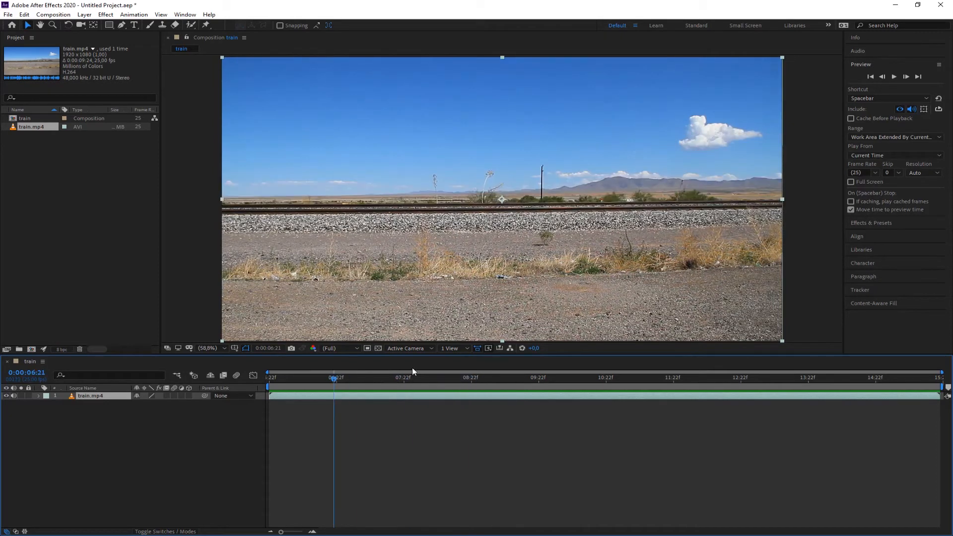
# - Preview the composition from 0:00:06:21, stop playback, and move the current time to 0:00:08:01
pyautogui.click(894, 77)
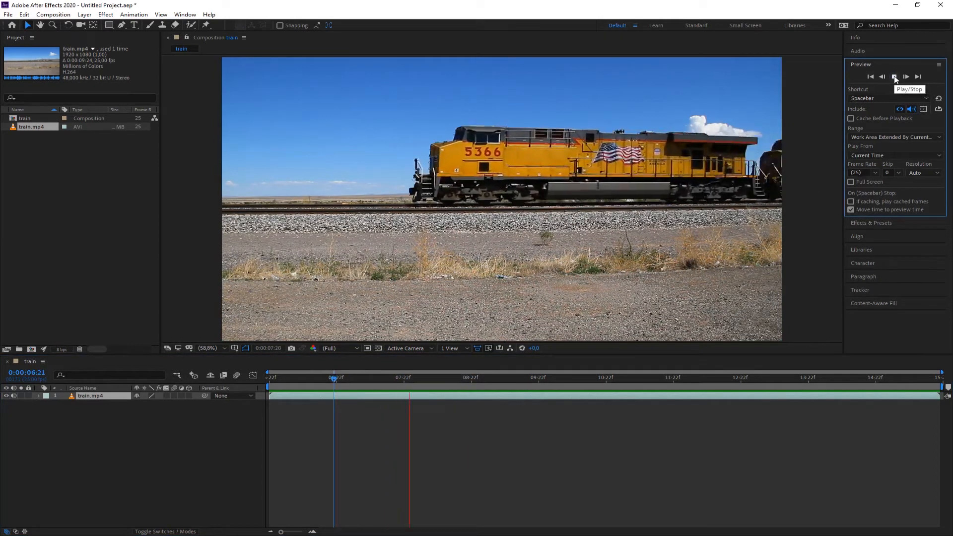
pyautogui.click(894, 77)
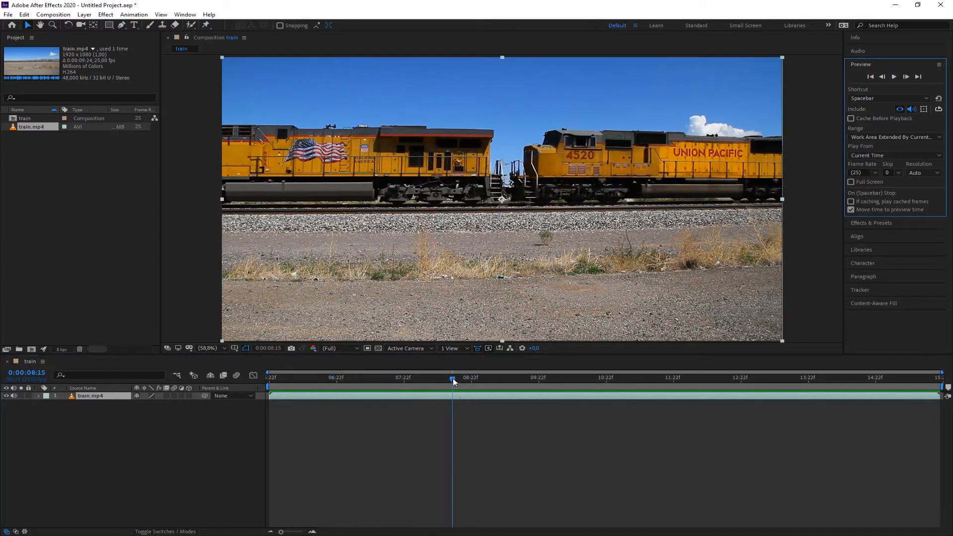
pyautogui.moveTo(453, 378); pyautogui.dragTo(415, 380)
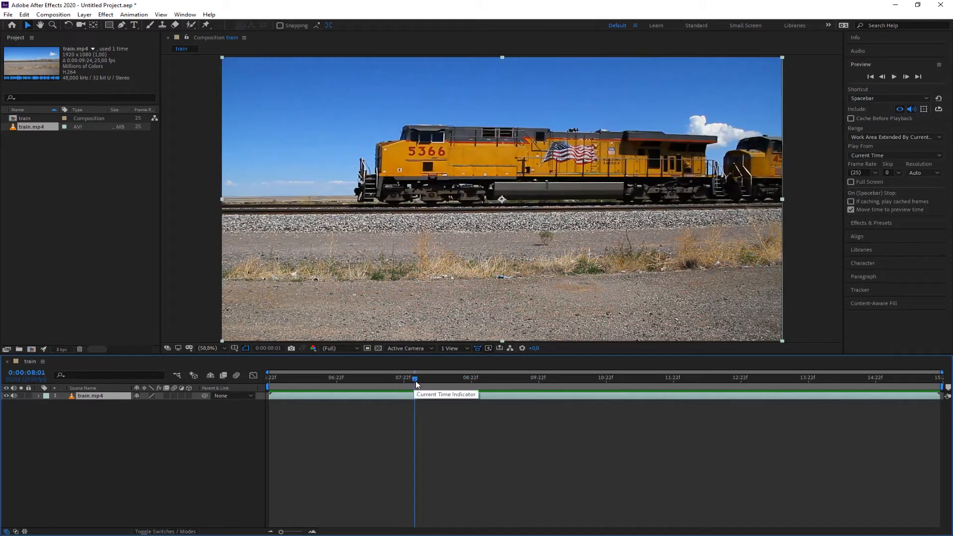
# - Scrub the current time back to 0:00:07:01, forward to 0:00:07:17, and on to 0:00:08:04
pyautogui.moveTo(415, 379); pyautogui.dragTo(349, 380)
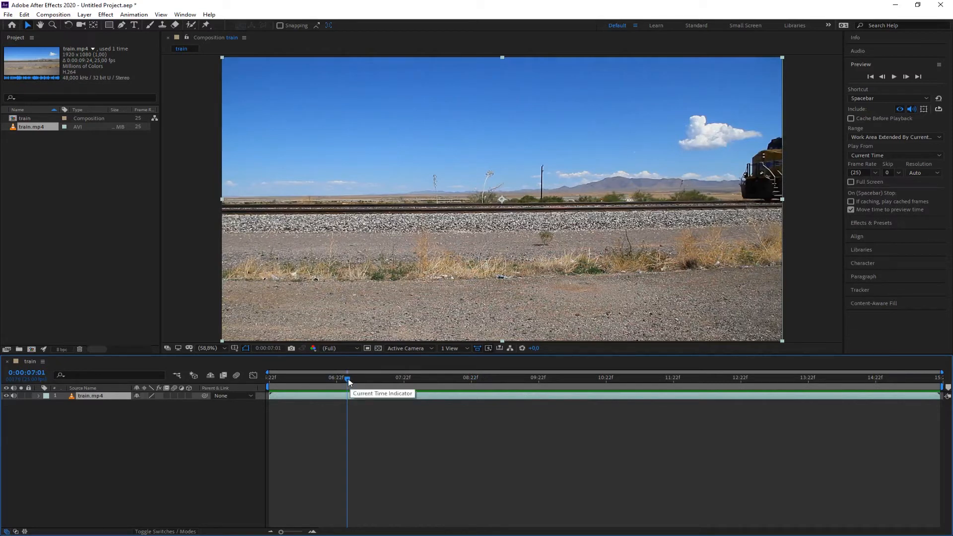
pyautogui.moveTo(347, 380); pyautogui.dragTo(390, 380)
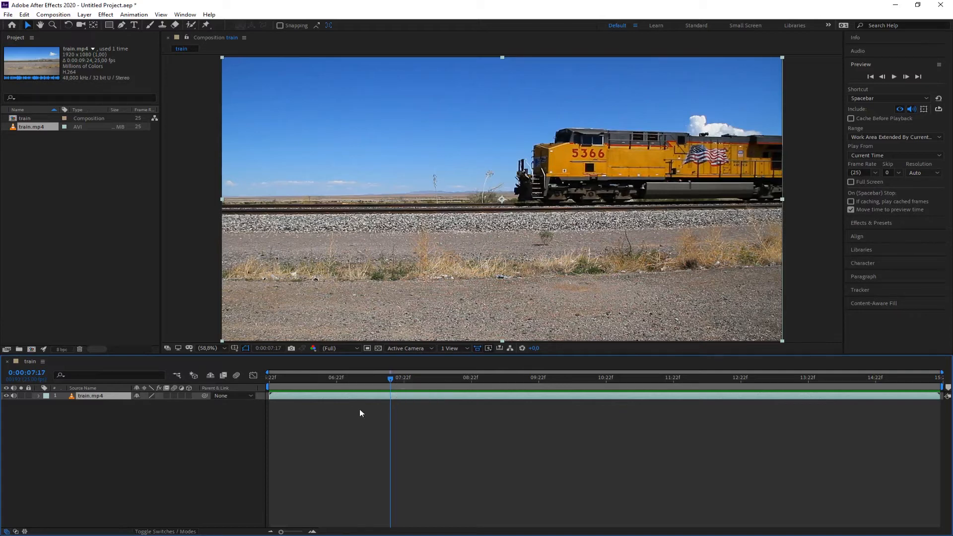
pyautogui.moveTo(389, 380); pyautogui.dragTo(422, 378)
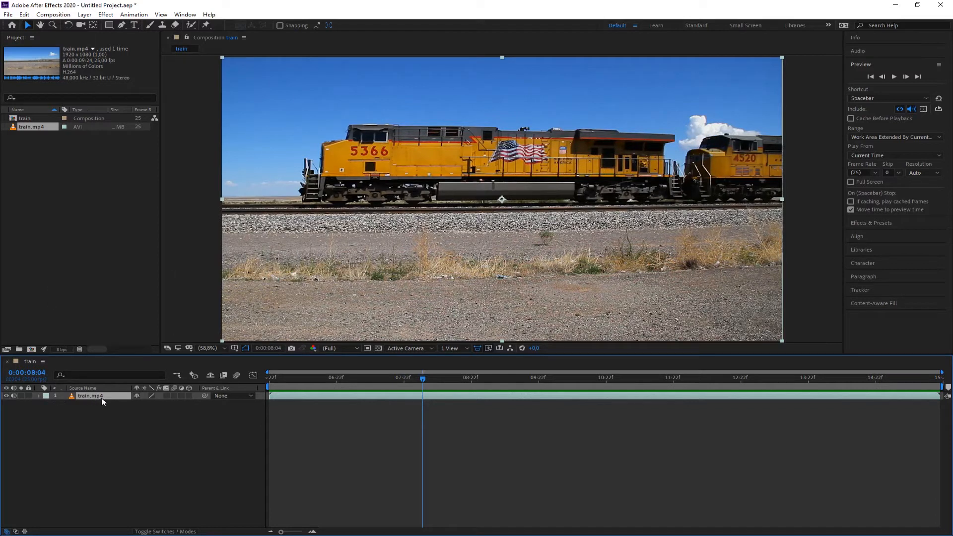
# - Reveal the train.mp4 layer's Transform properties and set its Scale to 50%
pyautogui.click(39, 396)
pyautogui.click(48, 404)
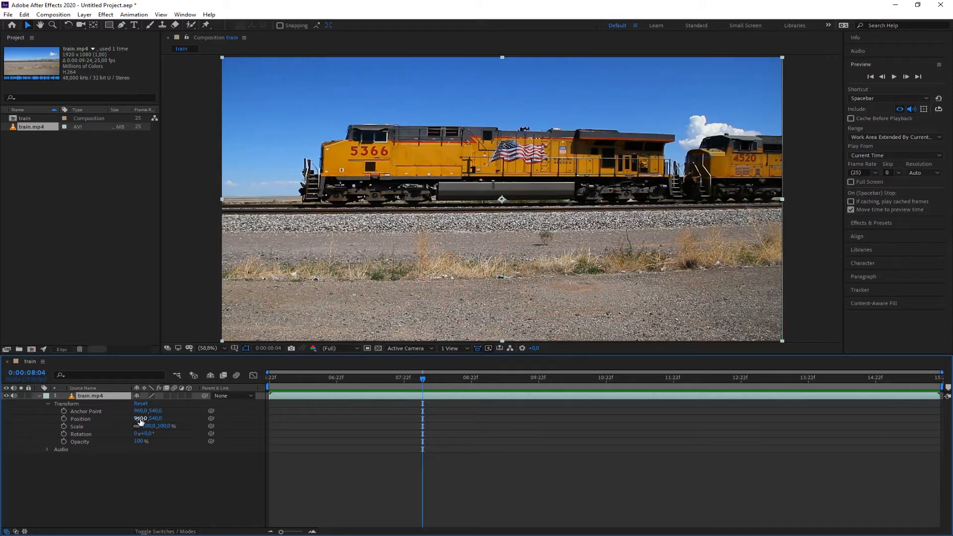
pyautogui.moveTo(148, 428); pyautogui.dragTo(122, 427)
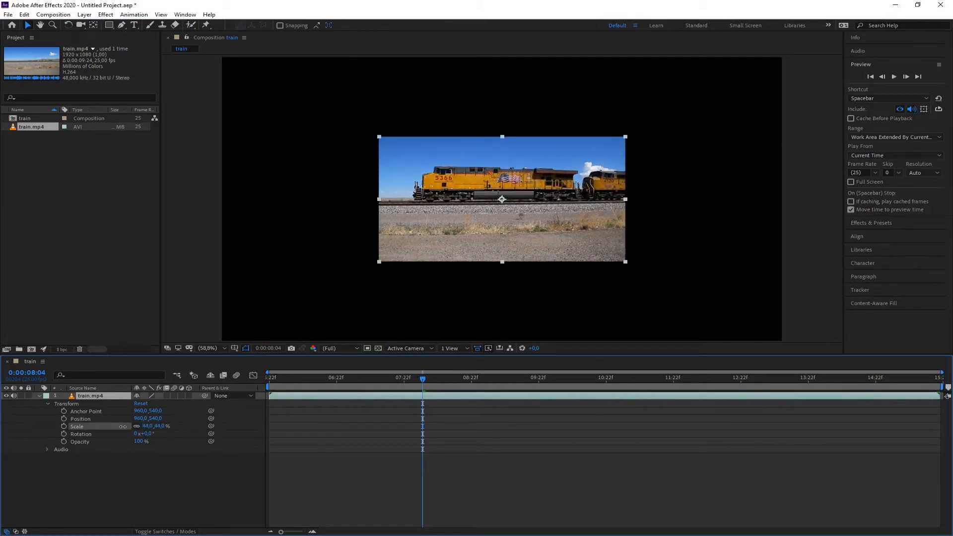
pyautogui.click(147, 427)
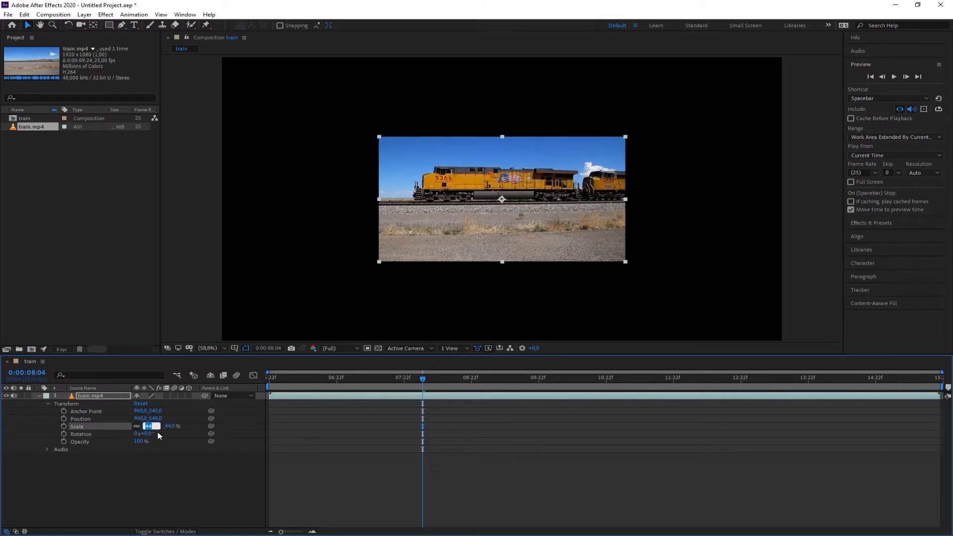
pyautogui.write('50')
pyautogui.press('Return')
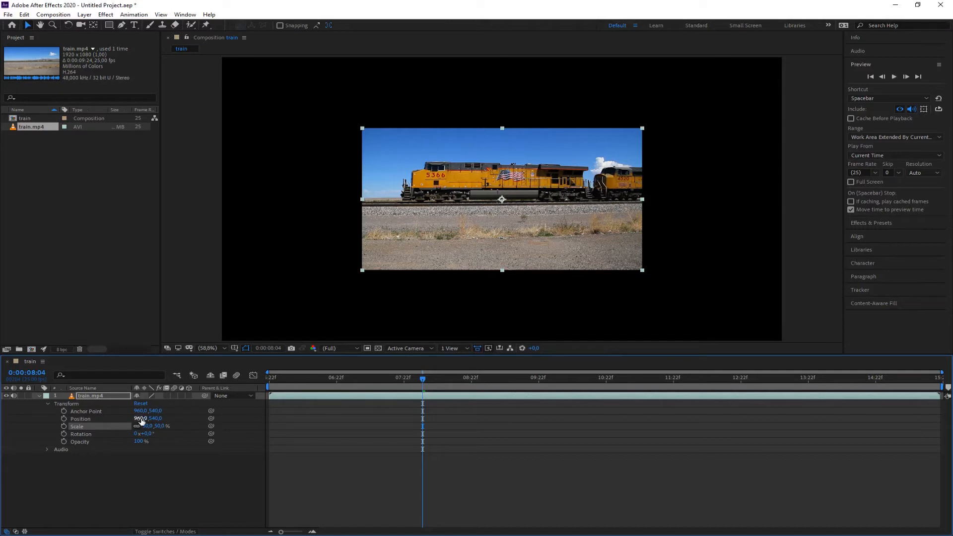
# - Move the train.mp4 layer to about 1345, 395 in the frame and set its Anchor Point to 0, 0
pyautogui.moveTo(141, 421); pyautogui.dragTo(113, 421)
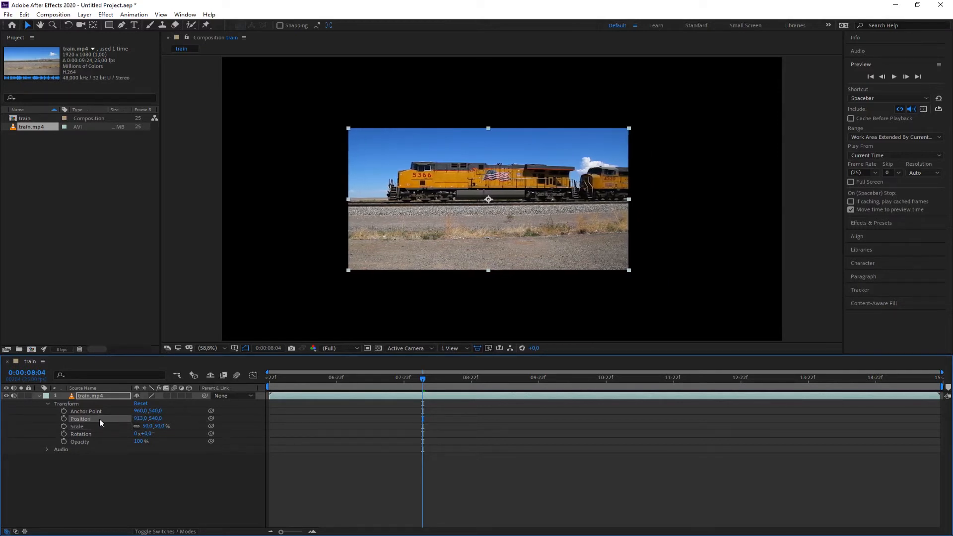
pyautogui.moveTo(551, 240); pyautogui.dragTo(676, 205)
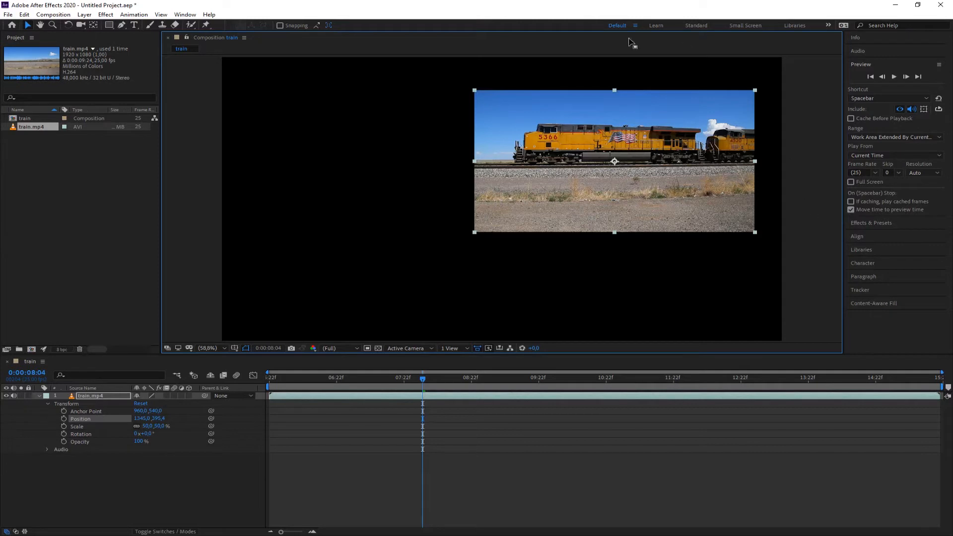
pyautogui.click(142, 411)
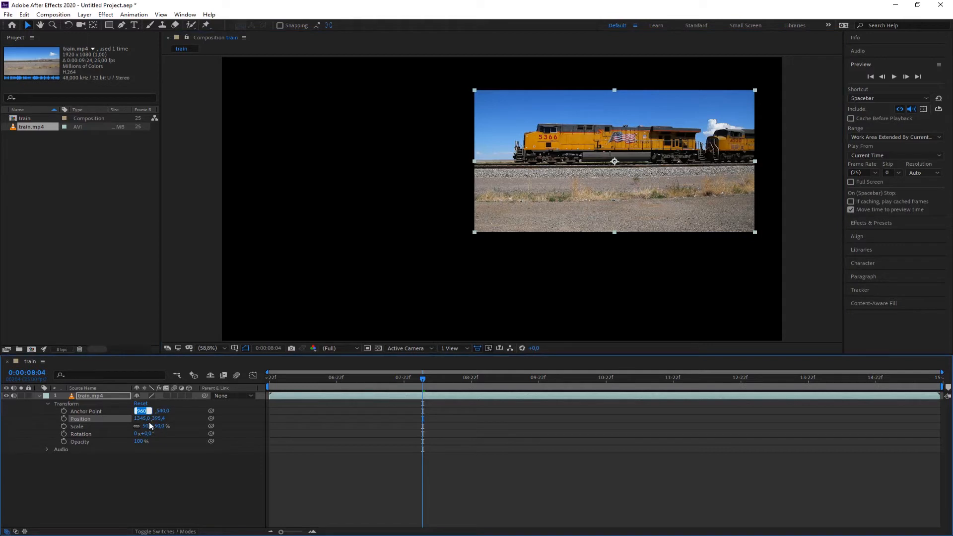
pyautogui.write('0')
pyautogui.press('Tab')
pyautogui.write('0')
pyautogui.press('Tab')
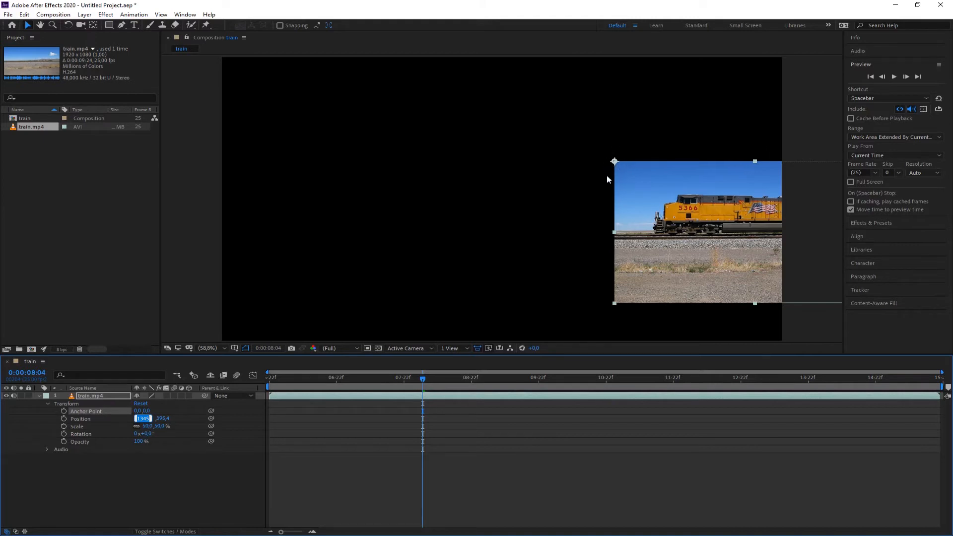
# - Move the layer freely within the frame, then align it to the frame's upper-left corner by setting Position to 0, 0
pyautogui.click(78, 420)
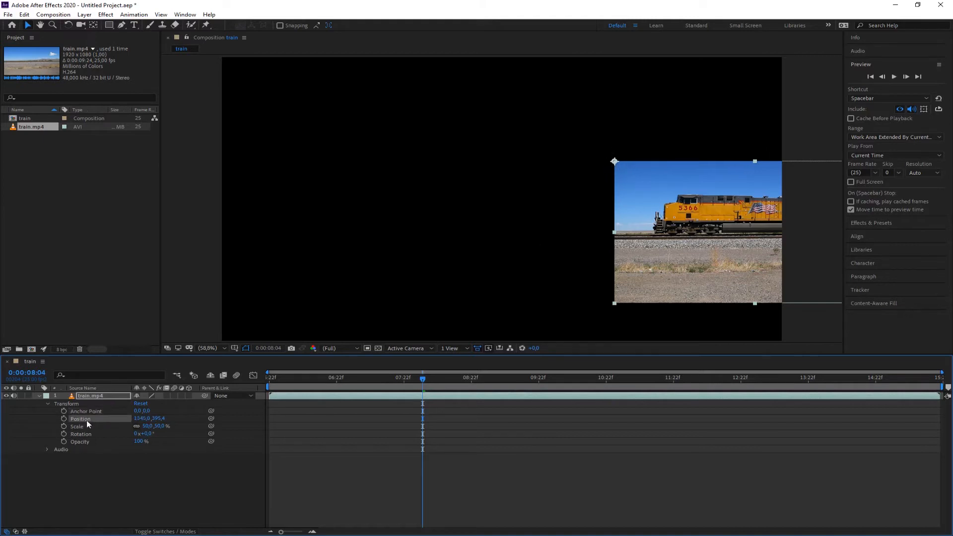
pyautogui.moveTo(655, 273); pyautogui.dragTo(403, 242)
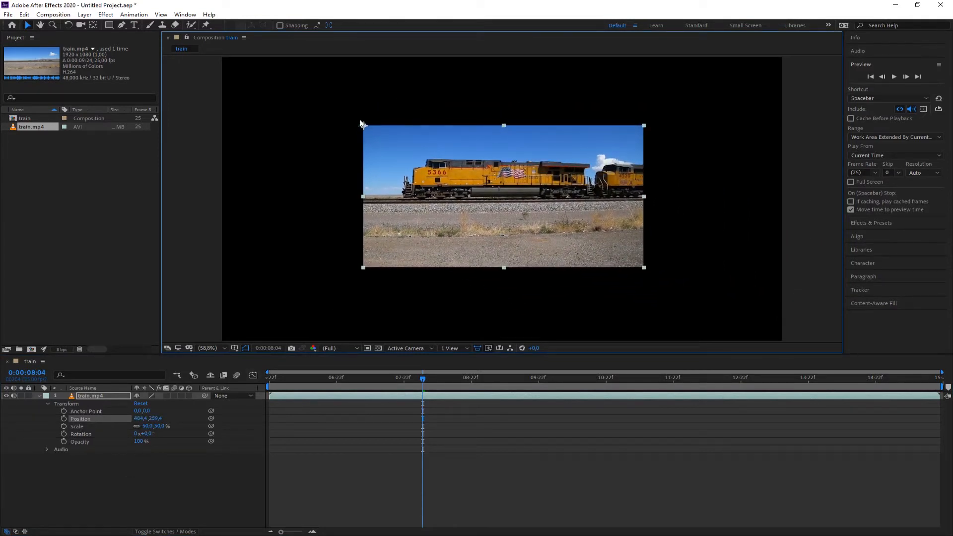
pyautogui.moveTo(462, 161); pyautogui.dragTo(381, 143)
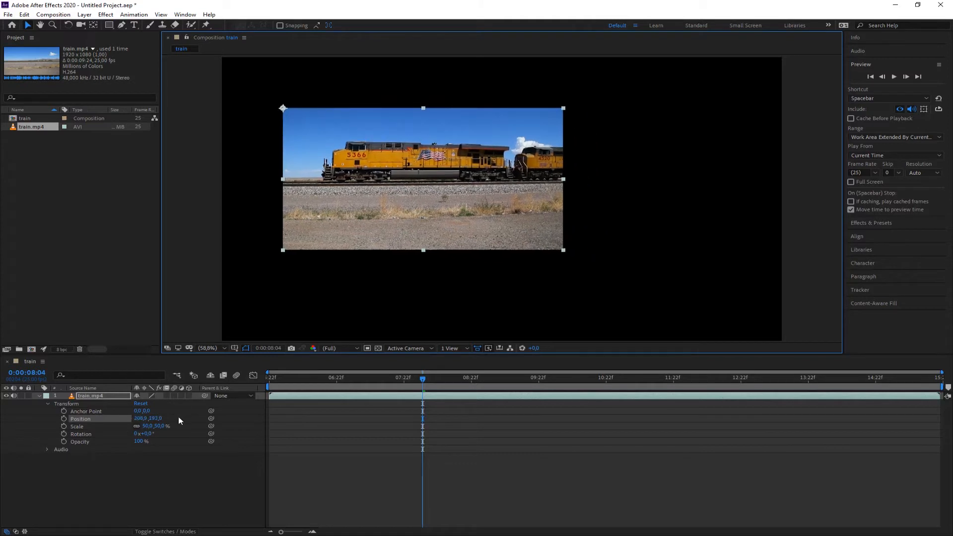
pyautogui.click(142, 418)
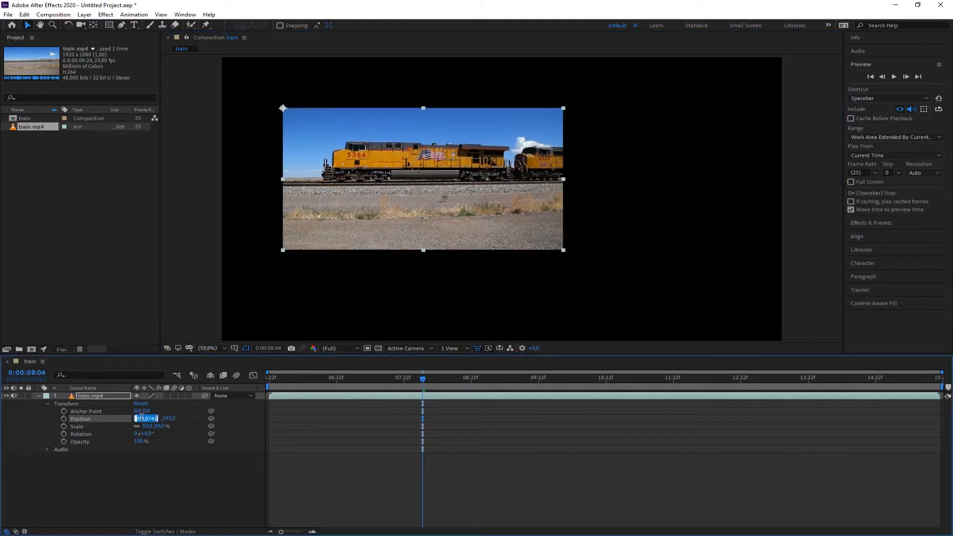
pyautogui.write('0')
pyautogui.press('Tab')
pyautogui.write('0')
pyautogui.press('Tab')
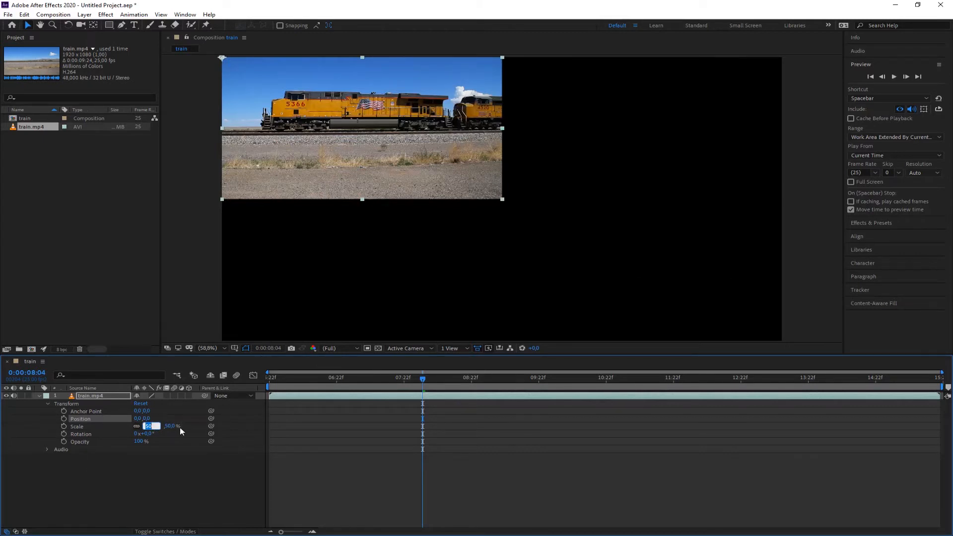
pyautogui.click(169, 435)
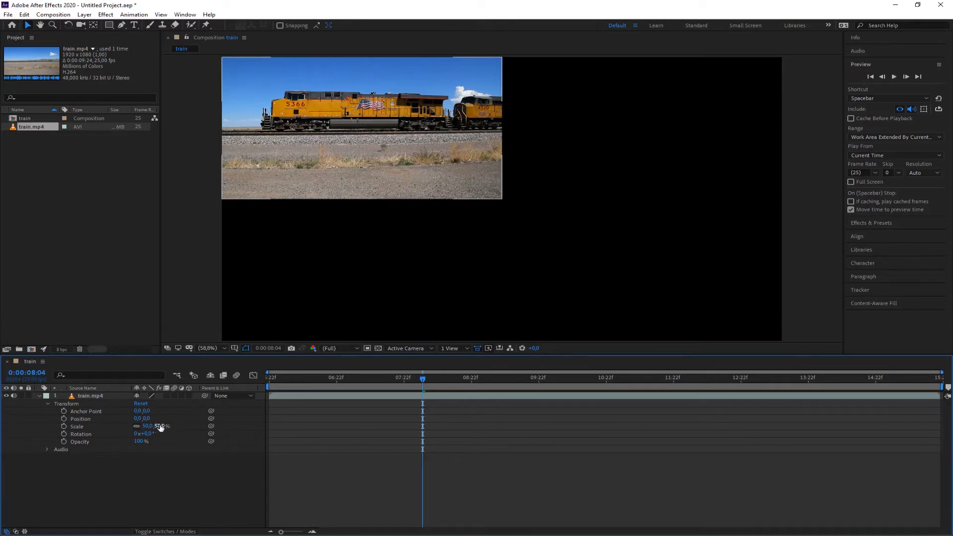
# - Scale the layer down to 42% and move it toward the frame's center, at about 504, 356
pyautogui.moveTo(159, 426)
pyautogui.mouseDown()
pyautogui.moveTo(178, 425)
pyautogui.moveTo(138, 420)
pyautogui.moveTo(169, 421)
pyautogui.moveTo(148, 420)
pyautogui.mouseUp()
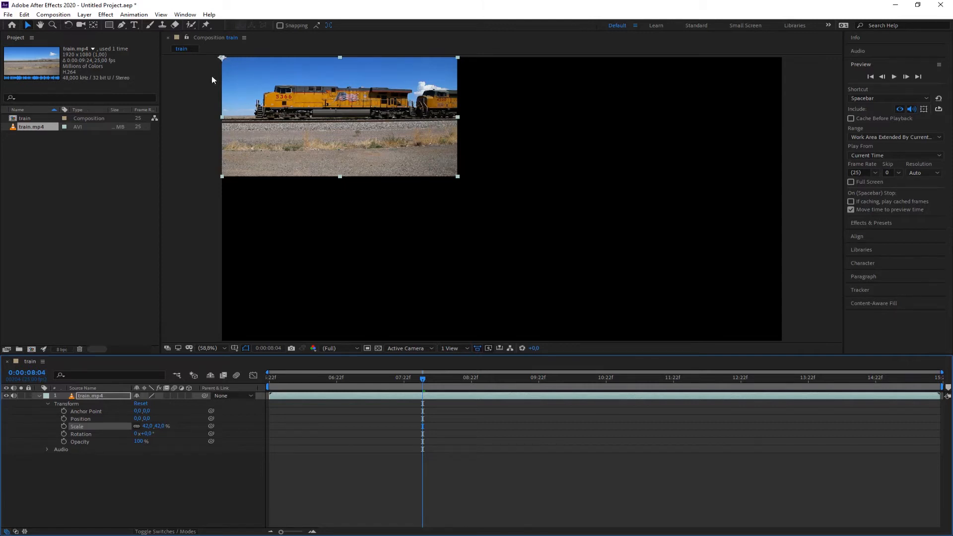
pyautogui.moveTo(258, 82); pyautogui.dragTo(405, 177)
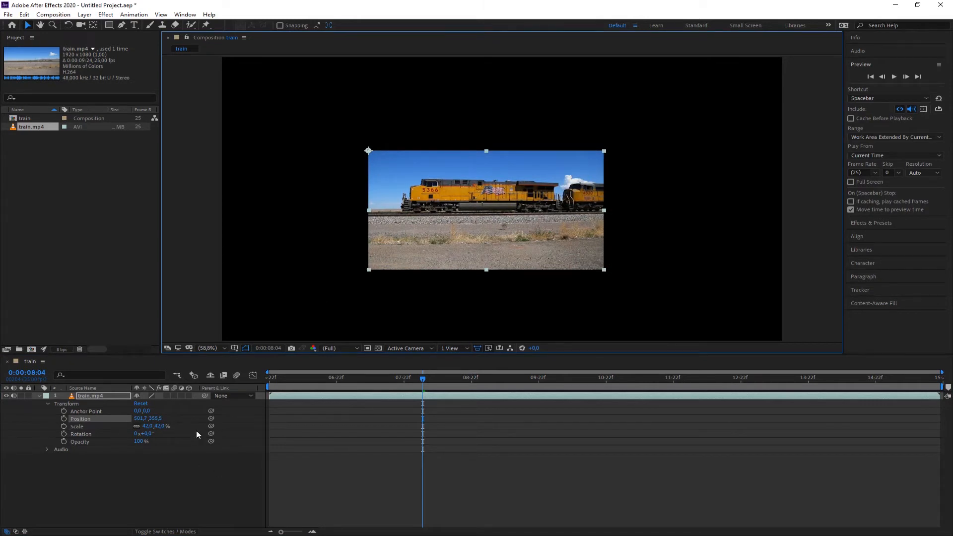
pyautogui.moveTo(161, 428)
pyautogui.mouseDown()
pyautogui.moveTo(124, 423)
pyautogui.moveTo(149, 419)
pyautogui.moveTo(133, 412)
pyautogui.moveTo(148, 424)
pyautogui.moveTo(136, 413)
pyautogui.moveTo(148, 416)
pyautogui.mouseUp()
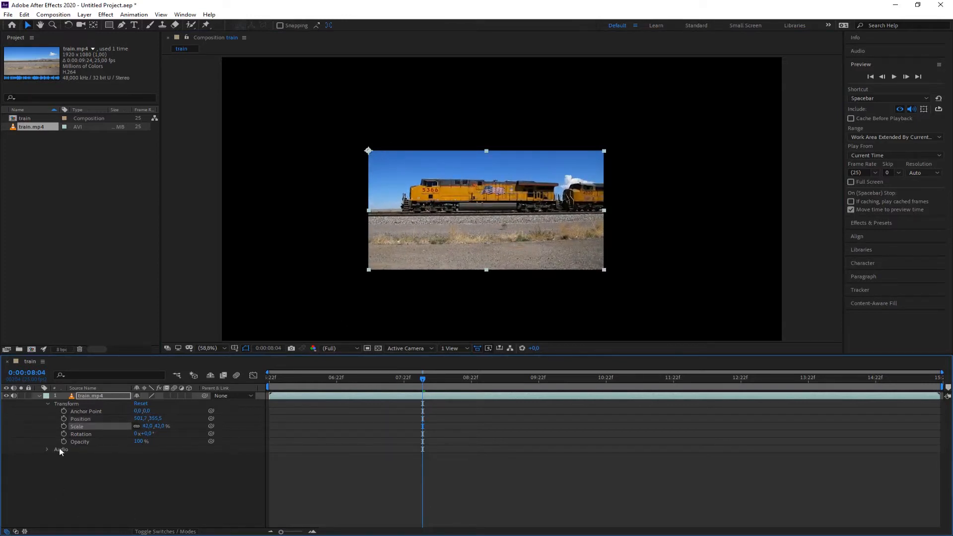
# - Try different Rotation values on the layer around its corner anchor point: 18°, -32°, -20° and 29°
pyautogui.click(80, 434)
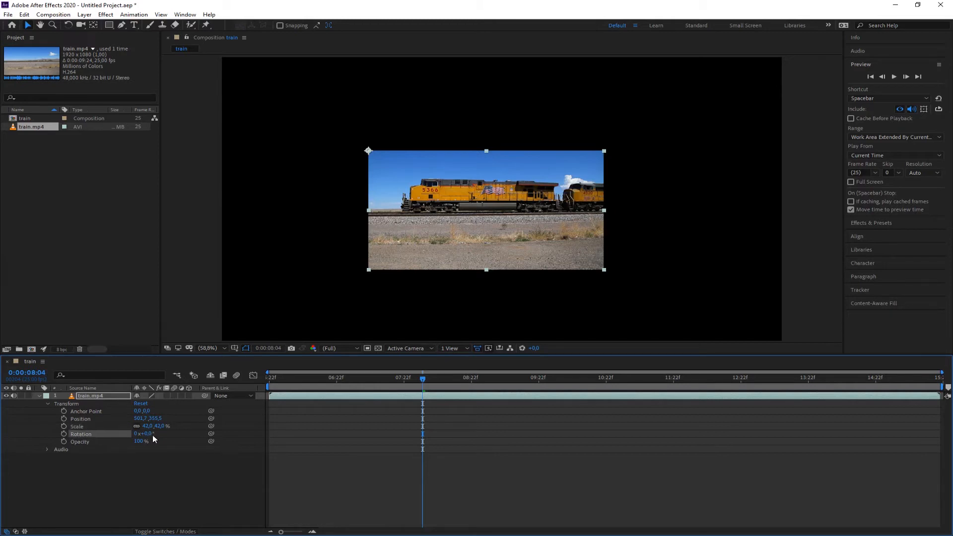
pyautogui.moveTo(147, 434); pyautogui.dragTo(166, 433)
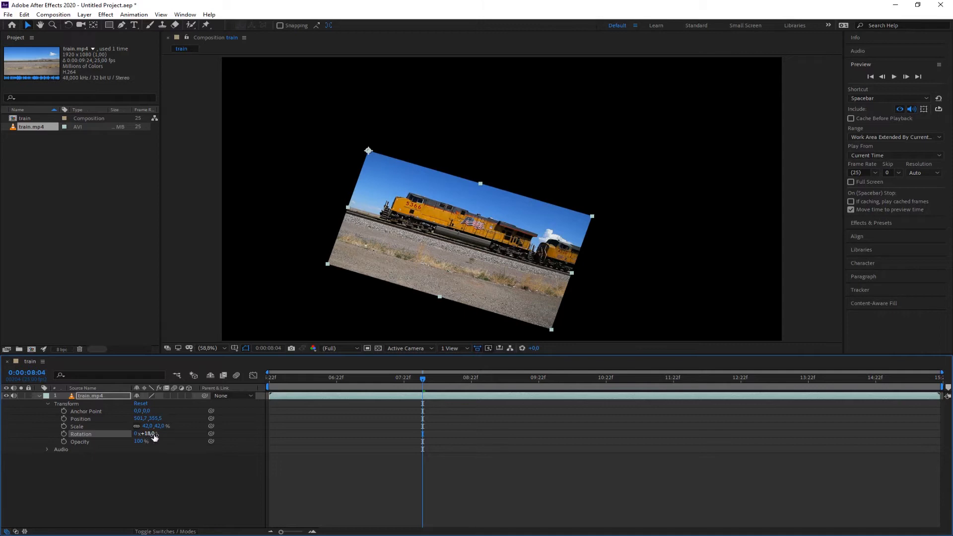
pyautogui.moveTo(151, 435); pyautogui.dragTo(128, 437)
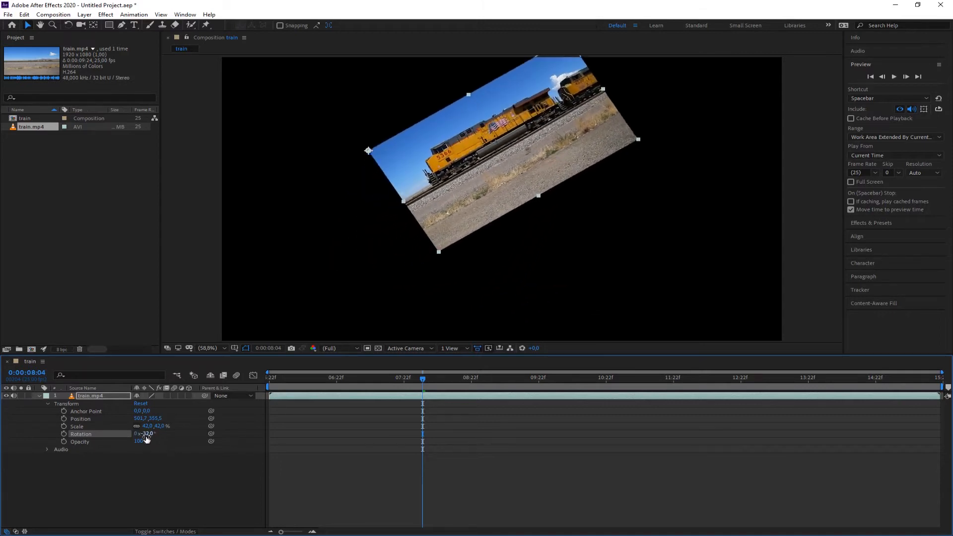
pyautogui.moveTo(150, 435); pyautogui.dragTo(130, 436)
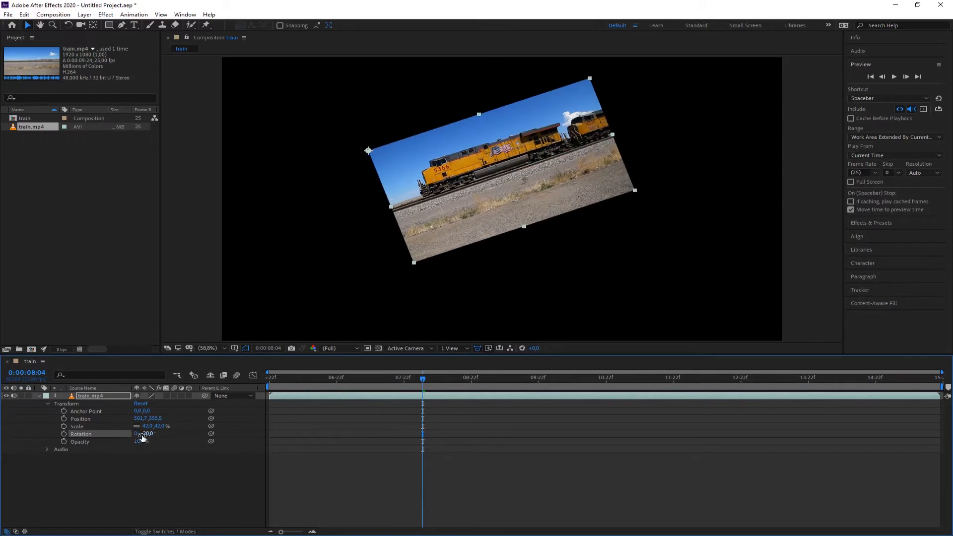
pyautogui.moveTo(147, 435)
pyautogui.mouseDown()
pyautogui.moveTo(175, 435)
pyautogui.moveTo(139, 435)
pyautogui.mouseUp()
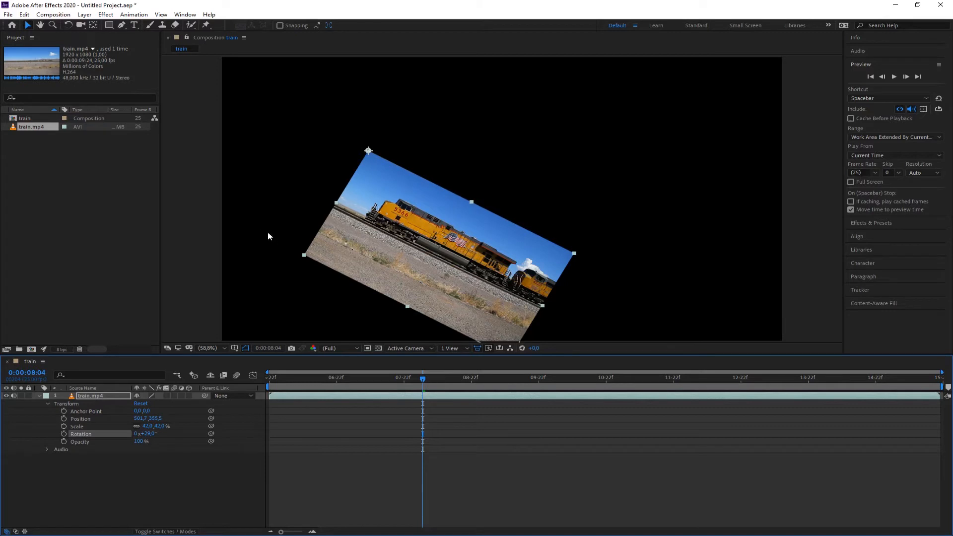
# - Set the layer's Rotation back to 0° so the footage is level
pyautogui.rightClick(142, 431)
pyautogui.click(168, 465)
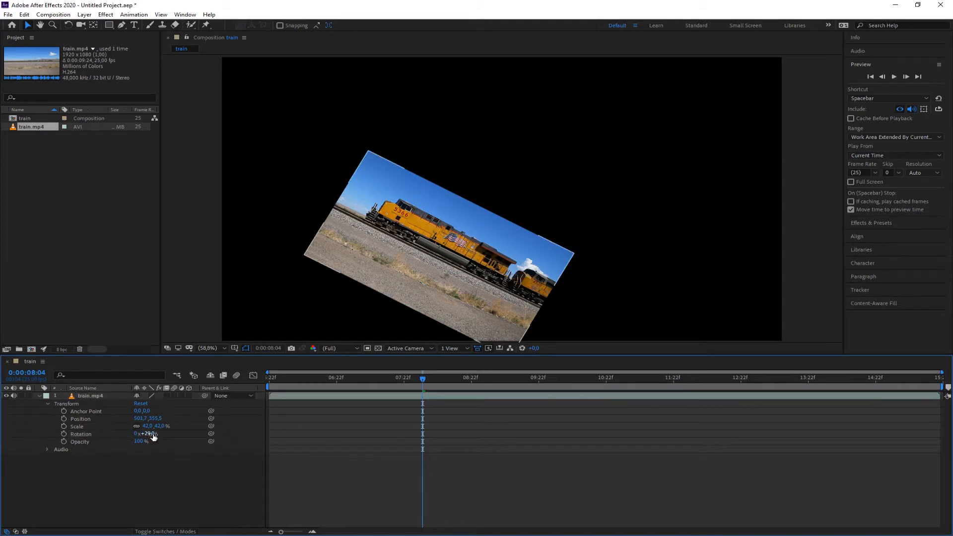
pyautogui.click(149, 433)
pyautogui.press('Return')
pyautogui.write('0')
pyautogui.press('Return')
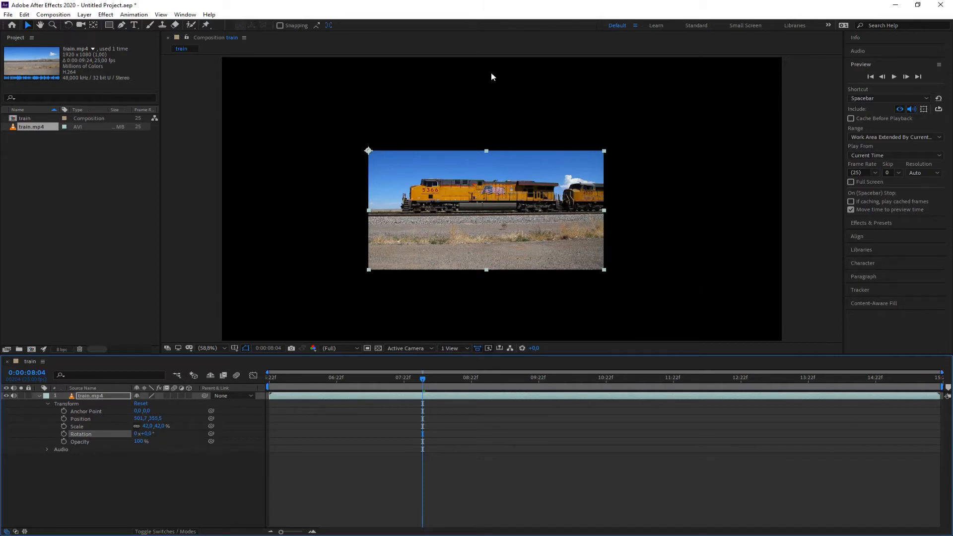
# - Set the train.mp4 layer's Opacity to 50%
pyautogui.click(140, 441)
pyautogui.write('50')
pyautogui.press('Return')
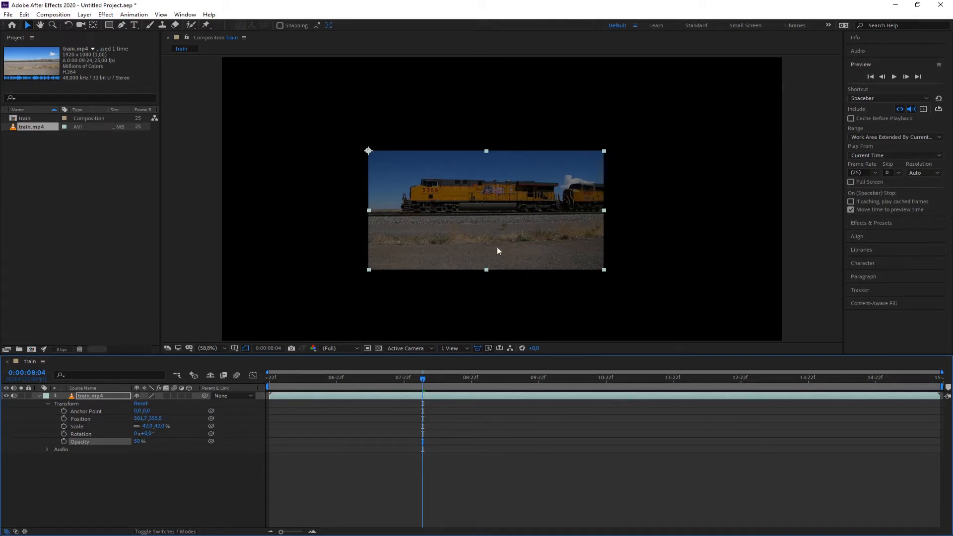
# - Collapse the layer's properties and add the train.mp4 footage again as a second layer beneath it
pyautogui.click(40, 396)
pyautogui.click(73, 177)
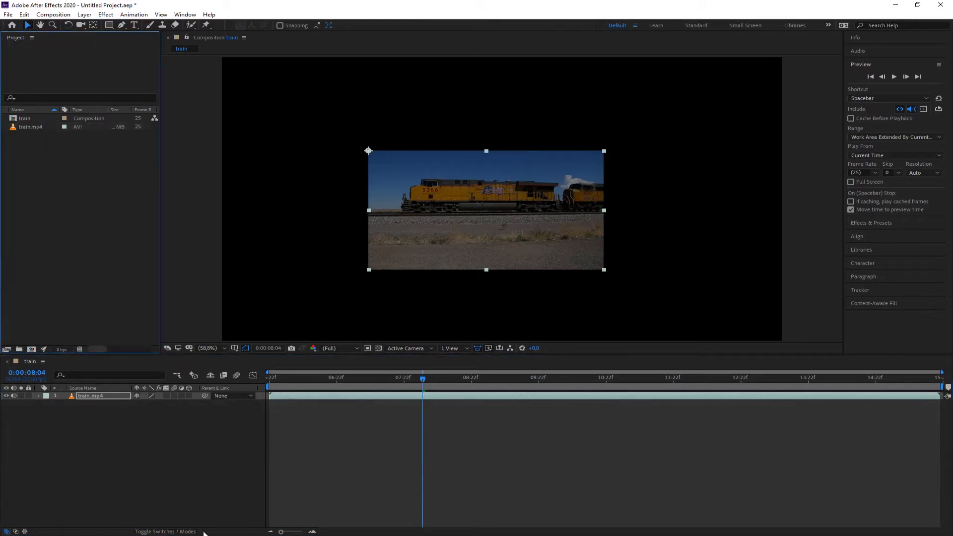
pyautogui.moveTo(25, 127); pyautogui.dragTo(85, 459)
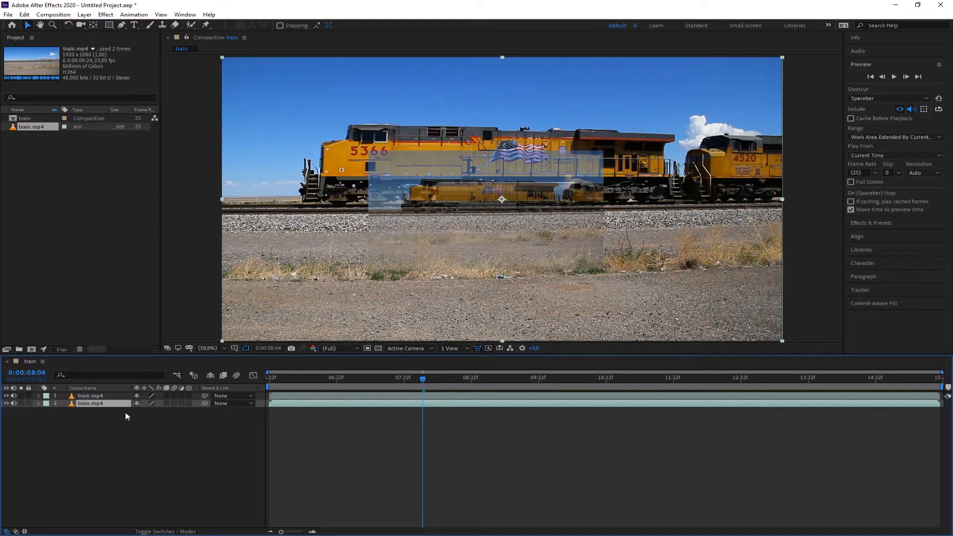
# - Raise the upper train.mp4 layer's Opacity to 100% and collapse its properties
pyautogui.click(76, 397)
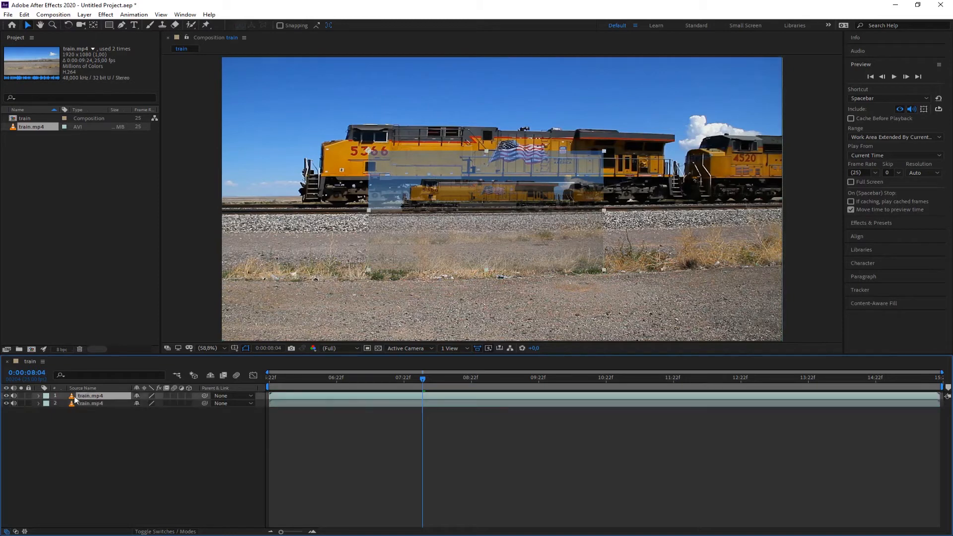
pyautogui.click(39, 396)
pyautogui.moveTo(139, 443); pyautogui.dragTo(169, 440)
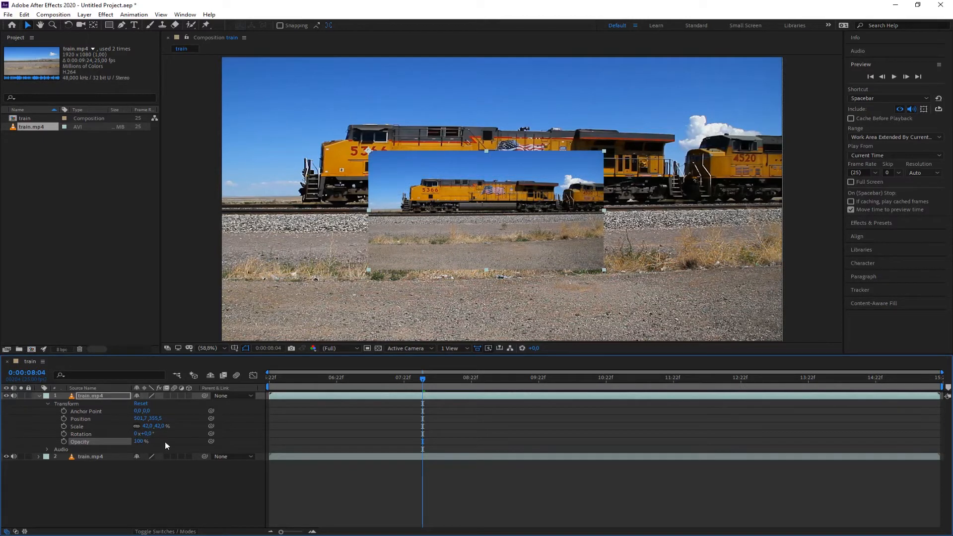
pyautogui.click(39, 395)
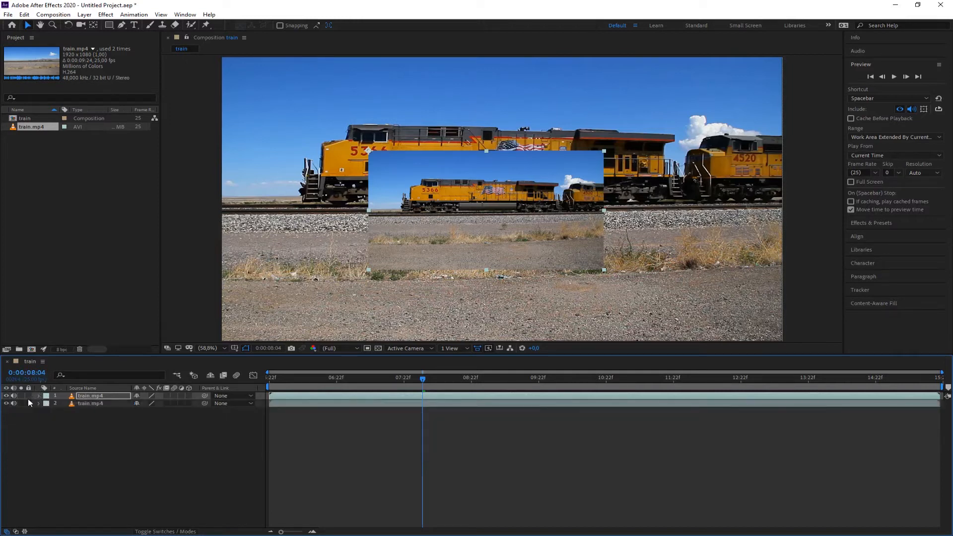
# - Toggle the visibility of the lower train.mp4 layer off and on twice, leaving it shown
pyautogui.click(7, 403)
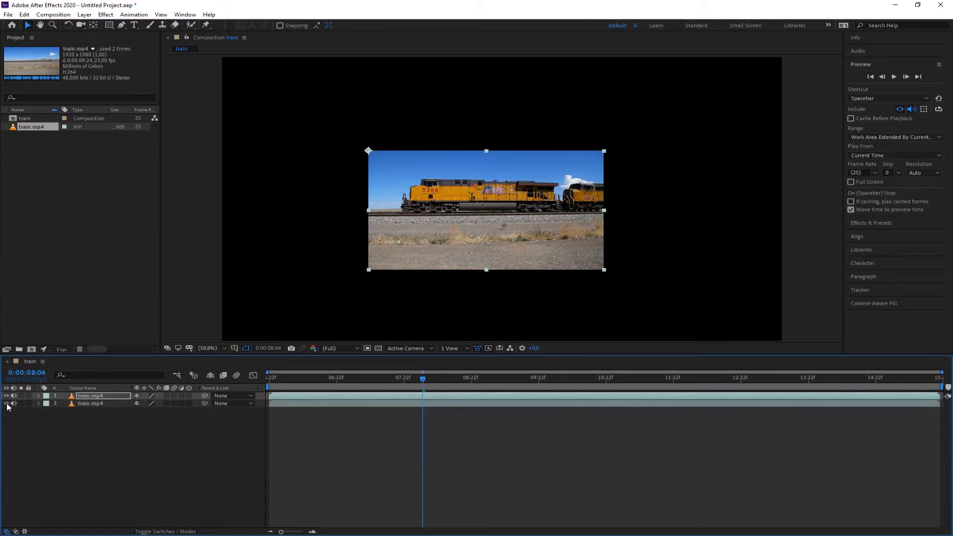
pyautogui.click(7, 403)
pyautogui.click(7, 403)
pyautogui.click(6, 404)
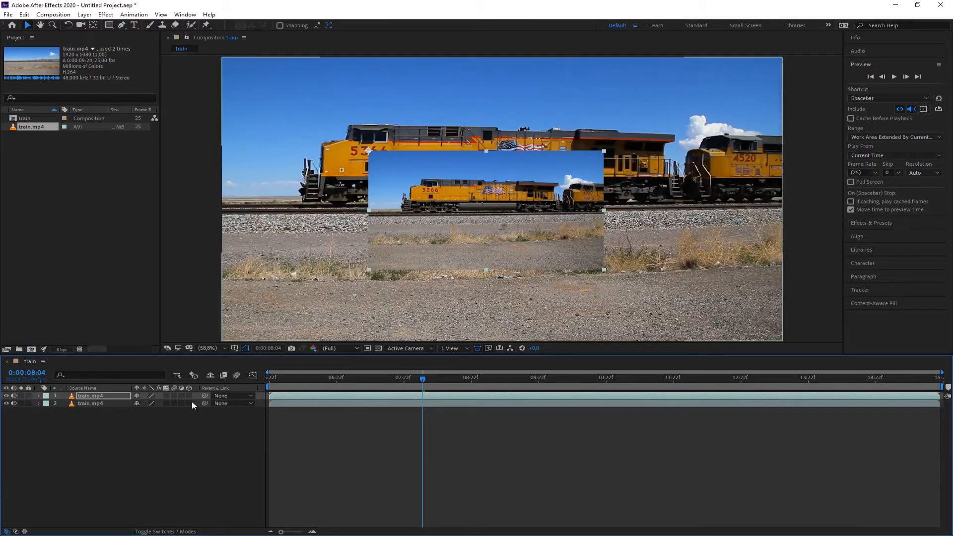
# - Expand and collapse the upper train.mp4 layer's properties, then delete the lower train.mp4 layer
pyautogui.click(14, 403)
pyautogui.click(40, 396)
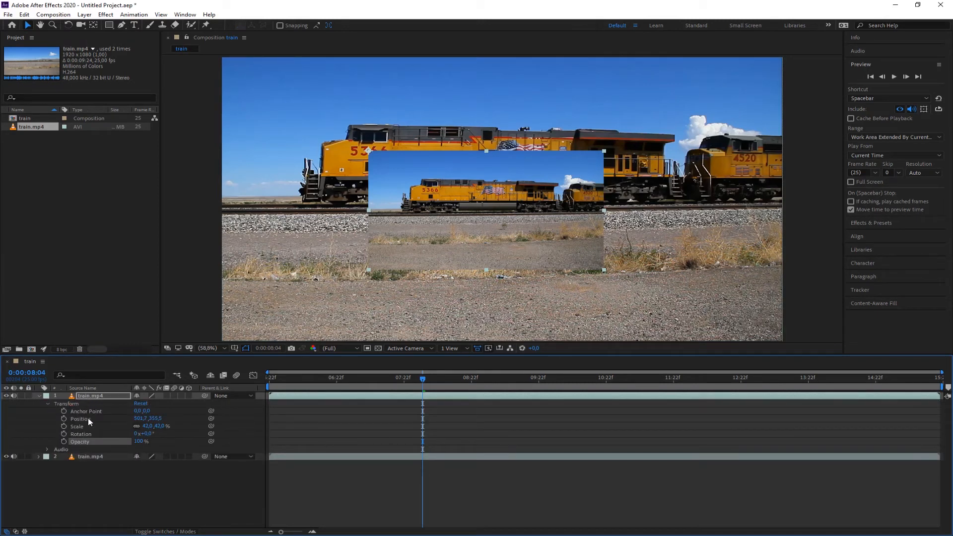
pyautogui.click(39, 395)
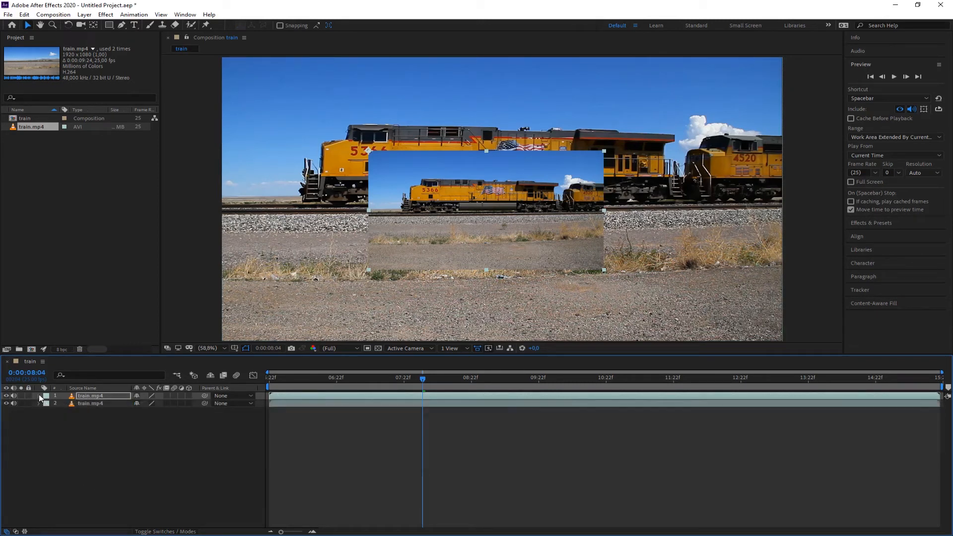
pyautogui.click(90, 404)
pyautogui.press('Delete')
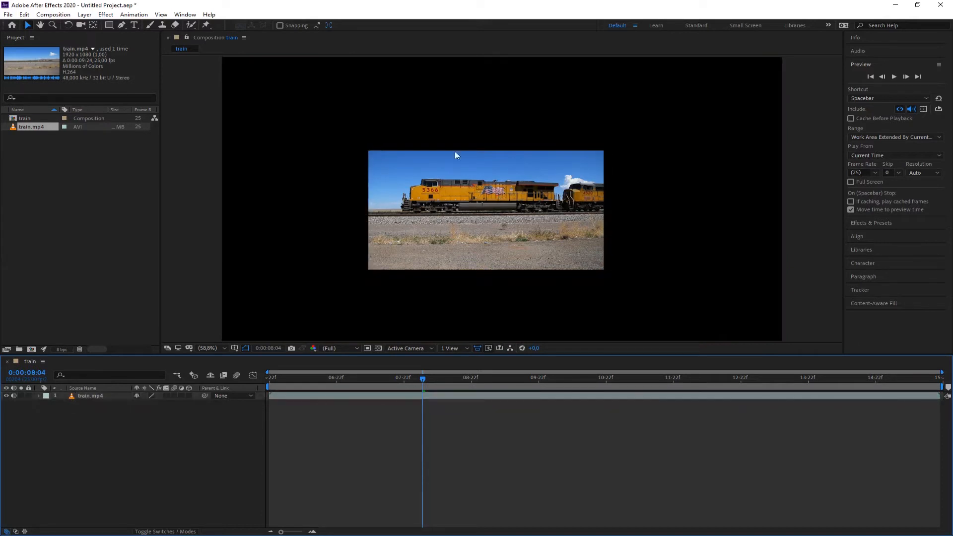
# - Show the remaining train.mp4 layer's Position property on its own, then its full Transform group, and collapse the layer
pyautogui.click(83, 396)
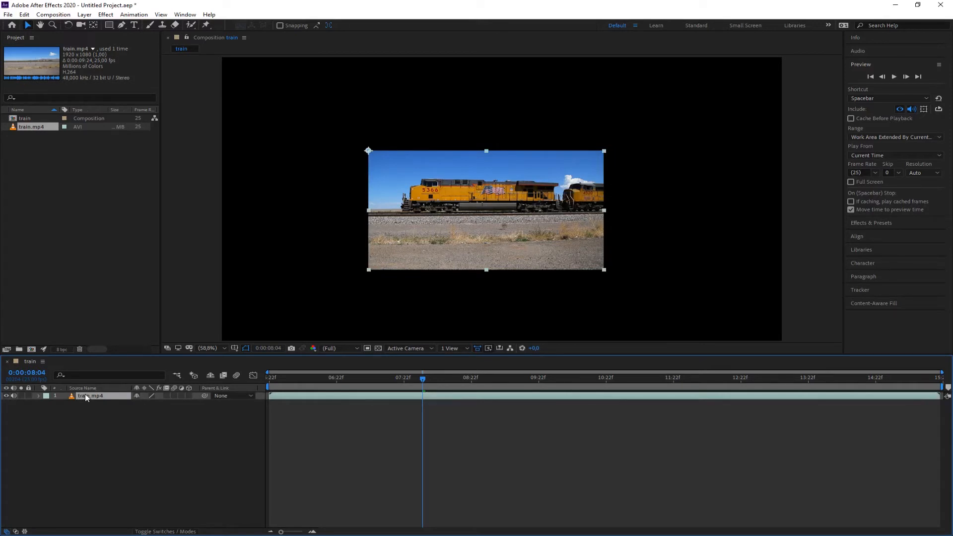
pyautogui.press('p')
pyautogui.click(40, 395)
pyautogui.click(40, 395)
pyautogui.click(48, 403)
pyautogui.click(49, 403)
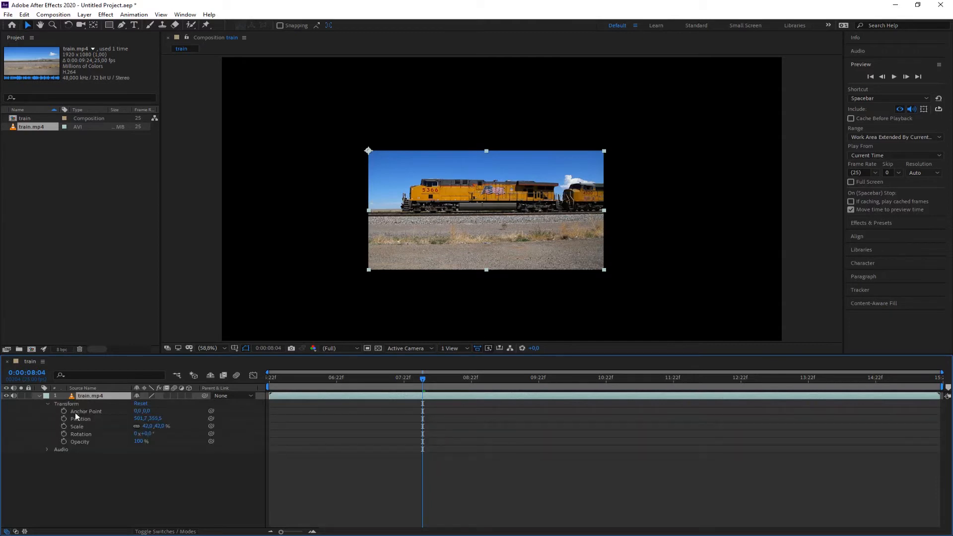
pyautogui.click(40, 395)
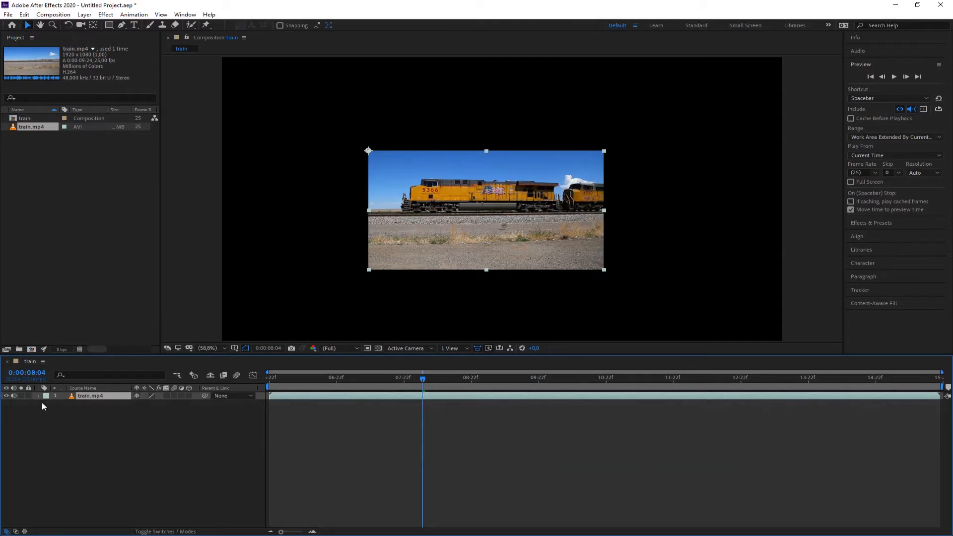
# - Show and hide only the layer's Position, then expand and collapse all of its Transform properties
pyautogui.press('p')
pyautogui.press('p')
pyautogui.click(39, 396)
pyautogui.click(47, 403)
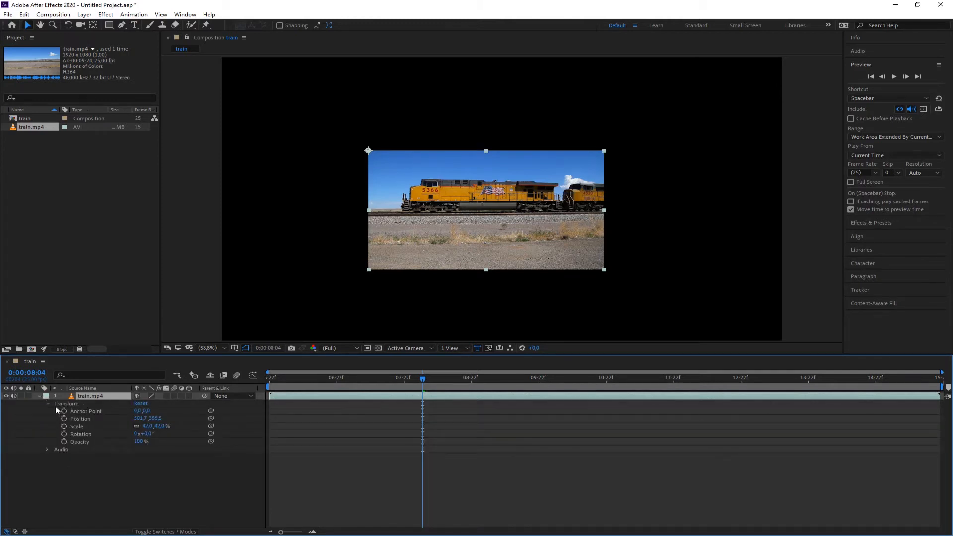
pyautogui.click(48, 403)
pyautogui.click(39, 395)
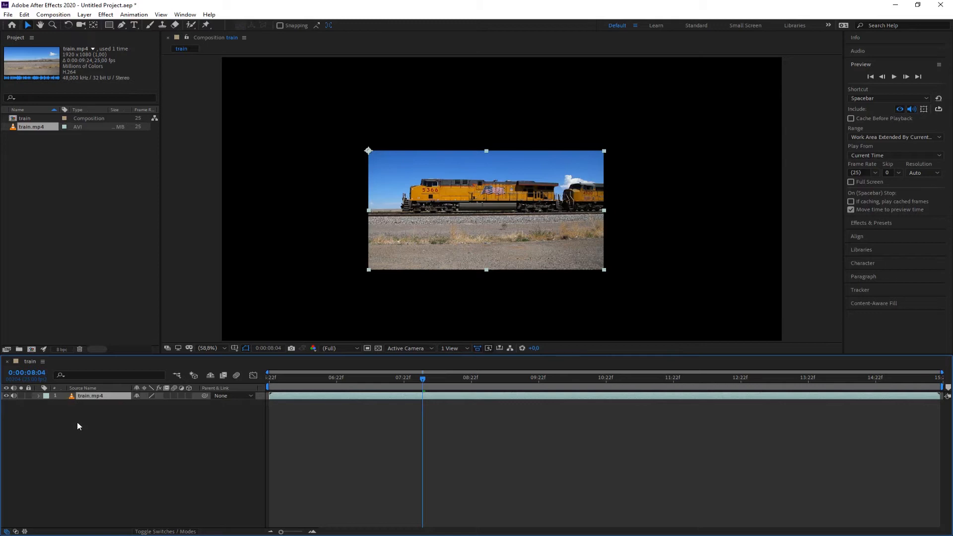
# - Show and hide only the train.mp4 layer's Opacity property twice
pyautogui.press('t')
pyautogui.press('t')
pyautogui.press('t')
pyautogui.press('t')
# - Add the train.mp4 footage beneath the existing layer and select both layers
pyautogui.moveTo(23, 126); pyautogui.dragTo(79, 427)
pyautogui.click(82, 428)
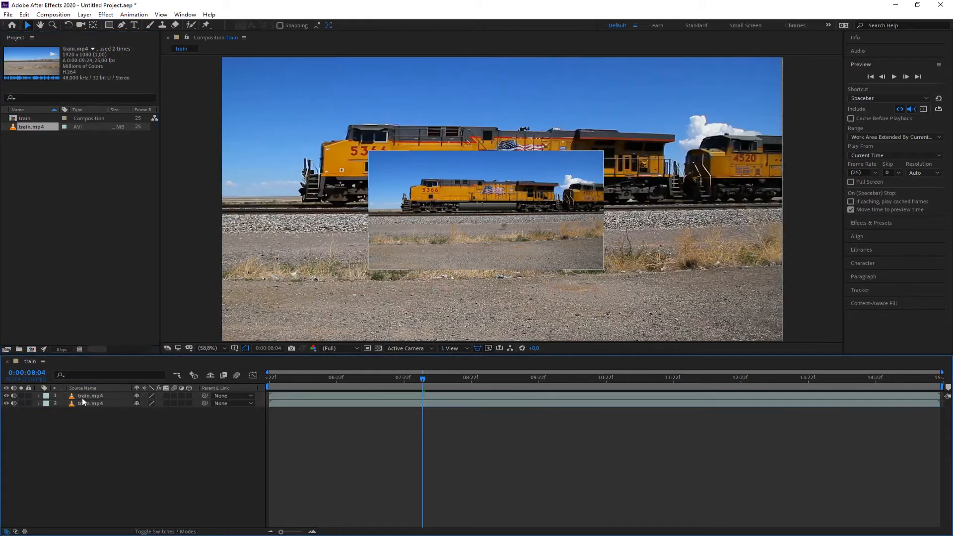
pyautogui.click(83, 397)
pyautogui.click(83, 403)
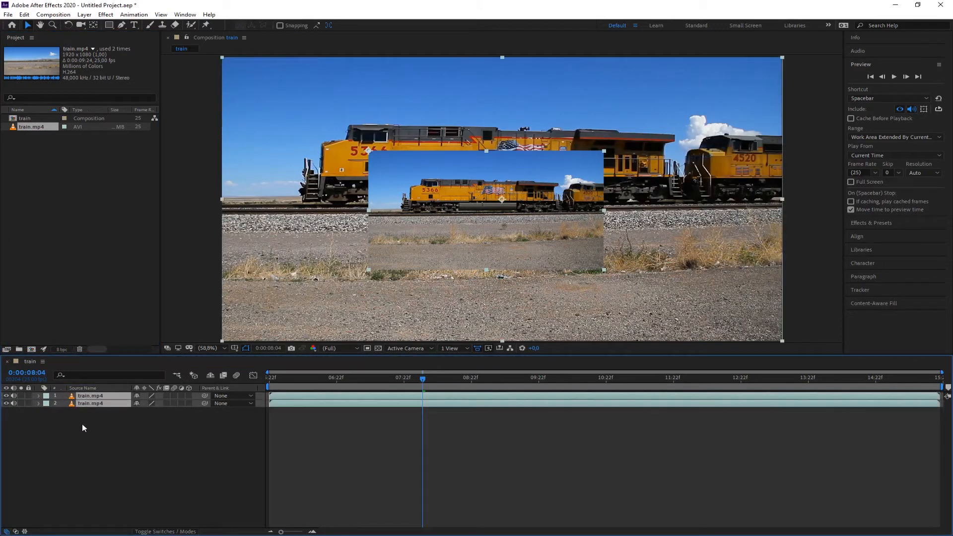
# - Select both train.mp4 layers again and show, then hide, the Opacity property of both at once
pyautogui.click(82, 424)
pyautogui.click(84, 399)
pyautogui.keyDown('shift'); pyautogui.click(85, 402); pyautogui.keyUp('shift')
pyautogui.press('t')
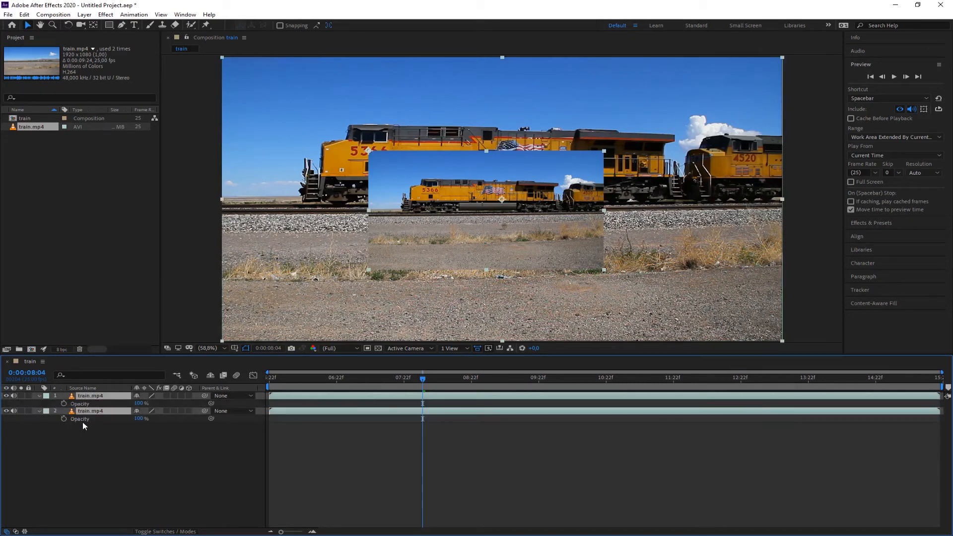
pyautogui.press('t')
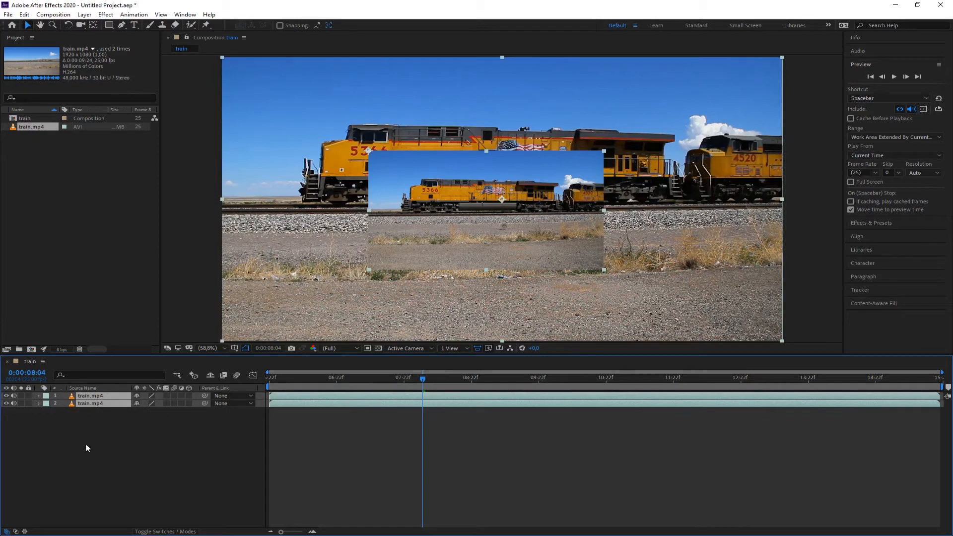
# - Delete the full-frame lower train.mp4 layer
pyautogui.click(86, 444)
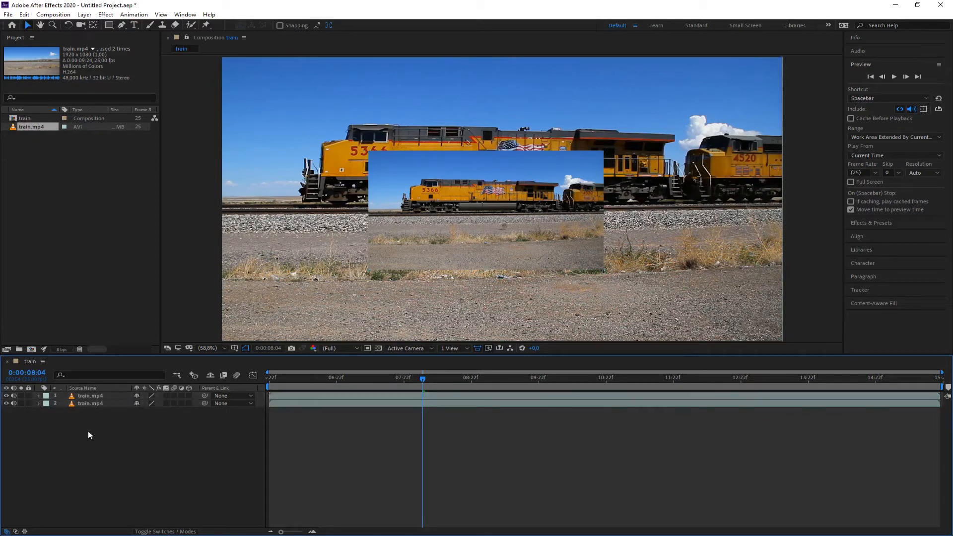
pyautogui.click(84, 404)
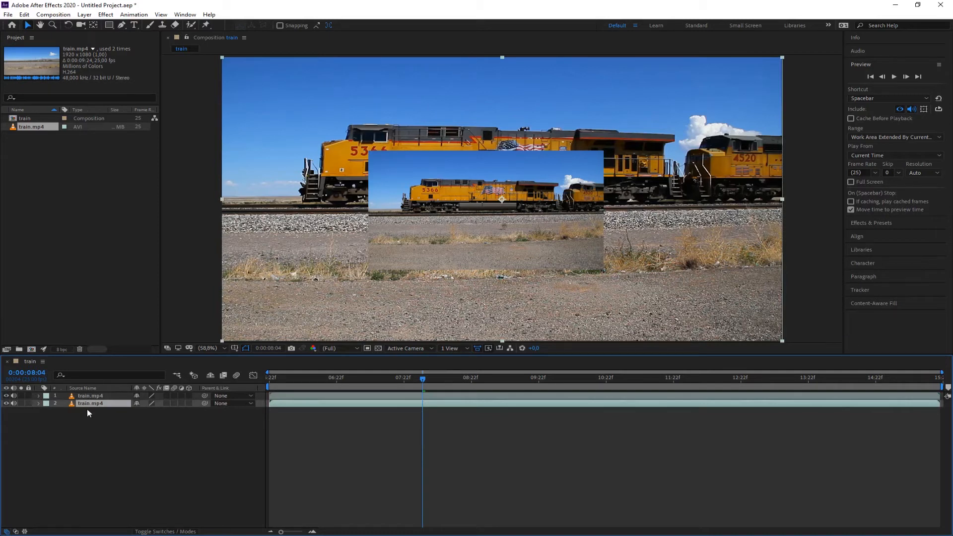
pyautogui.press('Delete')
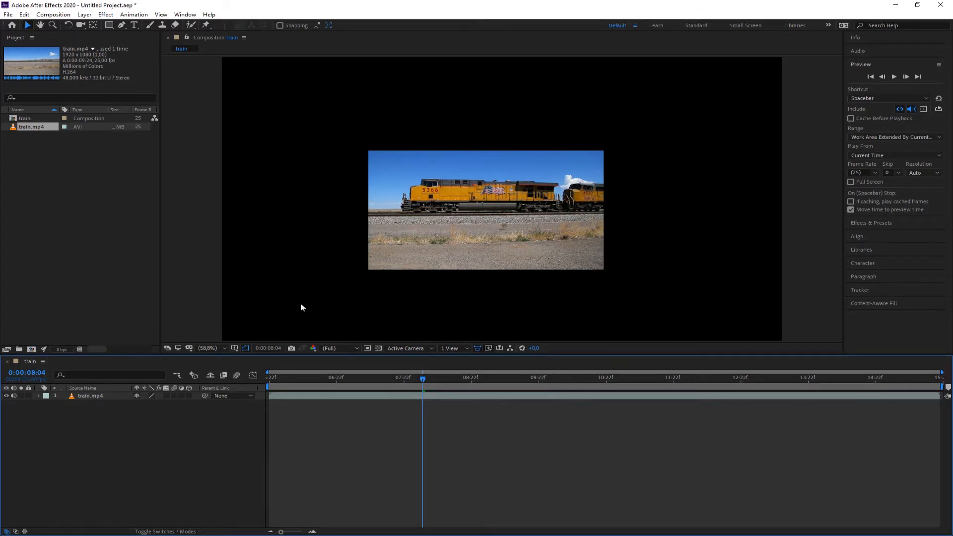
# - Move the scaled-down train.mp4 layer's picture to the upper-left area of the composition frame
pyautogui.click(504, 223)
pyautogui.moveTo(504, 224); pyautogui.dragTo(396, 153)
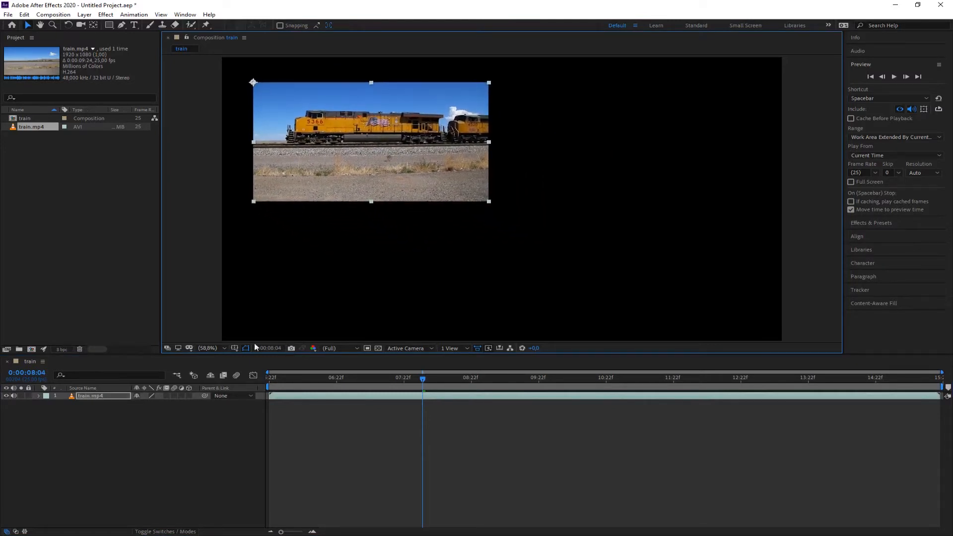
pyautogui.click(88, 412)
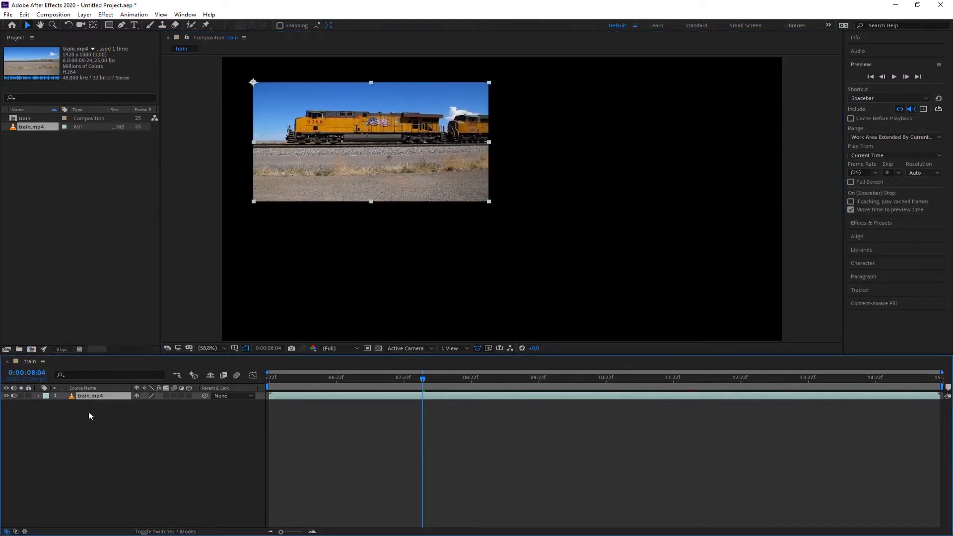
# - Rename the train.mp4 layer as "first layer"
pyautogui.click(87, 399)
pyautogui.press('Return')
pyautogui.click(225, 446)
pyautogui.click(99, 399)
pyautogui.press('Return')
pyautogui.write('first')
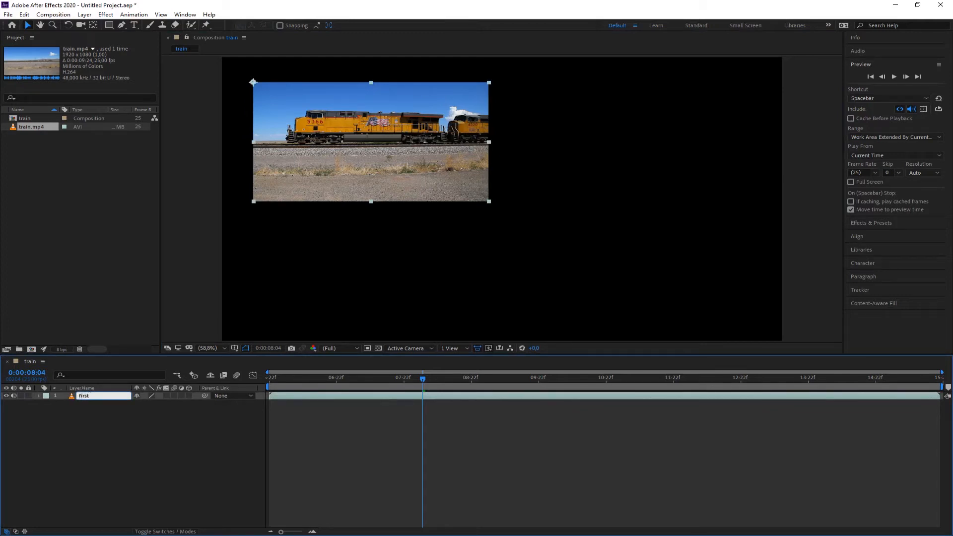
pyautogui.write(' layer')
pyautogui.press('Return')
pyautogui.click(121, 421)
# - Duplicate the first layer and delete the copy, doing this twice
pyautogui.click(82, 396)
pyautogui.click(85, 402)
pyautogui.click(85, 394)
pyautogui.hotkey('ctrl', 'd')
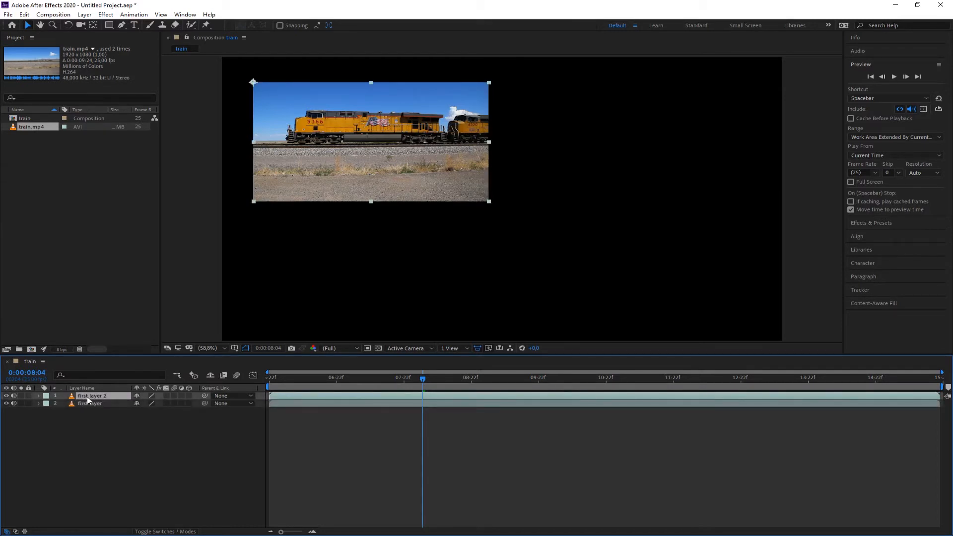
pyautogui.click(91, 413)
pyautogui.press('Delete')
pyautogui.click(92, 396)
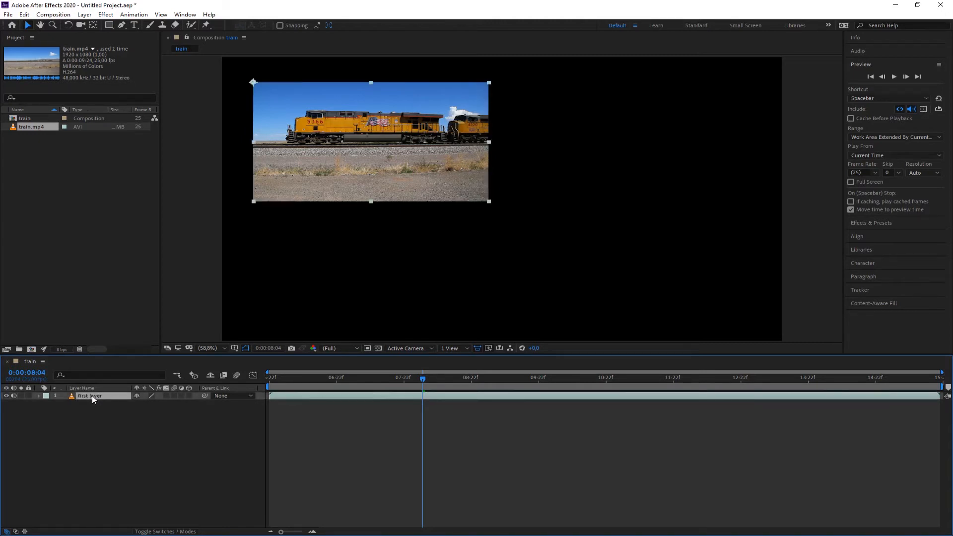
pyautogui.hotkey('ctrl', 'd')
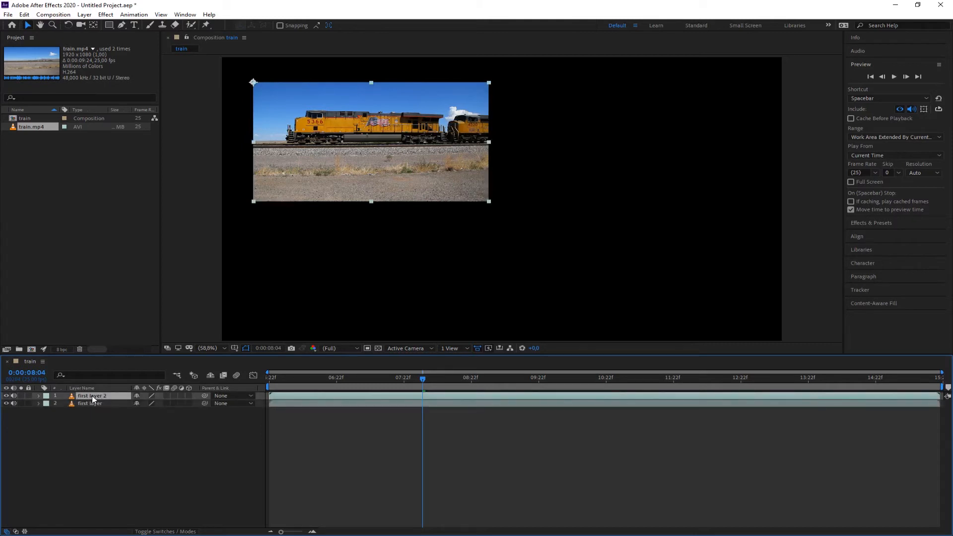
pyautogui.click(93, 396)
pyautogui.click(94, 418)
pyautogui.click(93, 395)
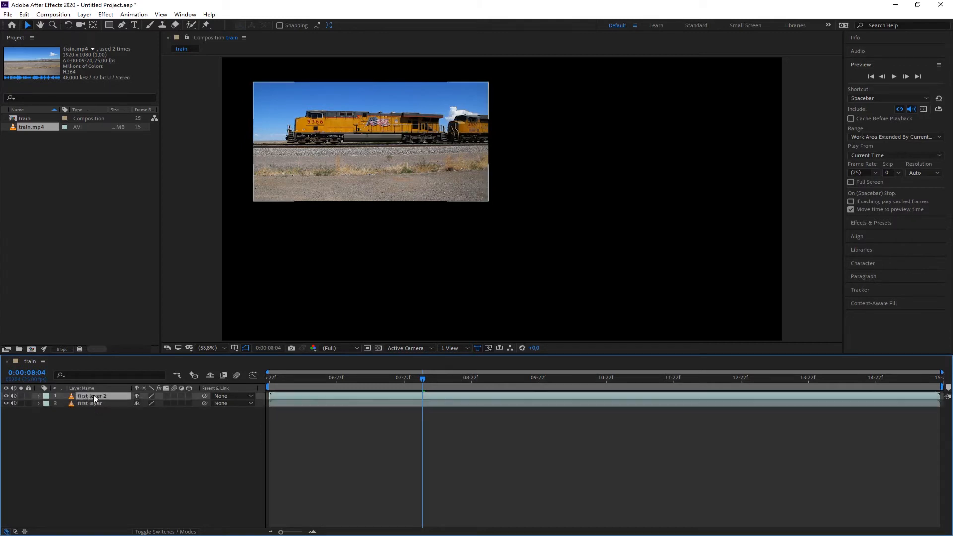
pyautogui.press('Delete')
# - Examine the layer commands available for the first layer, including the Open options, without applying any
pyautogui.click(90, 395)
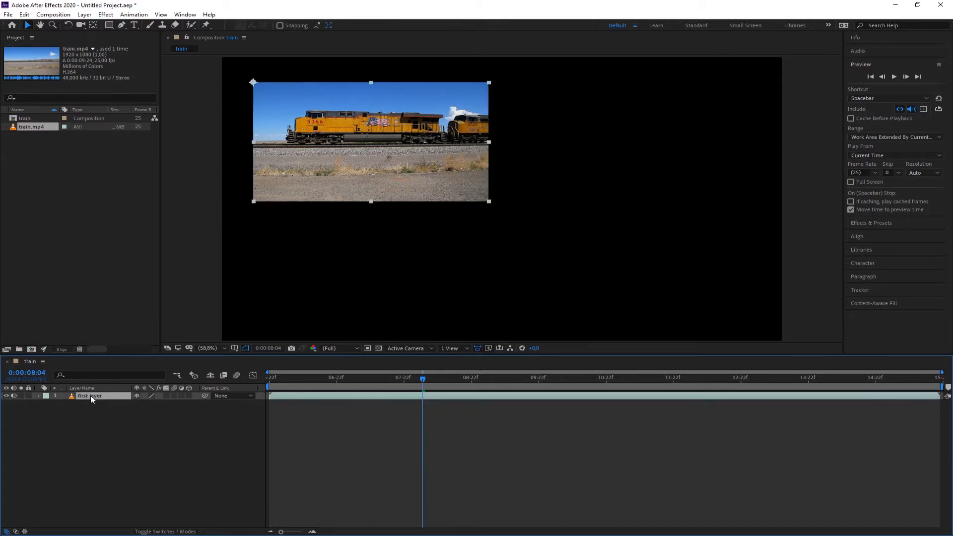
pyautogui.rightClick(90, 395)
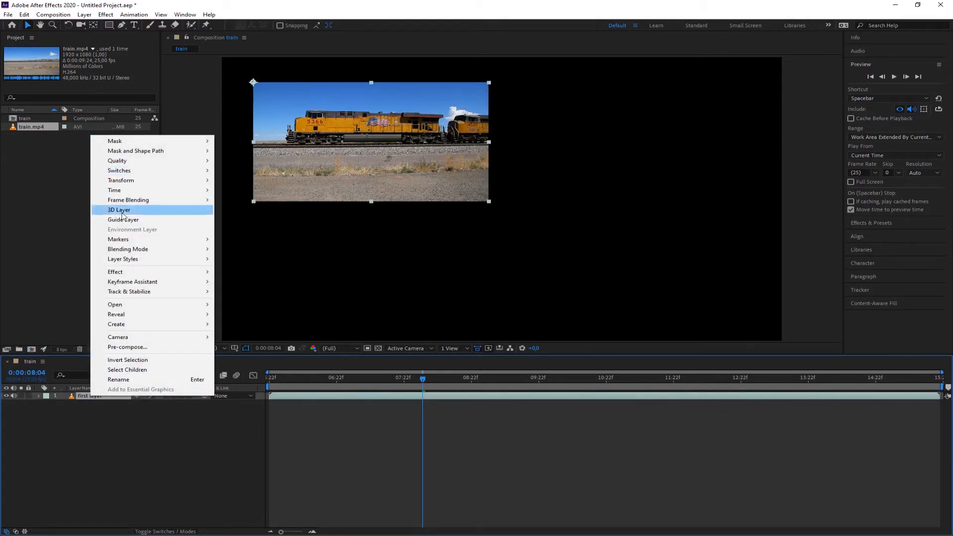
pyautogui.moveTo(131, 306)
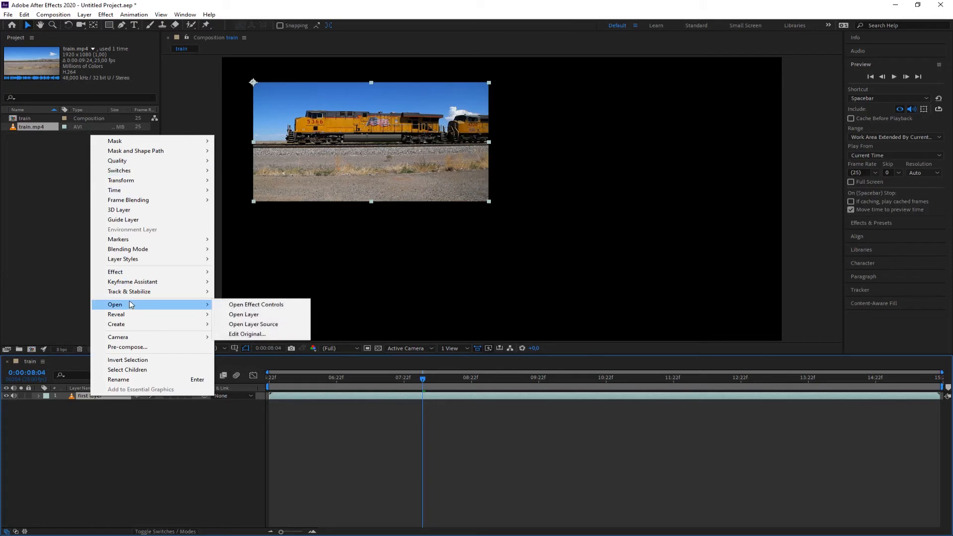
pyautogui.click(86, 15)
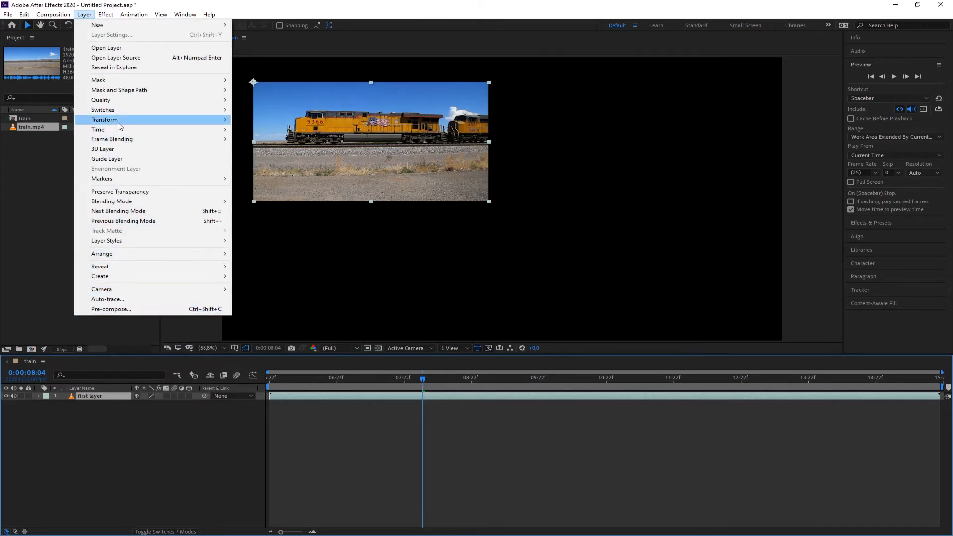
pyautogui.click(135, 471)
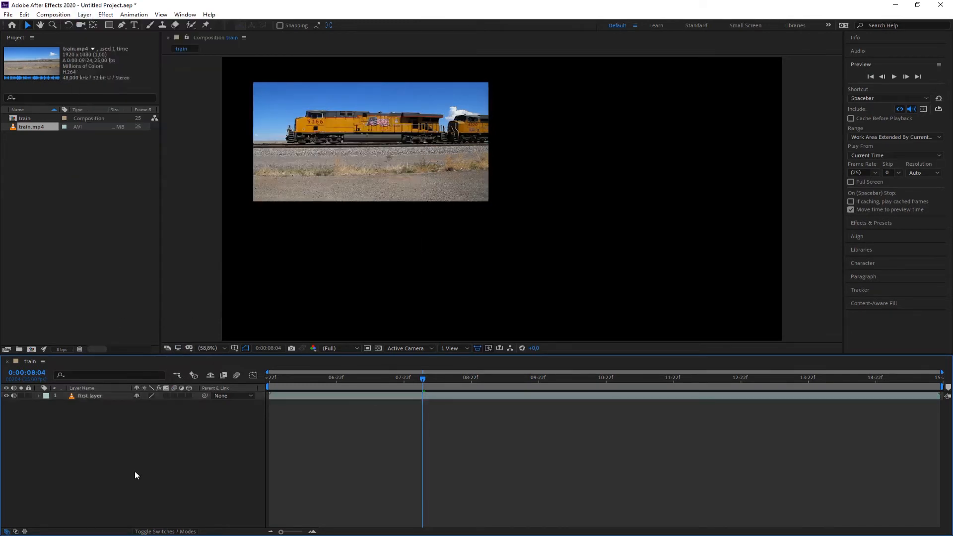
# - Duplicate the first layer and rename the copy as "second layer"
pyautogui.click(90, 395)
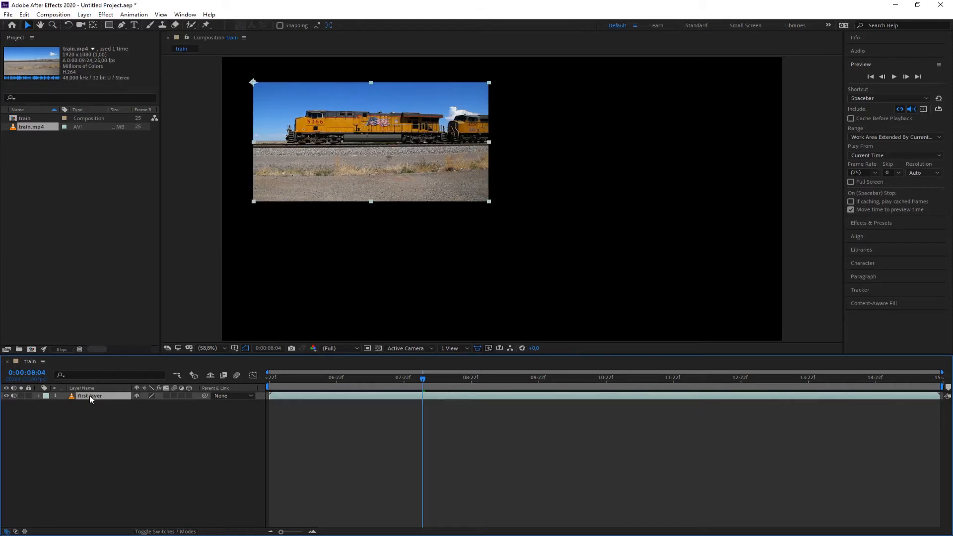
pyautogui.hotkey('ctrl', 'd')
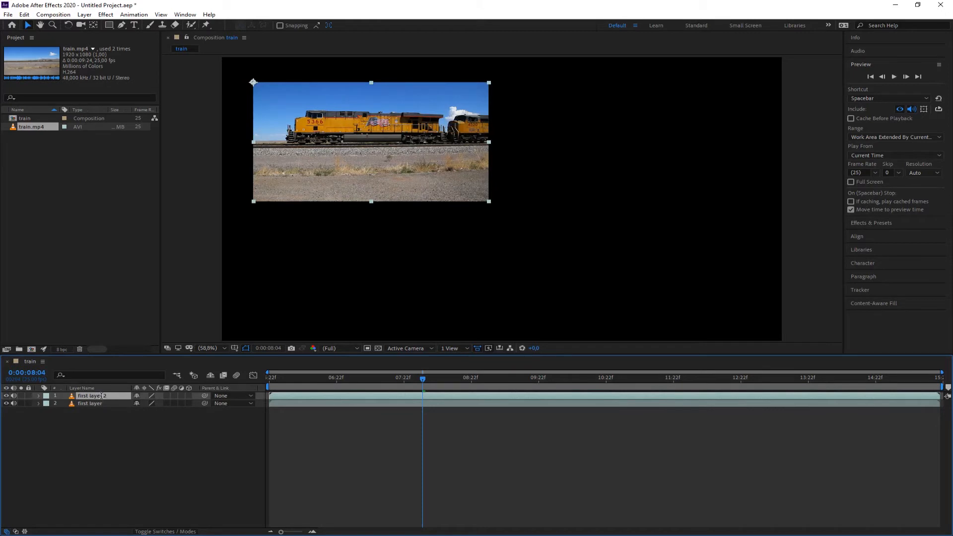
pyautogui.press('Return')
pyautogui.write('second layer')
pyautogui.press('Return')
# - Place the second layer beneath the first layer and move its picture to the lower-right area of the frame
pyautogui.moveTo(91, 396); pyautogui.dragTo(94, 419)
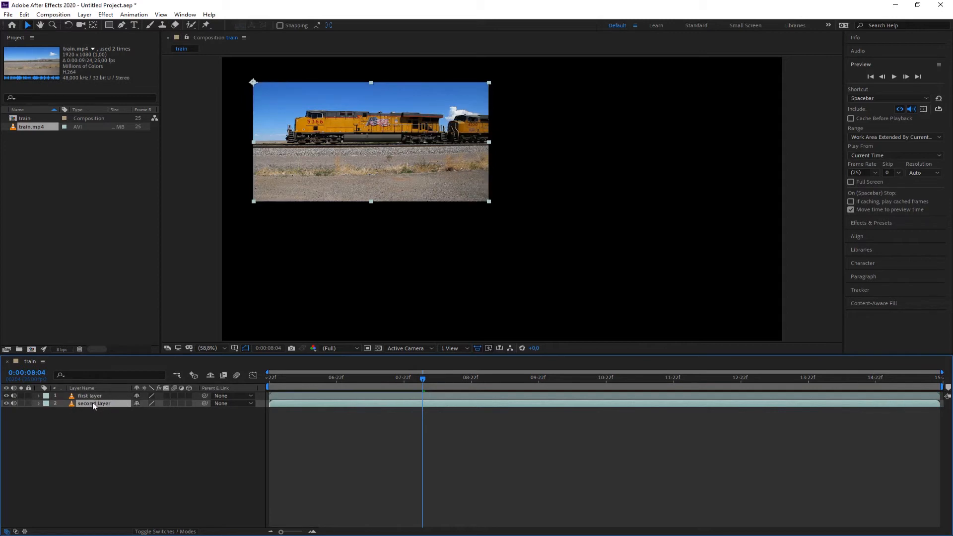
pyautogui.moveTo(354, 154); pyautogui.dragTo(612, 206)
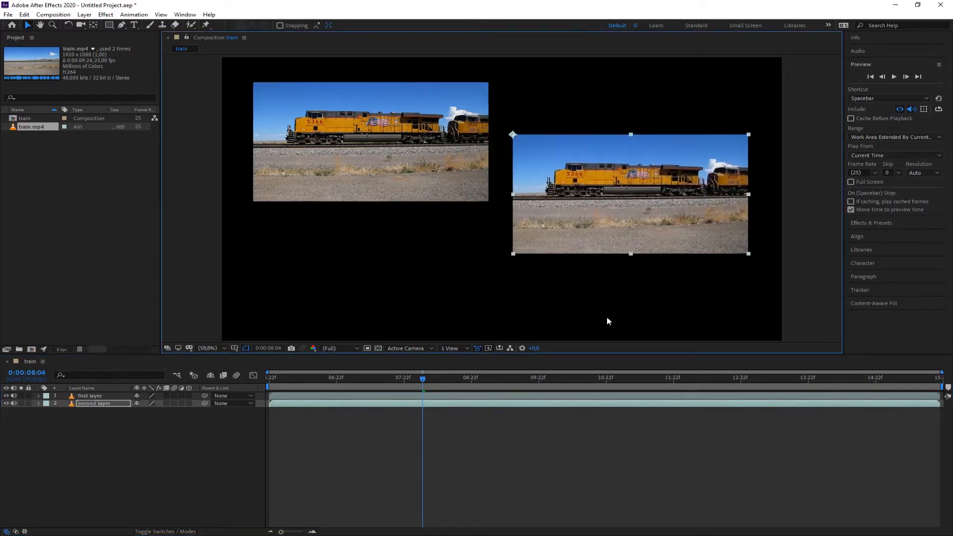
pyautogui.moveTo(609, 240); pyautogui.dragTo(620, 307)
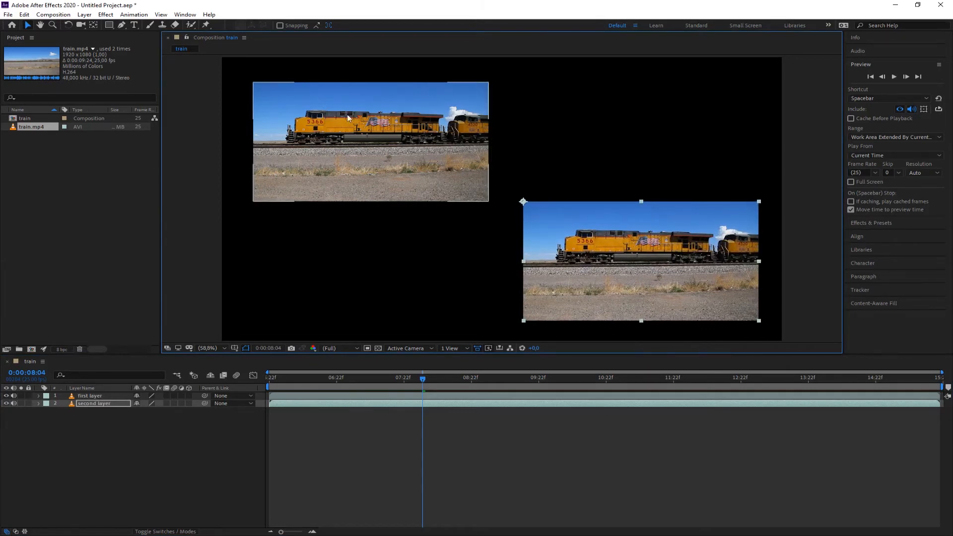
# - Reveal only the second layer's Position, shift it slightly left to X about 1019, and collapse the layer
pyautogui.click(110, 436)
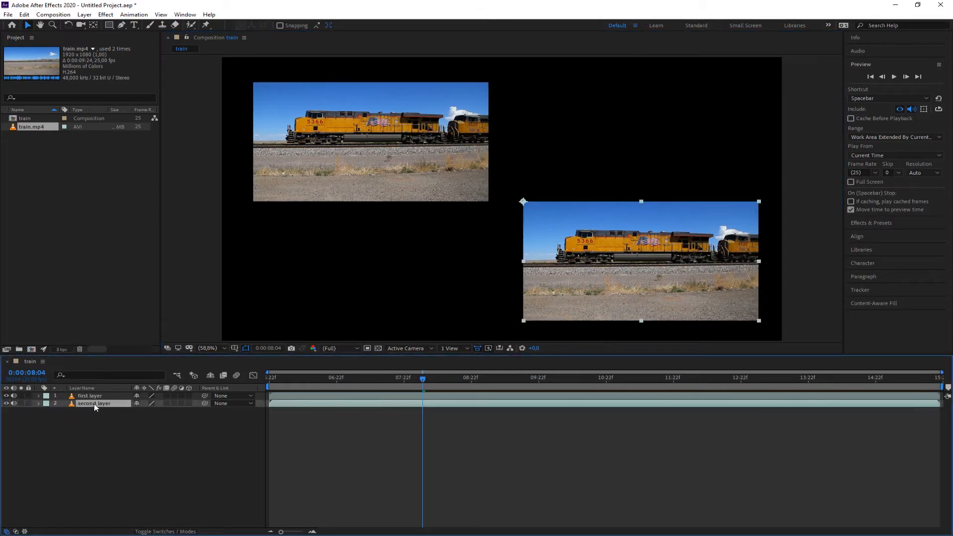
pyautogui.press('p')
pyautogui.moveTo(143, 410); pyautogui.dragTo(137, 411)
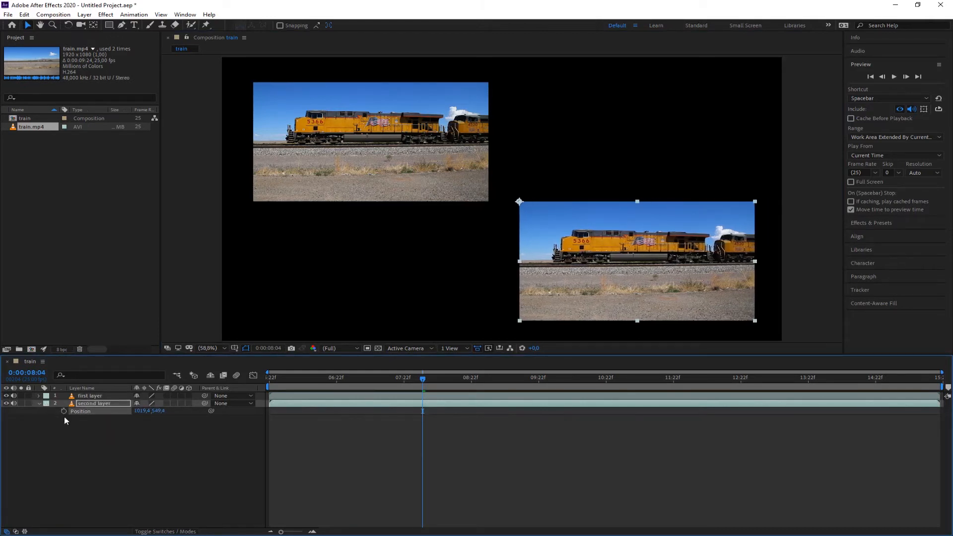
pyautogui.click(39, 403)
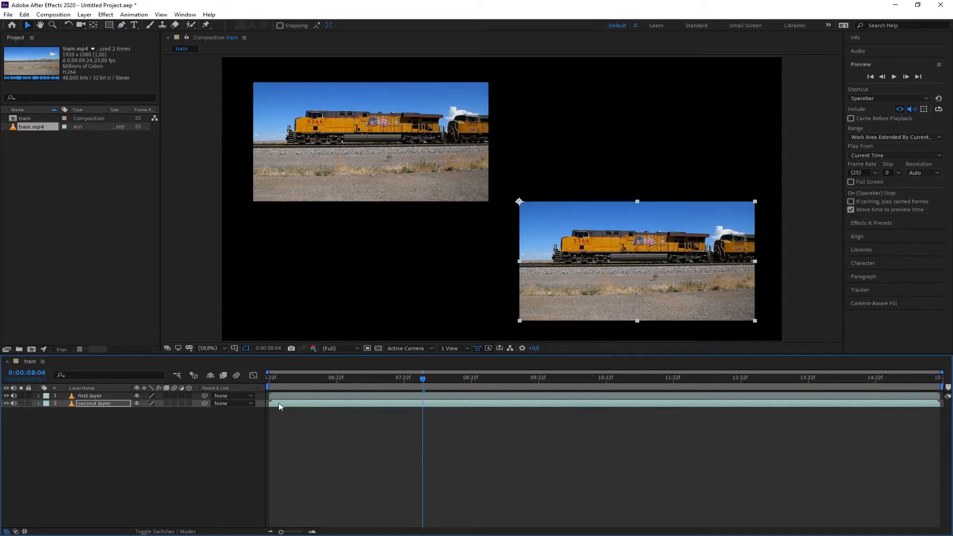
# - Shift the second layer in time to start about 1.6 seconds after the first layer, and scrub through the timeline to preview the offset
pyautogui.moveTo(278, 403); pyautogui.dragTo(386, 409)
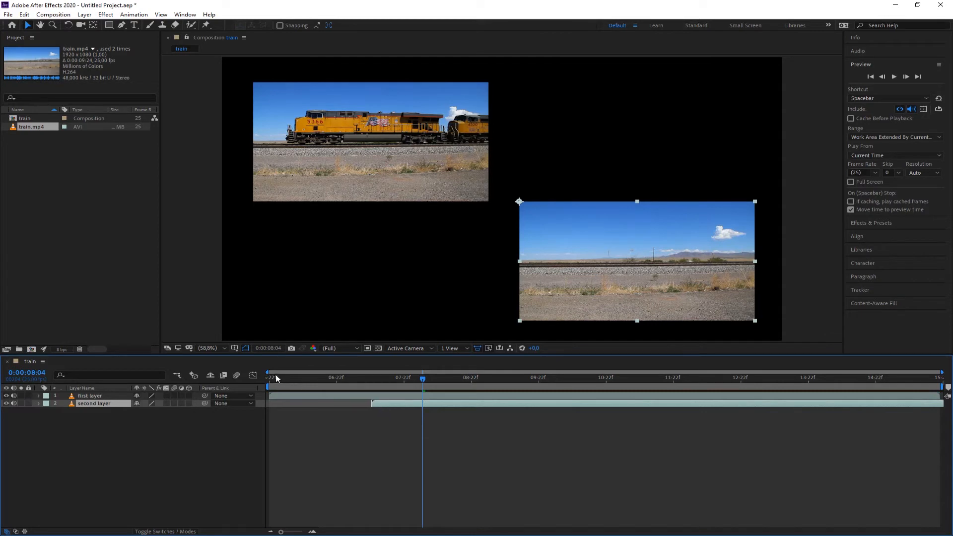
pyautogui.moveTo(416, 379); pyautogui.dragTo(264, 380)
pyautogui.moveTo(413, 404)
pyautogui.mouseDown()
pyautogui.moveTo(353, 404)
pyautogui.moveTo(419, 404)
pyautogui.mouseUp()
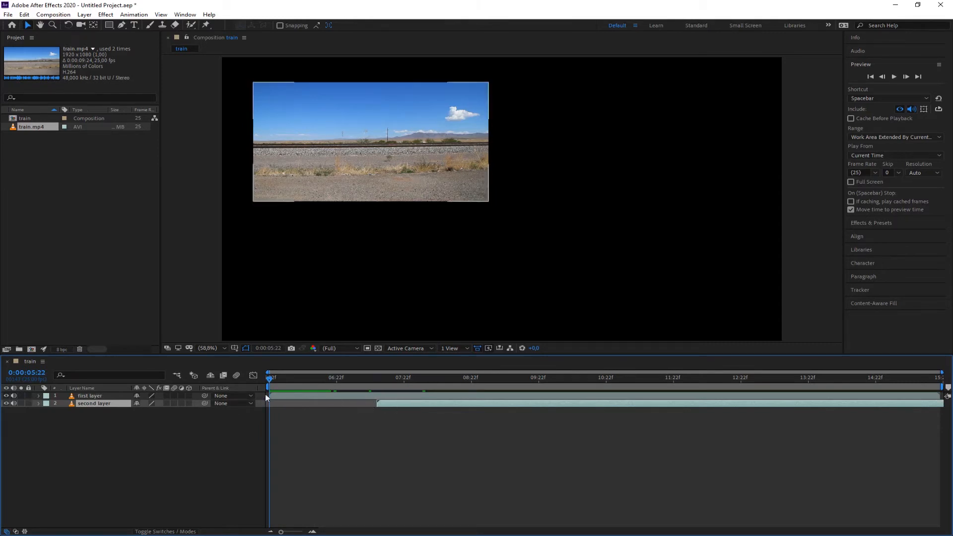
pyautogui.moveTo(270, 378); pyautogui.dragTo(382, 382)
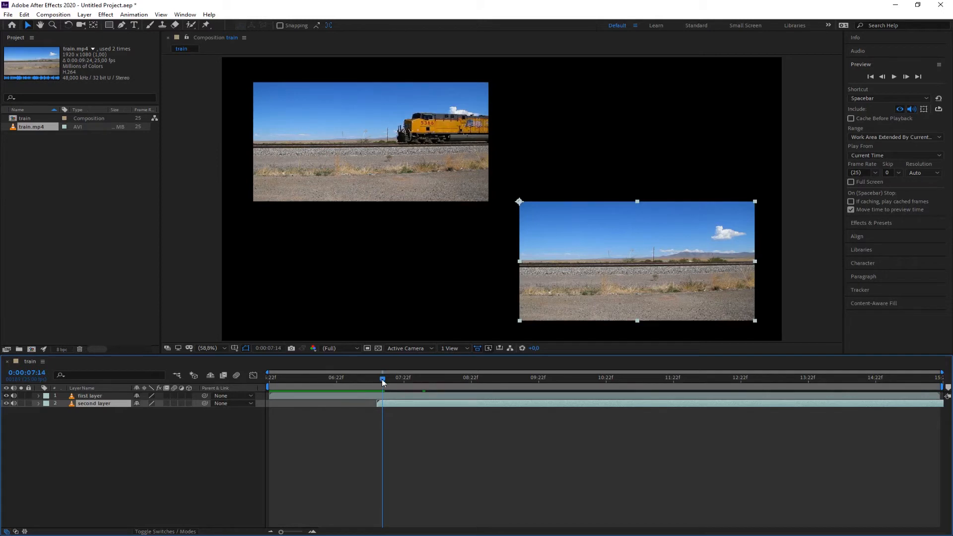
pyautogui.moveTo(382, 379); pyautogui.dragTo(465, 393)
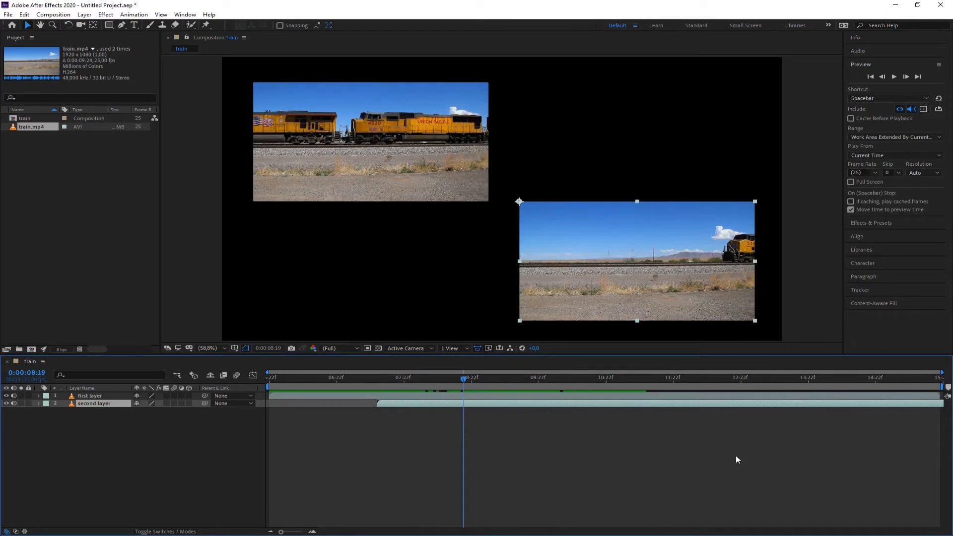
# - Examine the commands available for the train composition in both the timeline and the project list, without applying any
pyautogui.rightClick(623, 456)
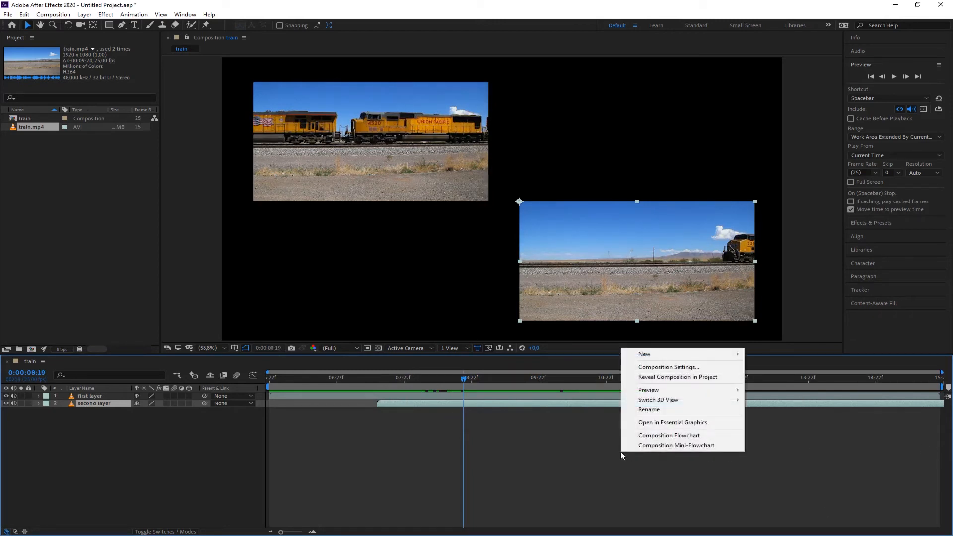
pyautogui.click(556, 451)
pyautogui.click(556, 451)
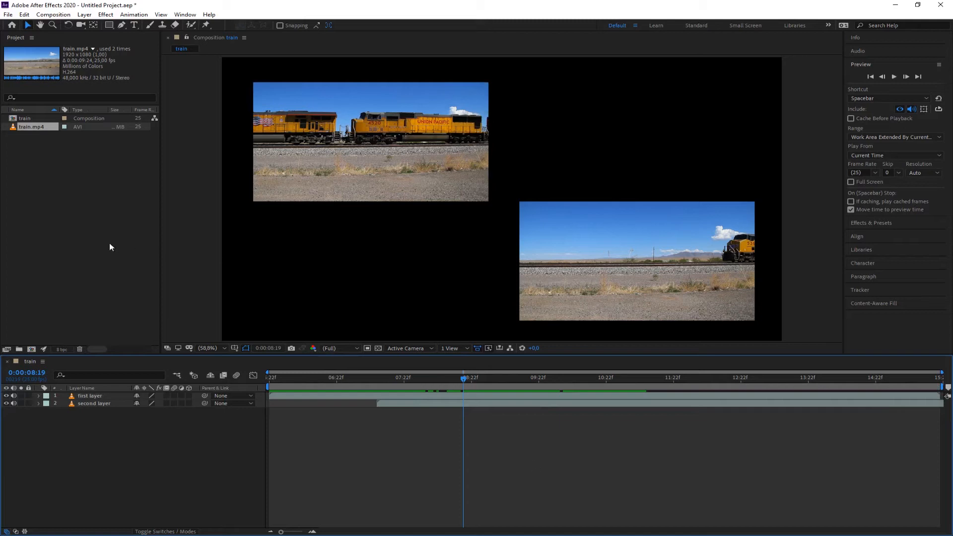
pyautogui.click(50, 170)
pyautogui.click(23, 118)
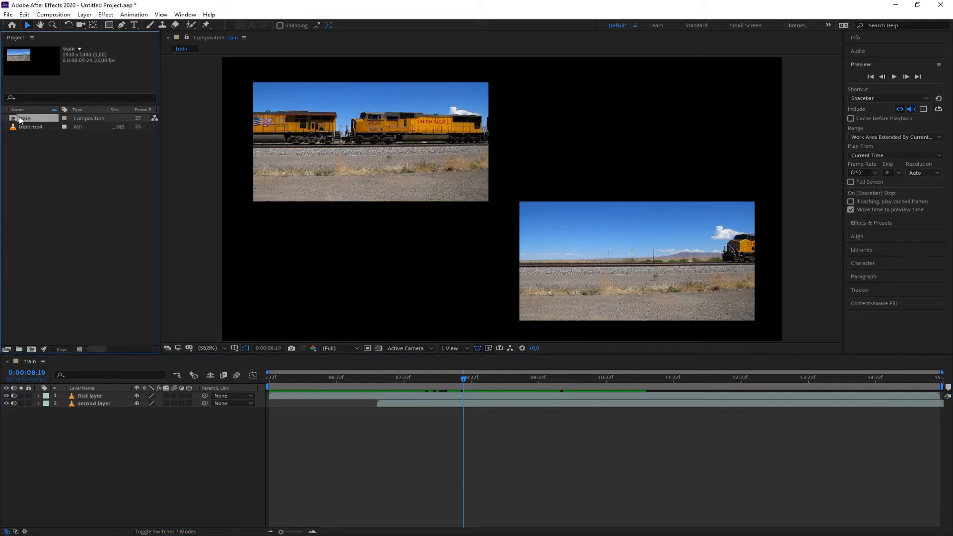
pyautogui.rightClick(25, 118)
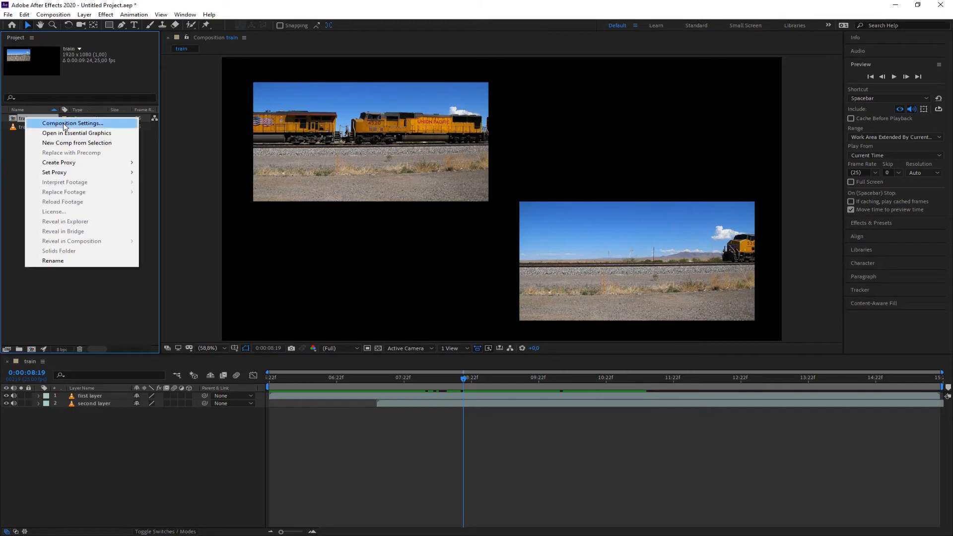
pyautogui.click(731, 519)
# - Set the train composition's start timecode to 0:00:00:00 in its Composition Settings
pyautogui.rightClick(489, 455)
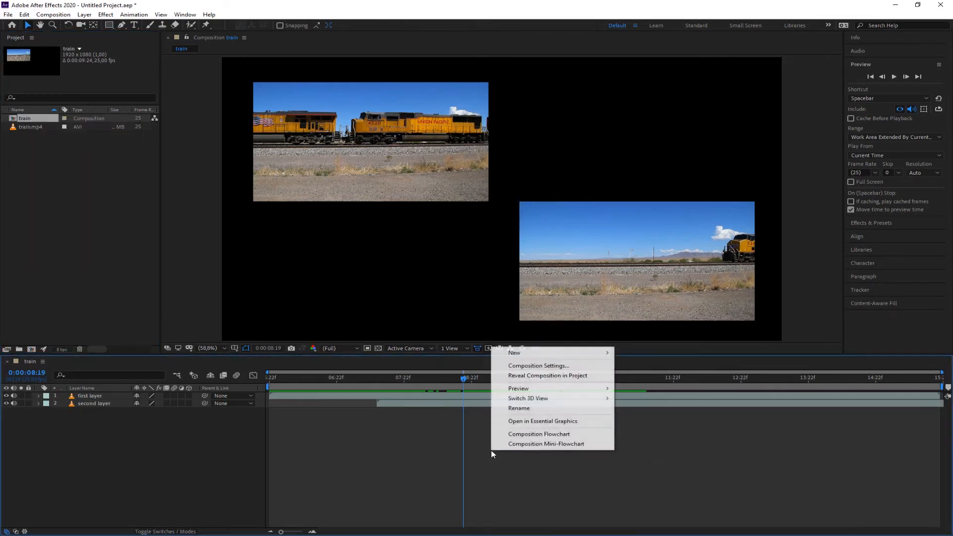
pyautogui.click(531, 366)
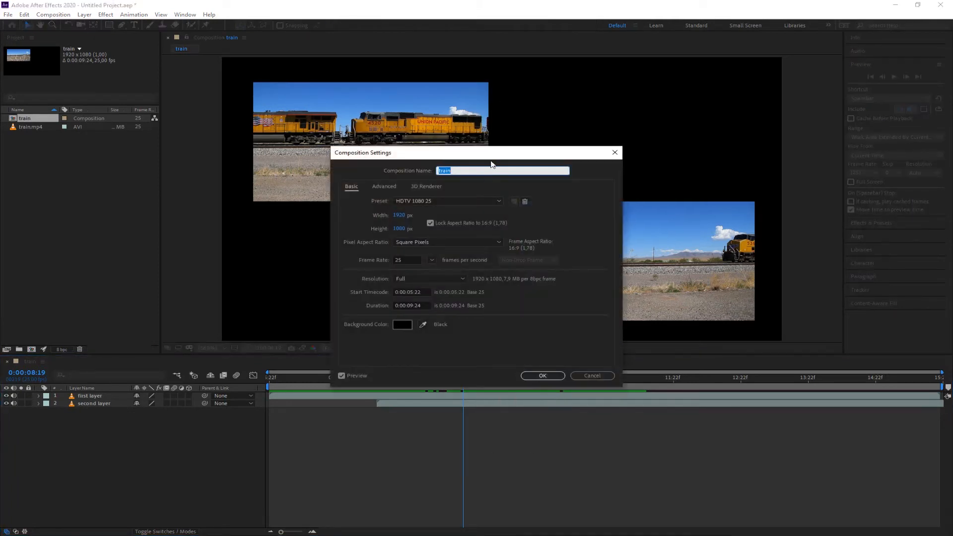
pyautogui.moveTo(493, 154); pyautogui.dragTo(348, 103)
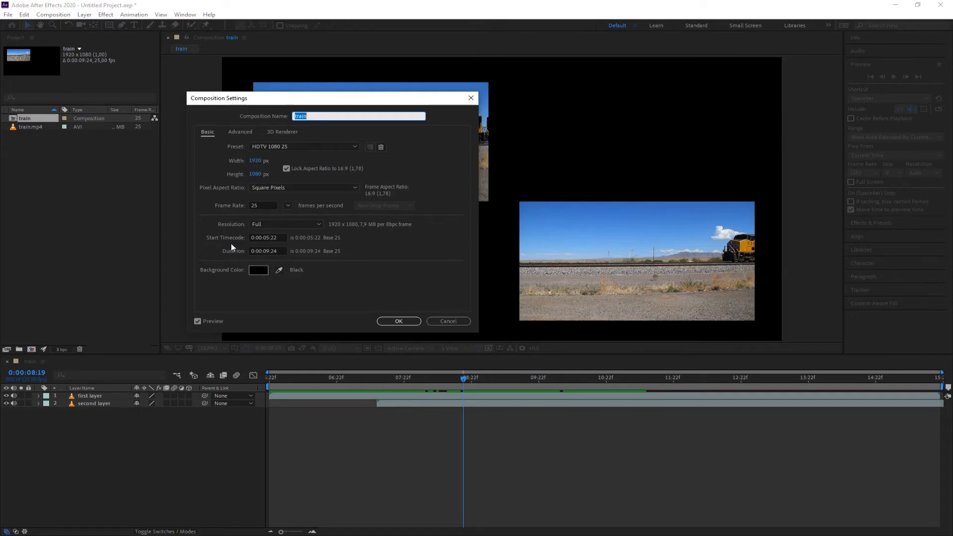
pyautogui.click(269, 241)
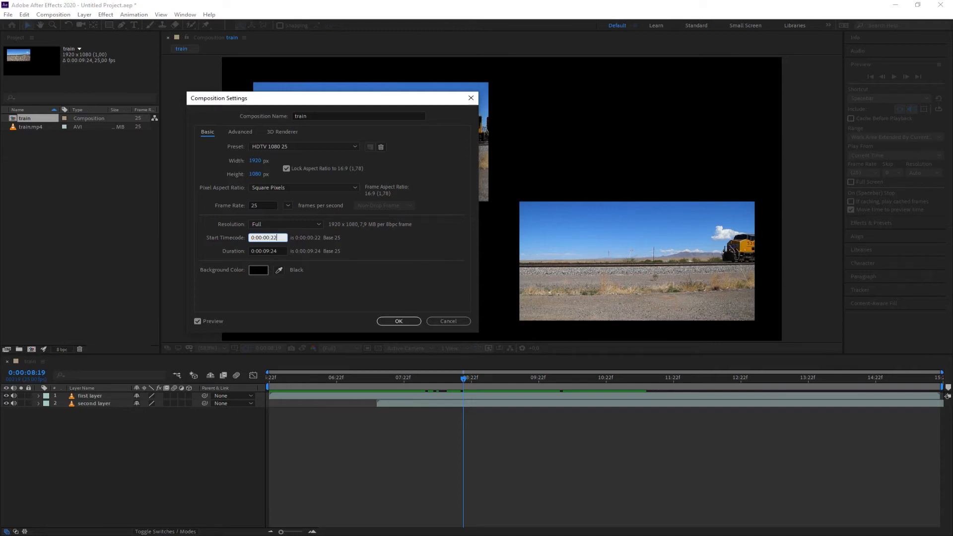
pyautogui.write('00')
# - Set the train composition's duration to 0:00:20:00 and apply the settings
pyautogui.click(269, 250)
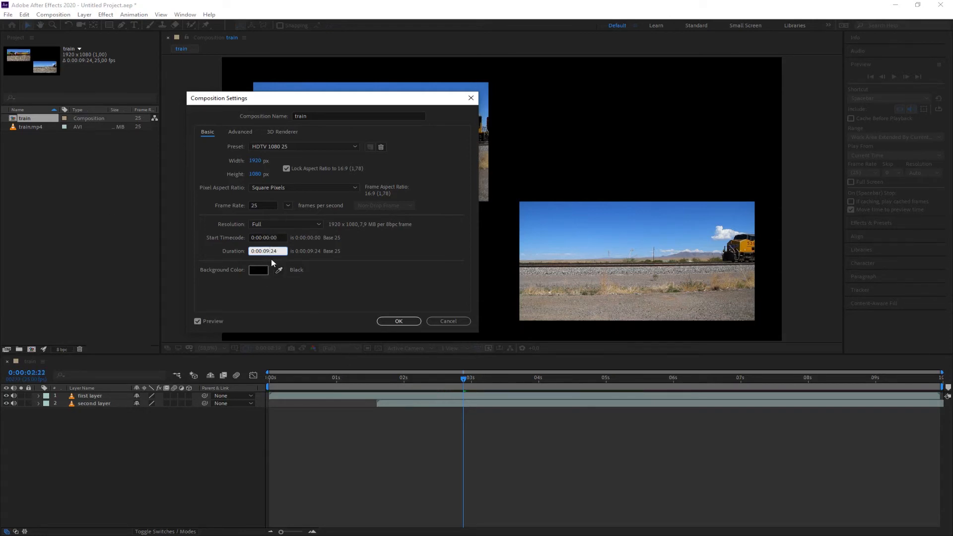
pyautogui.press('BackSpace')
pyautogui.press('BackSpace')
pyautogui.press('BackSpace')
pyautogui.write('20')
pyautogui.press('Return')
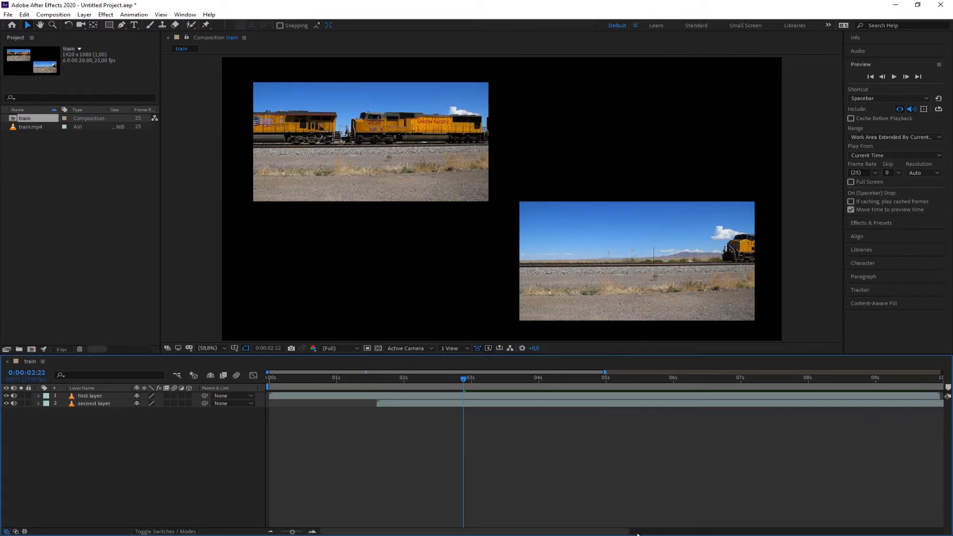
# - Shift the second layer in time so it starts at about 0:00:02:08
pyautogui.click(558, 397)
pyautogui.click(269, 532)
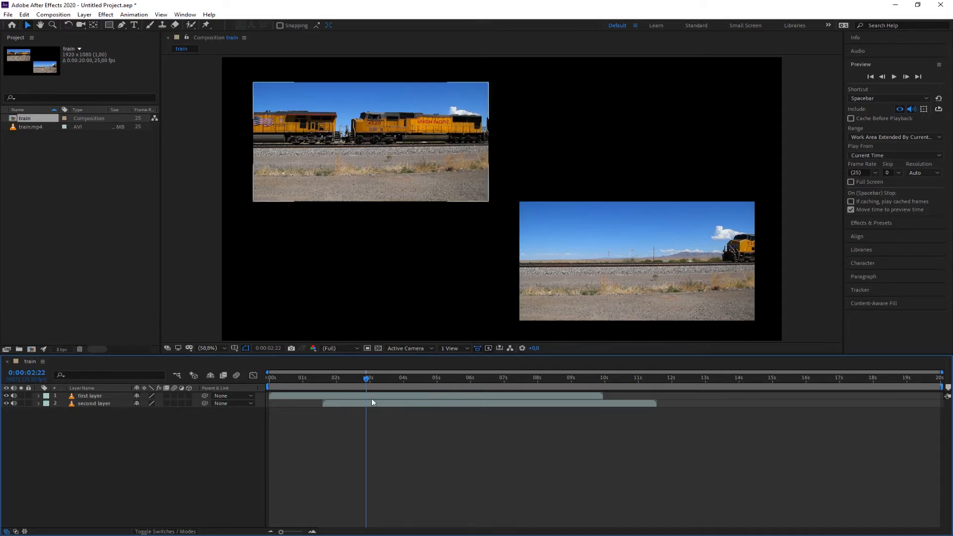
pyautogui.moveTo(421, 403)
pyautogui.mouseDown()
pyautogui.moveTo(447, 405)
pyautogui.moveTo(410, 404)
pyautogui.moveTo(440, 405)
pyautogui.mouseUp()
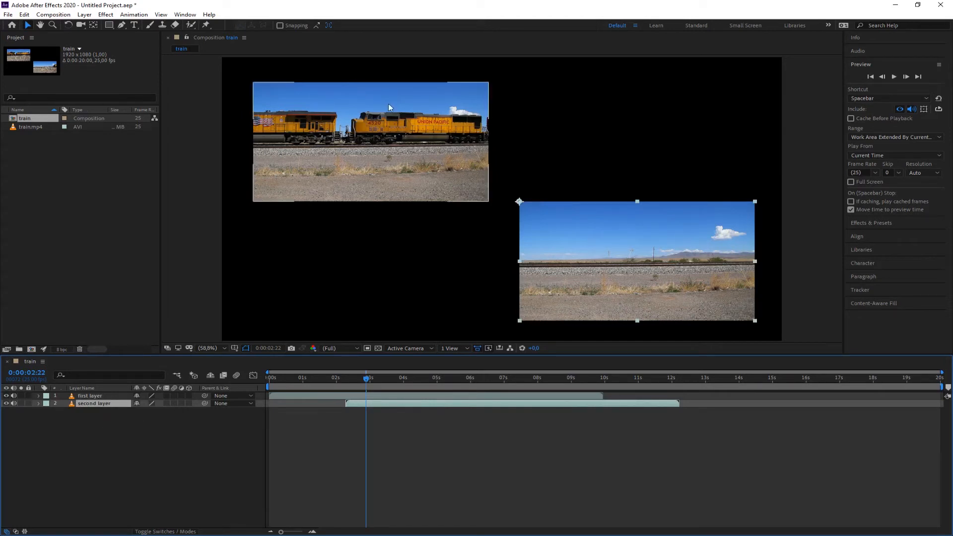
# - Duplicate the second layer, place the copy at the bottom of the stack and rename it "third layer"
pyautogui.click(85, 419)
pyautogui.click(85, 403)
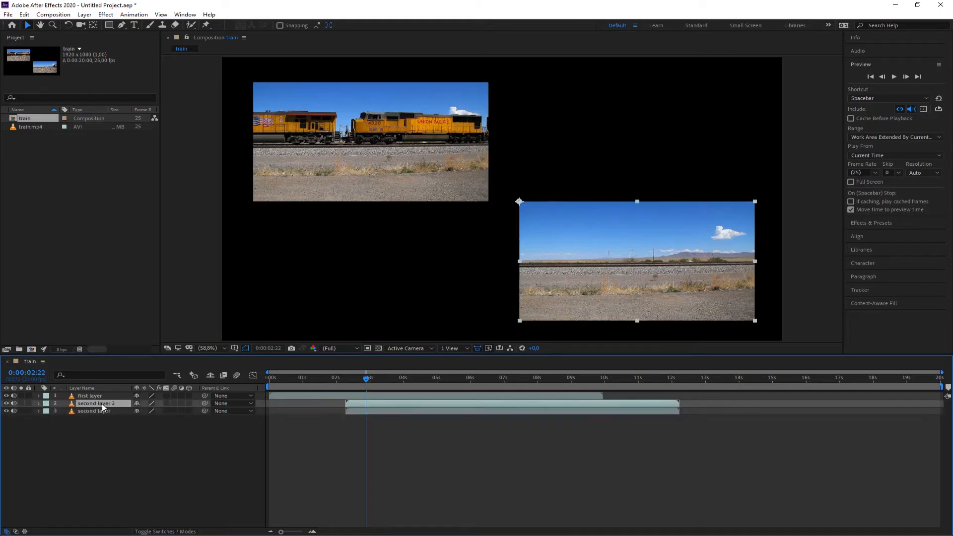
pyautogui.hotkey('ctrl', 'd')
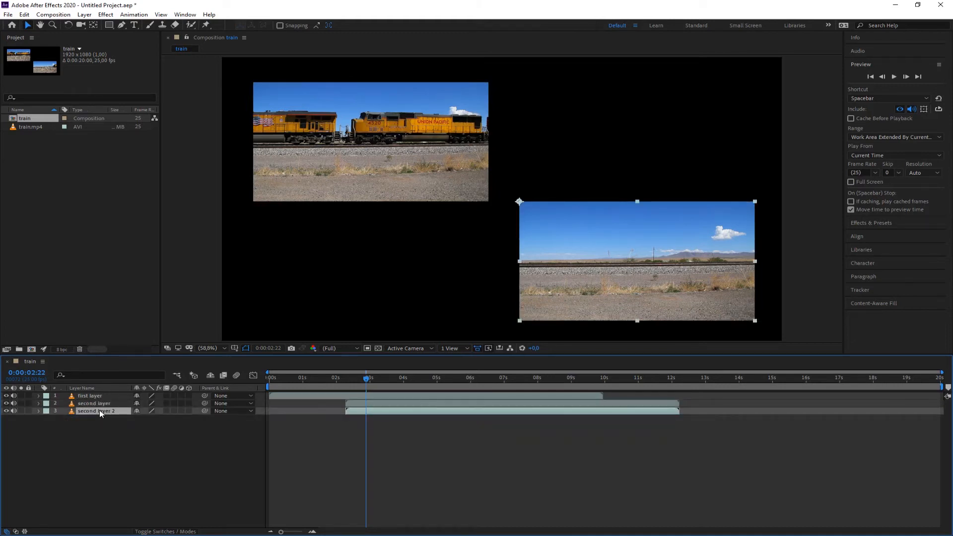
pyautogui.press('Return')
pyautogui.write('thir')
pyautogui.press('Return')
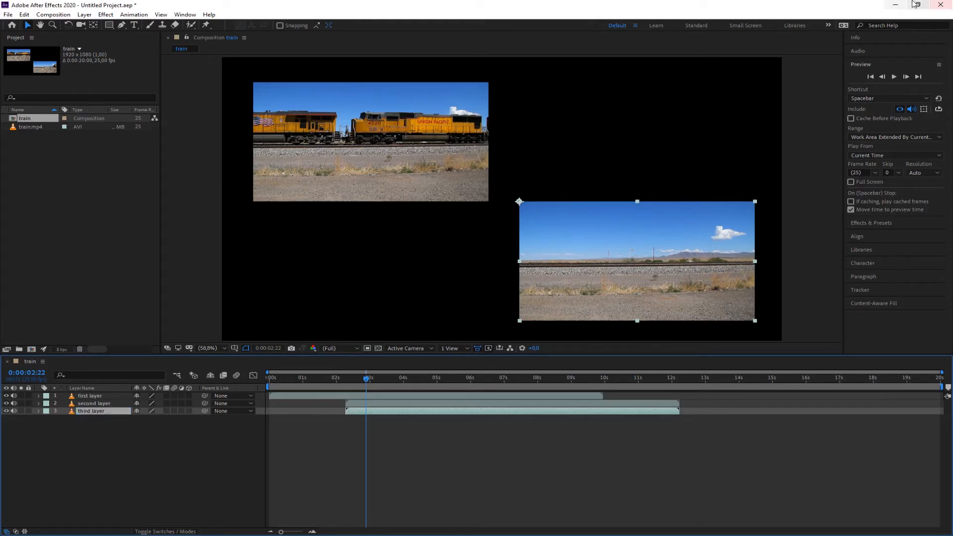
# - Move the third layer's picture to the lower-left area of the frame and shift its clip to start near 1 second
pyautogui.moveTo(624, 258); pyautogui.dragTo(354, 268)
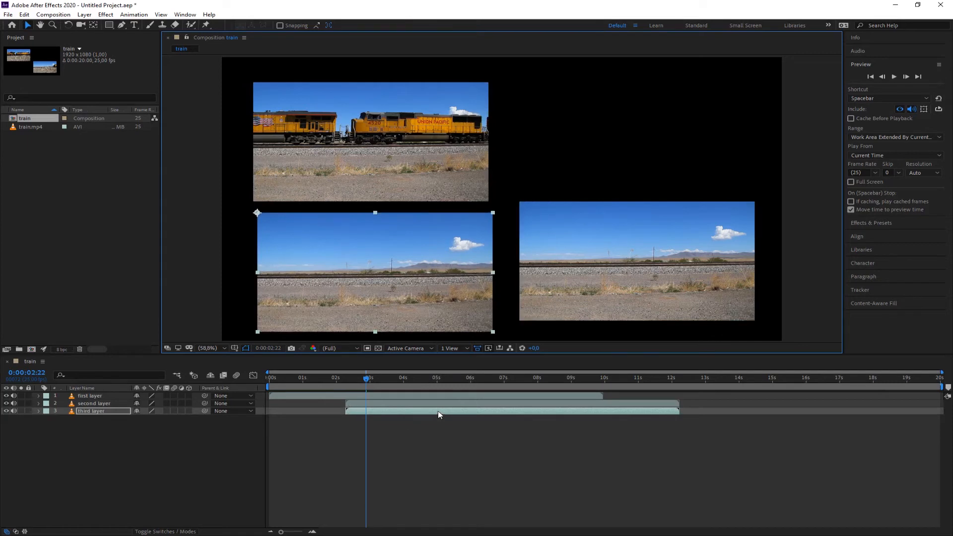
pyautogui.moveTo(438, 410); pyautogui.dragTo(390, 414)
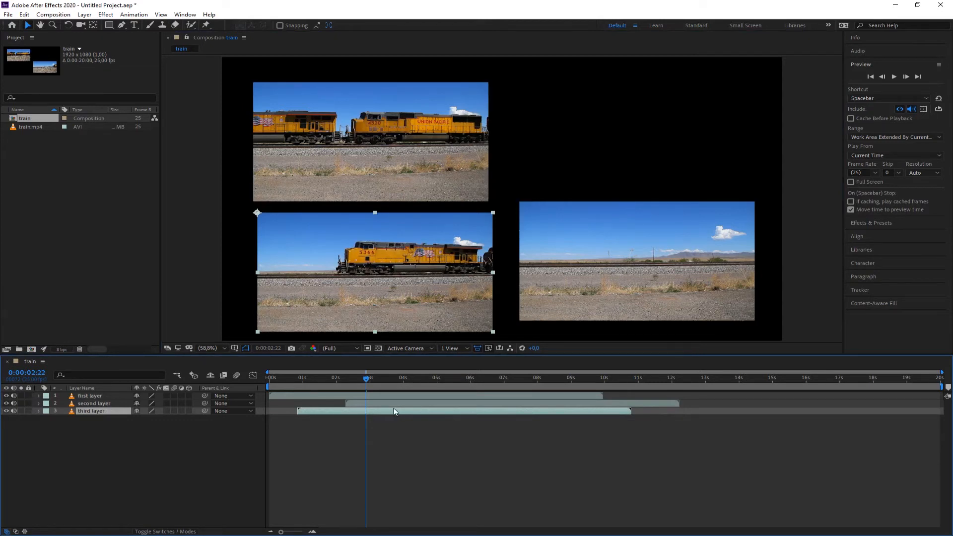
# - Trim the start of the third layer to about 0:00:03:13 and scrub across the trimmed section
pyautogui.moveTo(393, 412)
pyautogui.mouseDown()
pyautogui.moveTo(308, 410)
pyautogui.moveTo(387, 410)
pyautogui.mouseUp()
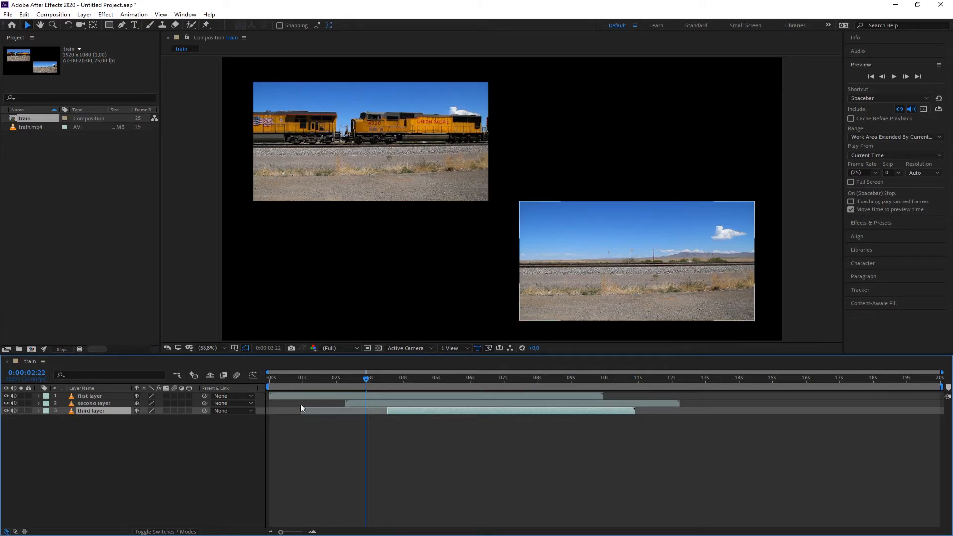
pyautogui.moveTo(367, 381); pyautogui.dragTo(305, 379)
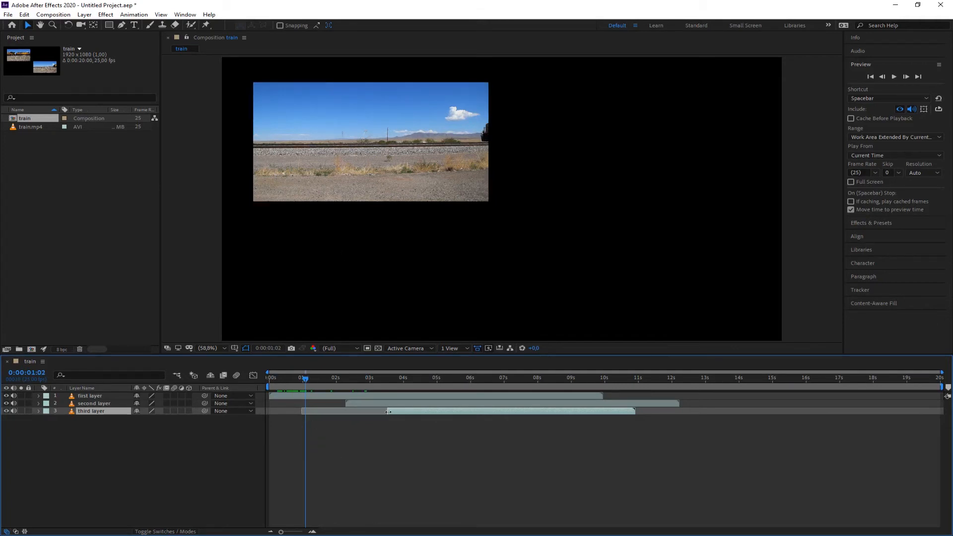
pyautogui.moveTo(306, 382); pyautogui.dragTo(388, 382)
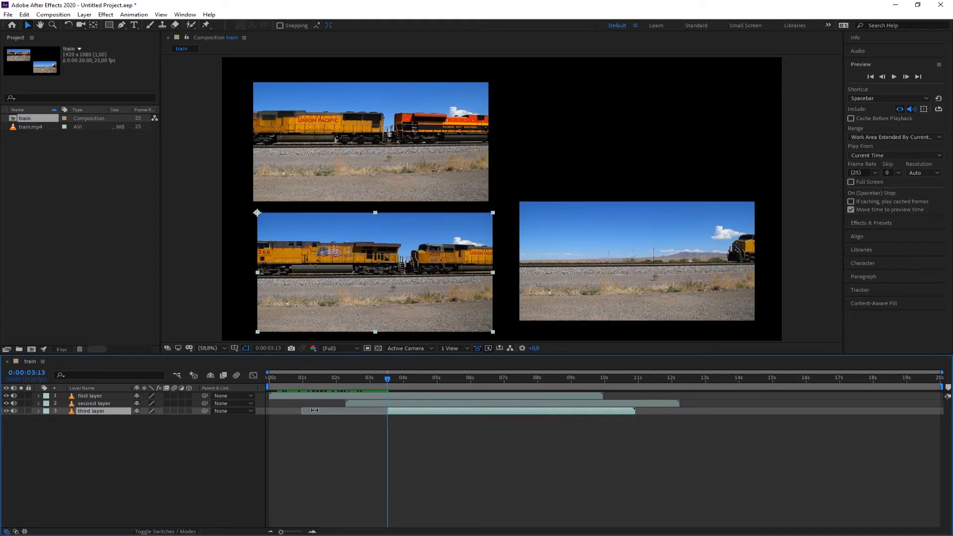
# - Extend the third layer's trimmed start back to about the start of the second layer and check the picture there
pyautogui.moveTo(306, 411); pyautogui.dragTo(349, 411)
pyautogui.moveTo(387, 378); pyautogui.dragTo(350, 411)
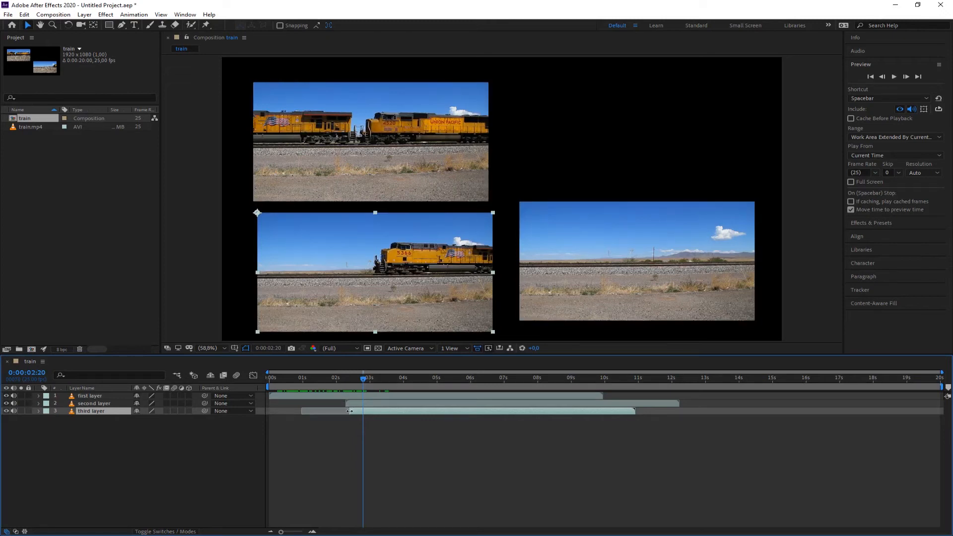
pyautogui.moveTo(349, 410); pyautogui.dragTo(347, 411)
# - Trim the third layer's start to about 0:00:03:20 and scrub from the beginning of the composition past that point
pyautogui.moveTo(348, 411); pyautogui.dragTo(399, 413)
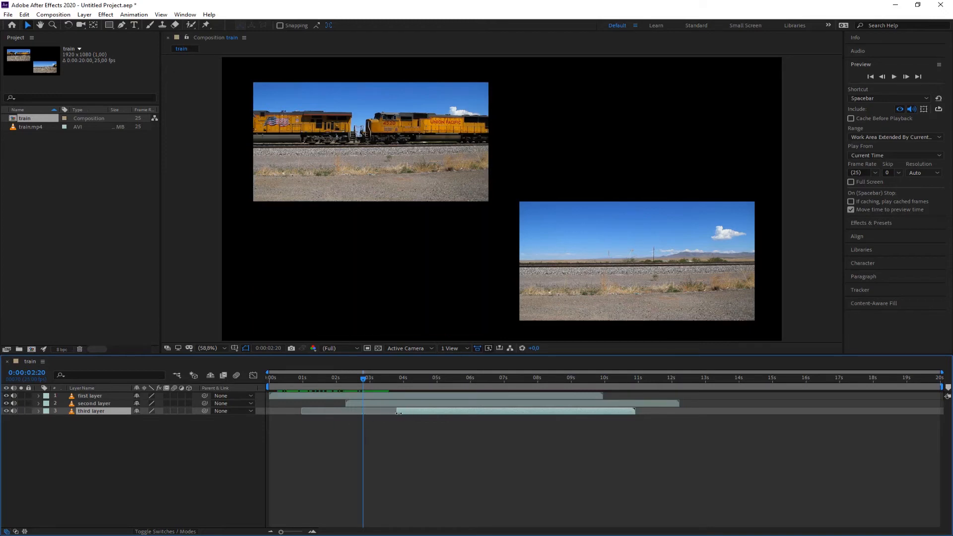
pyautogui.moveTo(366, 378); pyautogui.dragTo(266, 387)
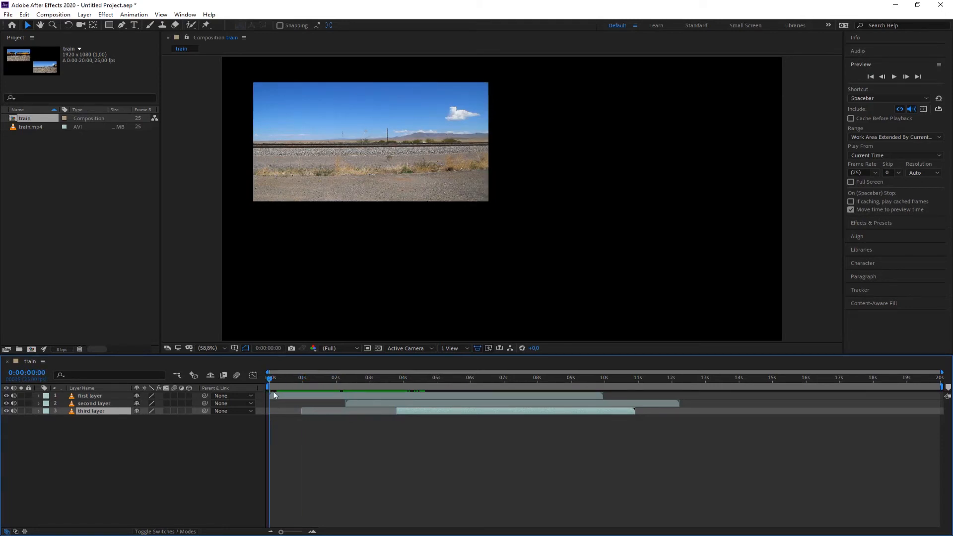
pyautogui.moveTo(271, 384); pyautogui.dragTo(397, 410)
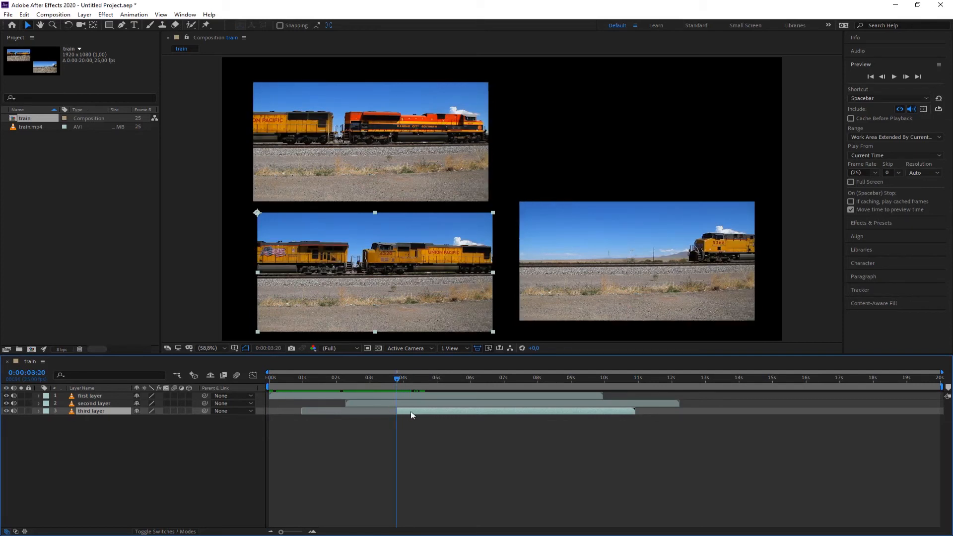
pyautogui.moveTo(408, 410); pyautogui.dragTo(404, 410)
pyautogui.moveTo(400, 377); pyautogui.dragTo(419, 379)
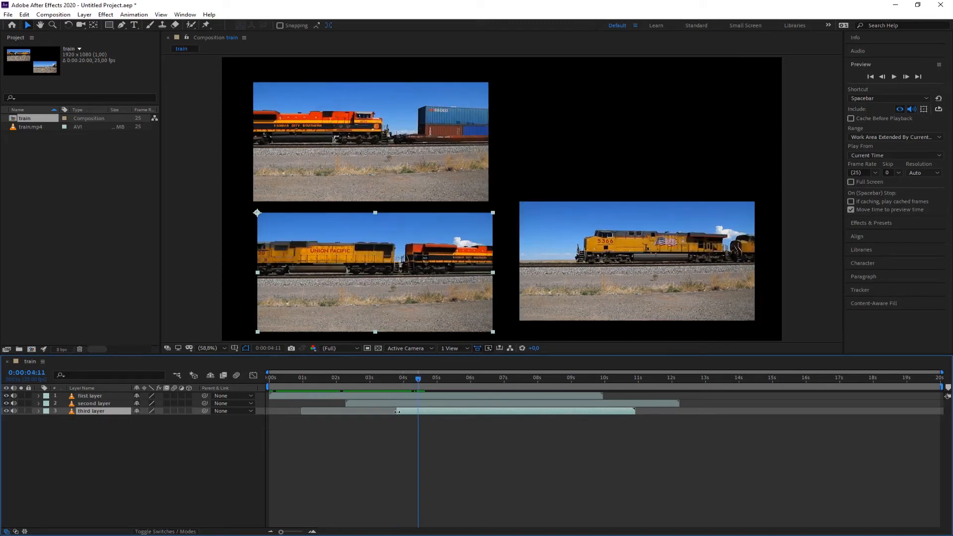
# - Set the third layer's in point to about 0:00:02:08, trim its end to about 0:00:09:03, and scrub through the trimmed clip
pyautogui.moveTo(396, 410); pyautogui.dragTo(346, 412)
pyautogui.moveTo(416, 380); pyautogui.dragTo(346, 383)
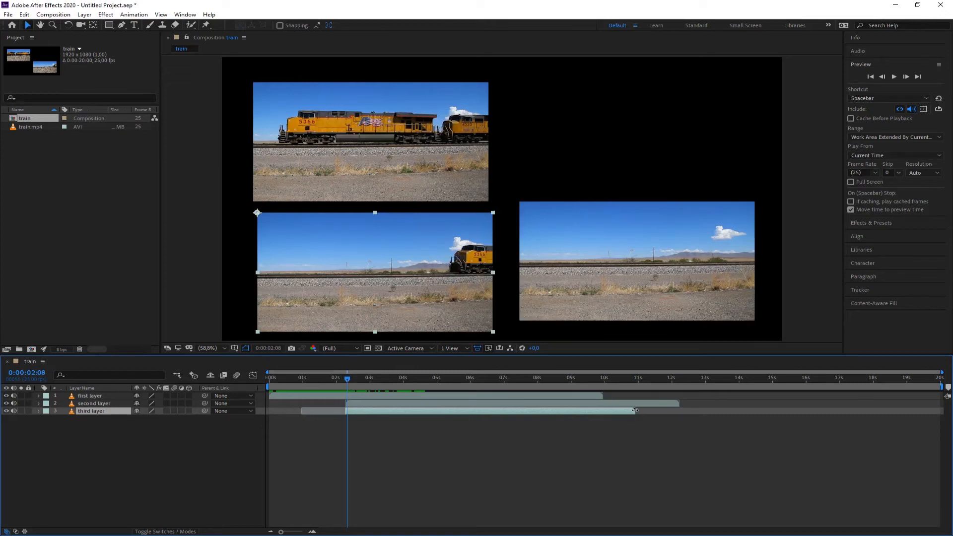
pyautogui.moveTo(635, 410); pyautogui.dragTo(578, 410)
pyautogui.moveTo(349, 380); pyautogui.dragTo(574, 382)
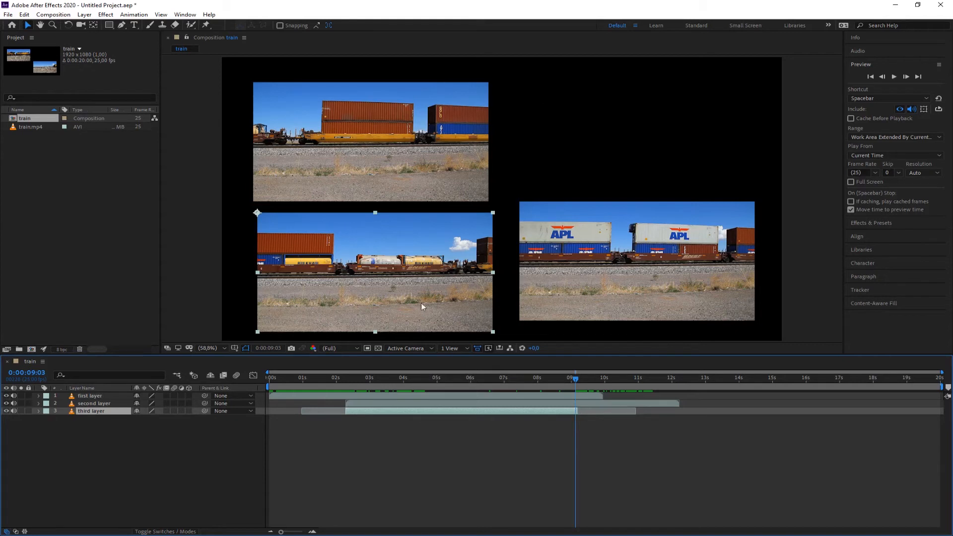
# - Delete the second and third layers together, keeping only the first layer
pyautogui.click(119, 461)
pyautogui.click(90, 404)
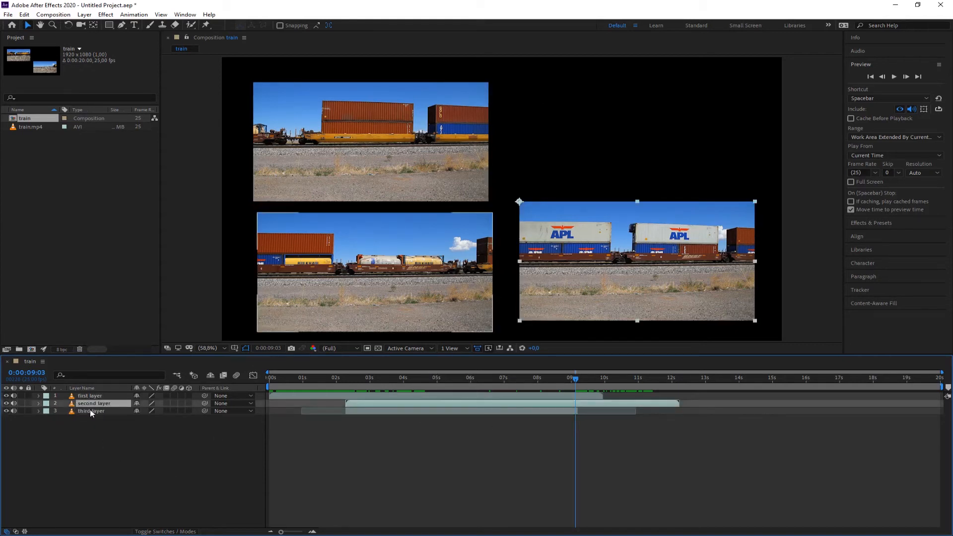
pyautogui.keyDown('shift'); pyautogui.click(90, 410); pyautogui.keyUp('shift')
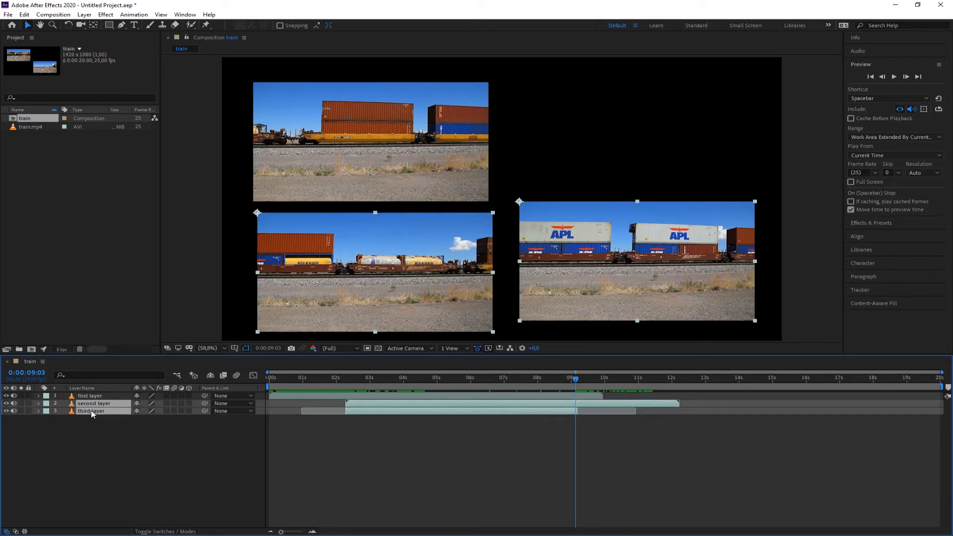
pyautogui.press('Delete')
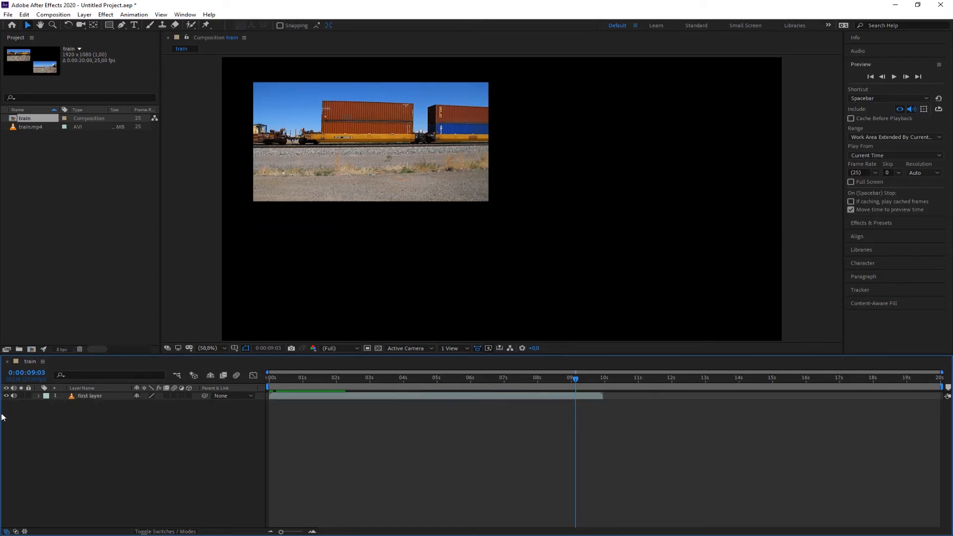
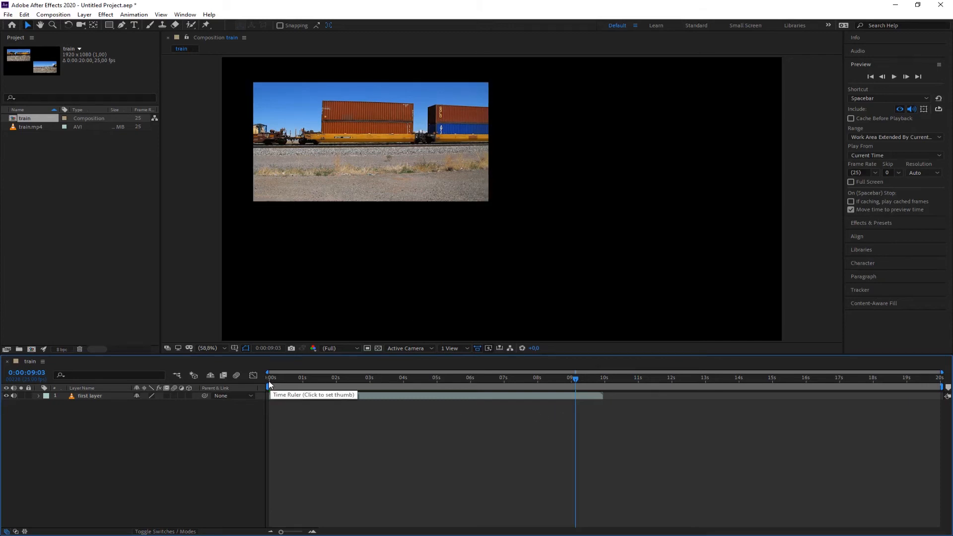
# - Go to 0:00:00:00, reveal the first layer's Position property and start keyframing it with a keyframe there
pyautogui.click(601, 396)
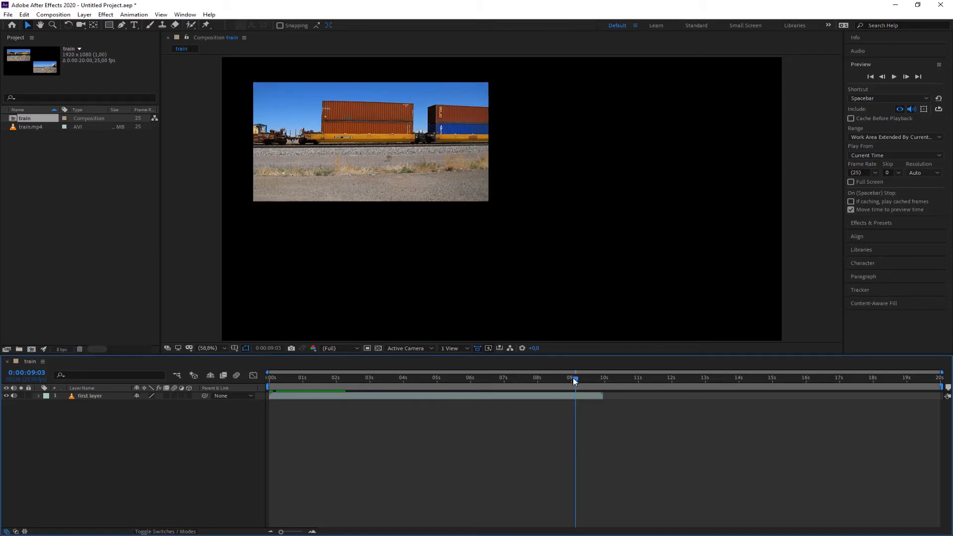
pyautogui.moveTo(572, 378); pyautogui.dragTo(231, 381)
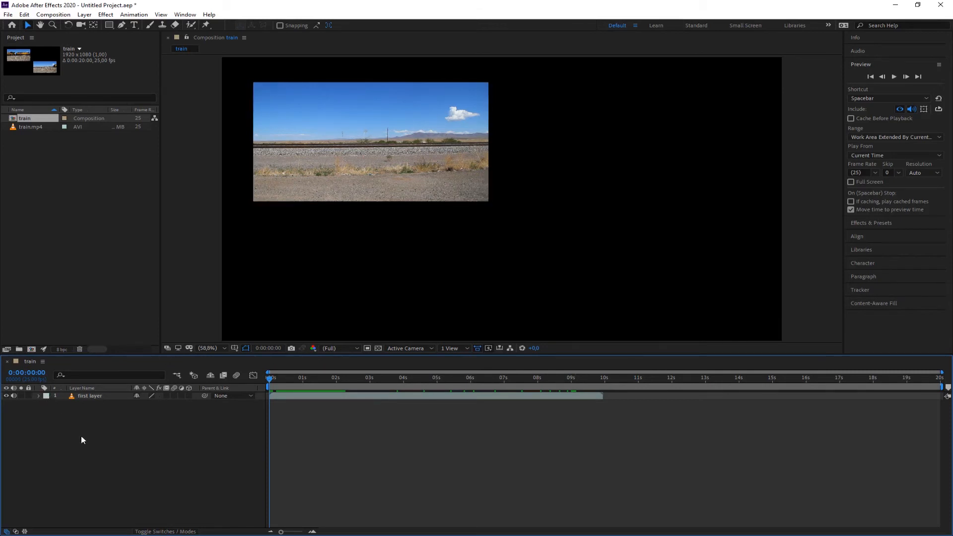
pyautogui.press('p')
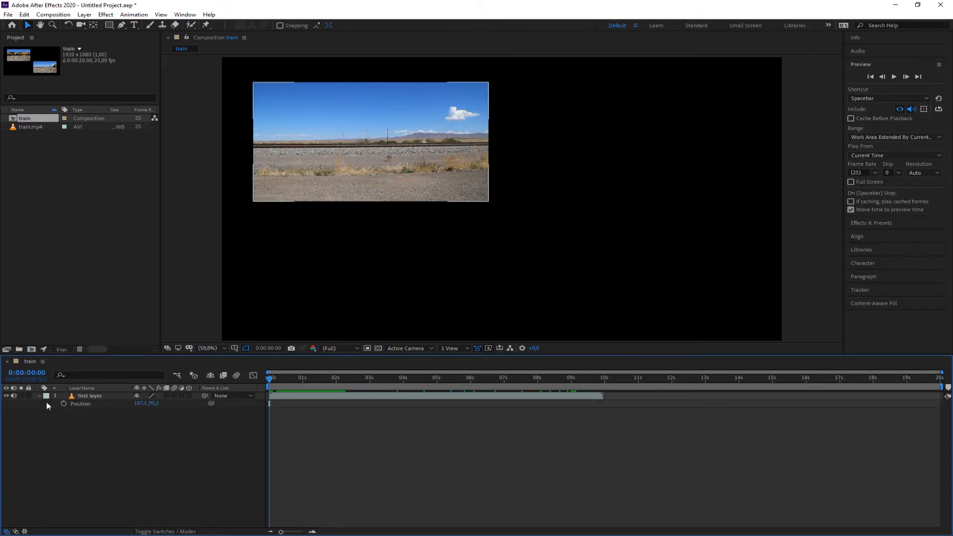
pyautogui.moveTo(270, 379)
pyautogui.mouseDown()
pyautogui.moveTo(324, 382)
pyautogui.moveTo(260, 386)
pyautogui.mouseUp()
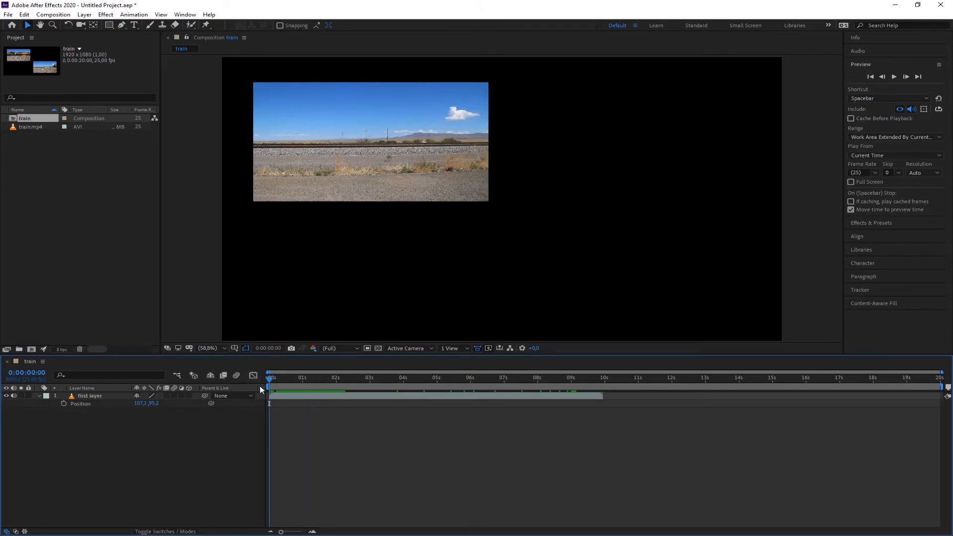
pyautogui.click(64, 403)
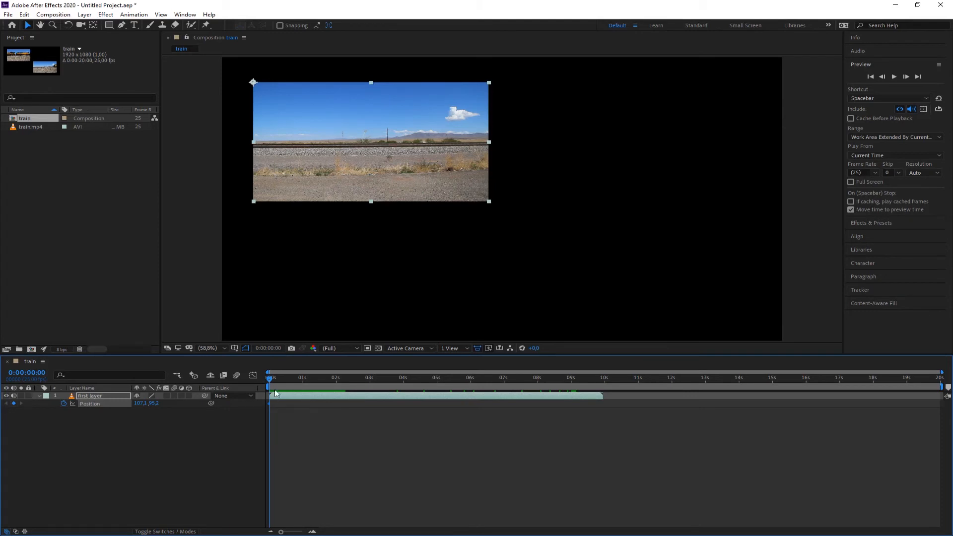
# - At 0:00:02:00, move the first layer across to the composition's upper right, at position about 1012, 107
pyautogui.moveTo(269, 379); pyautogui.dragTo(337, 382)
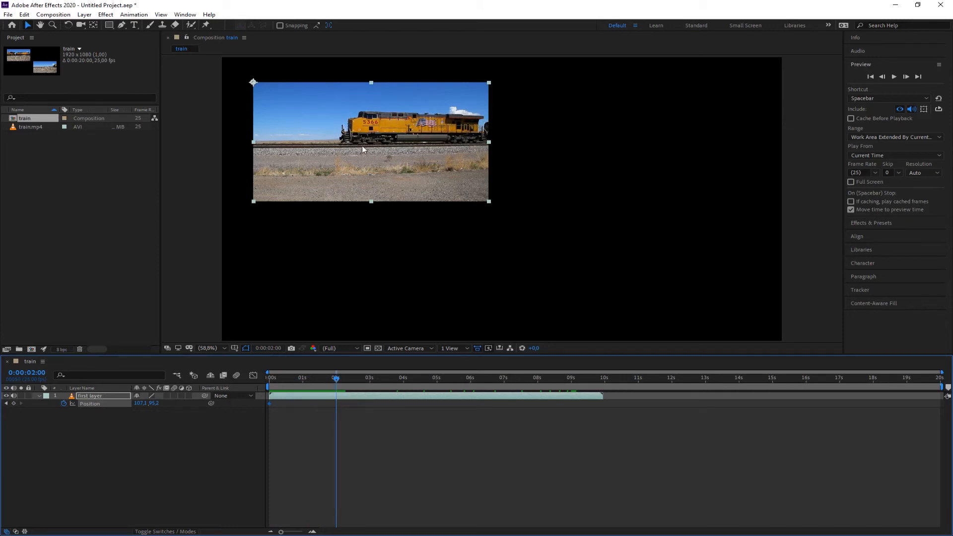
pyautogui.moveTo(362, 145); pyautogui.dragTo(594, 156)
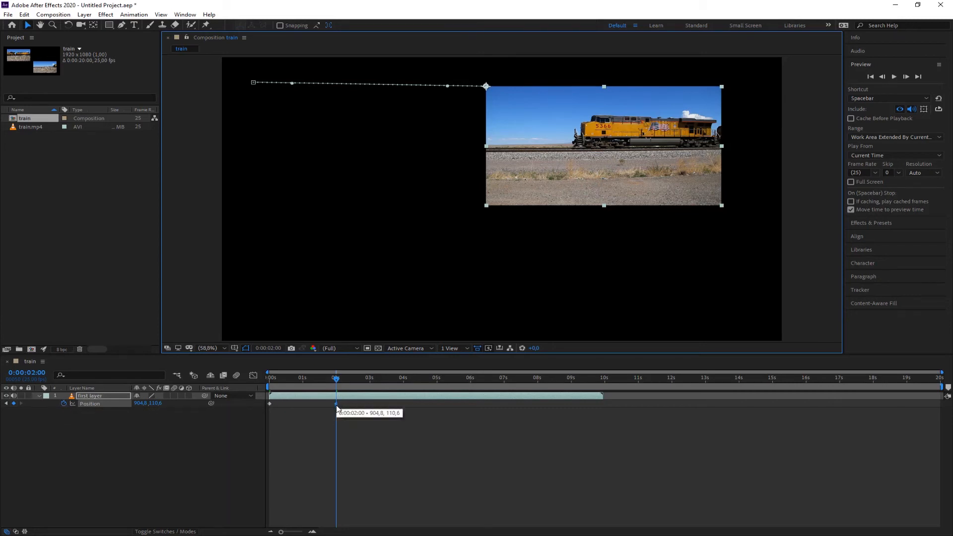
pyautogui.moveTo(521, 159); pyautogui.dragTo(540, 147)
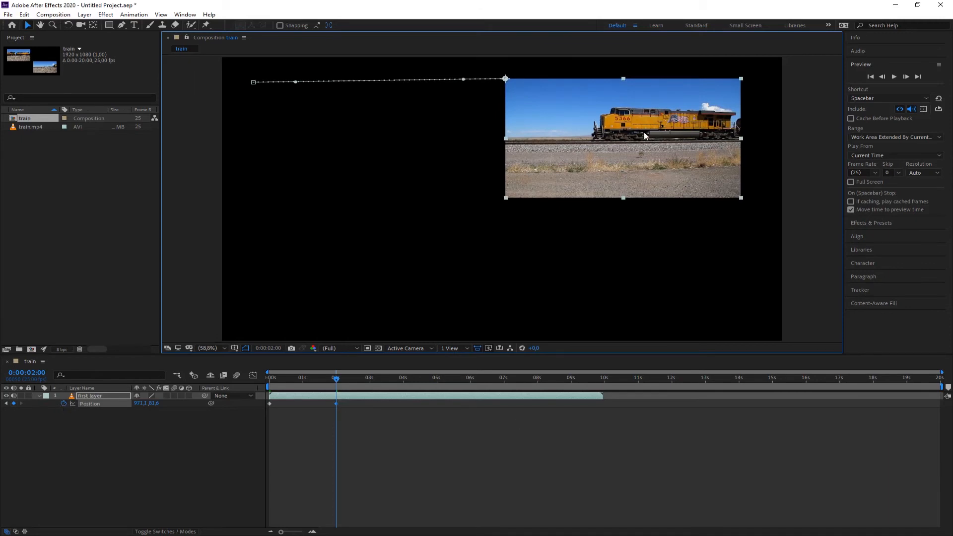
pyautogui.moveTo(640, 183)
pyautogui.mouseDown()
pyautogui.moveTo(630, 217)
pyautogui.moveTo(652, 189)
pyautogui.mouseUp()
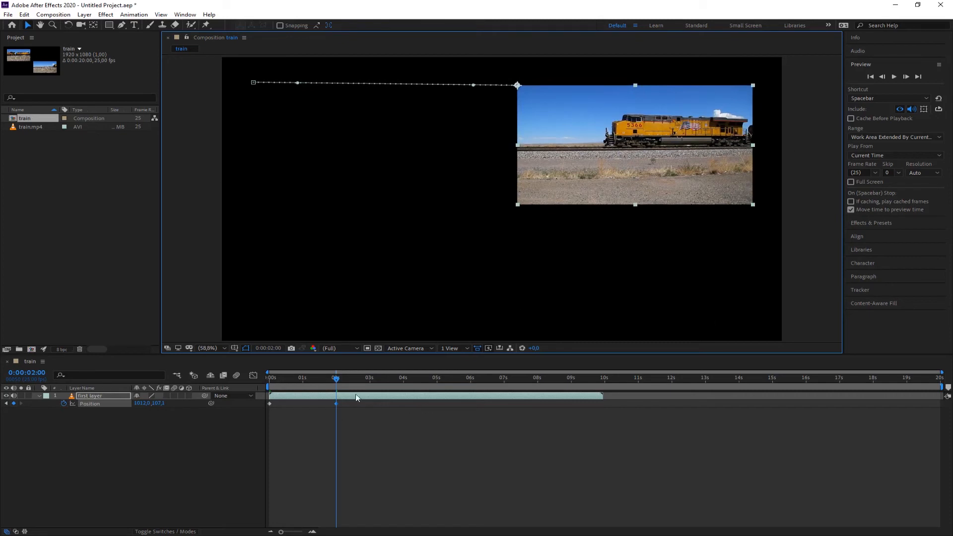
# - Keyframe the layer's position at about 803, 418 at 0:00:03:17 and about 256, 362 at 0:00:06:02
pyautogui.moveTo(339, 380); pyautogui.dragTo(394, 380)
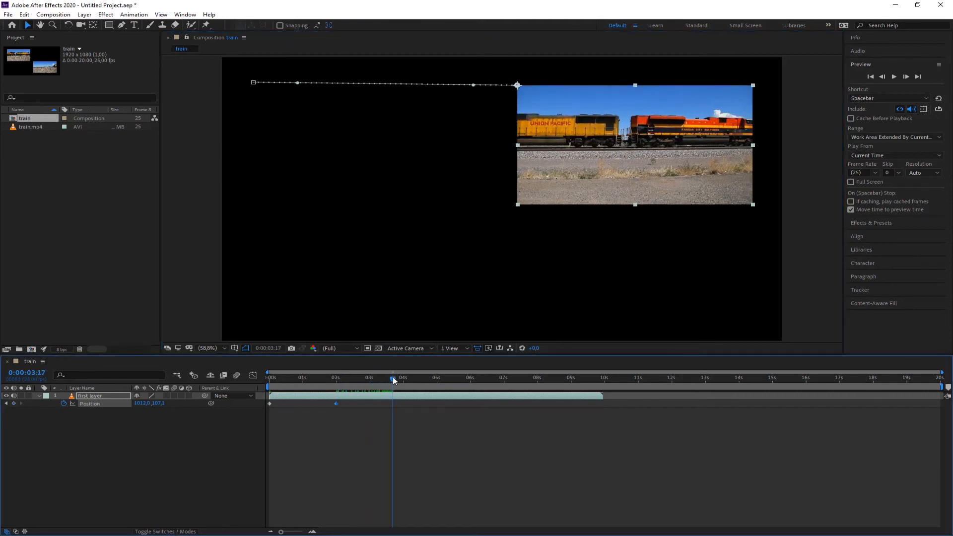
pyautogui.moveTo(641, 139); pyautogui.dragTo(583, 220)
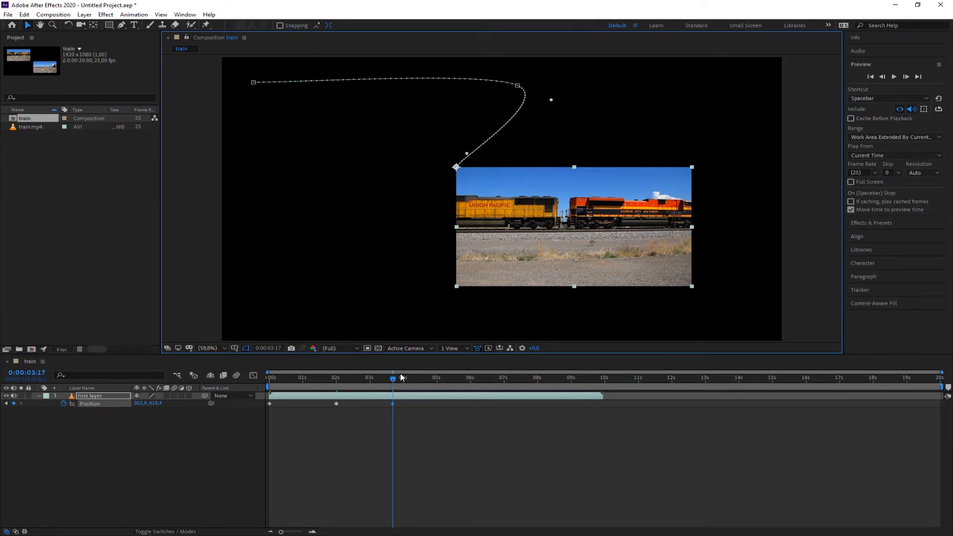
pyautogui.moveTo(401, 378); pyautogui.dragTo(473, 378)
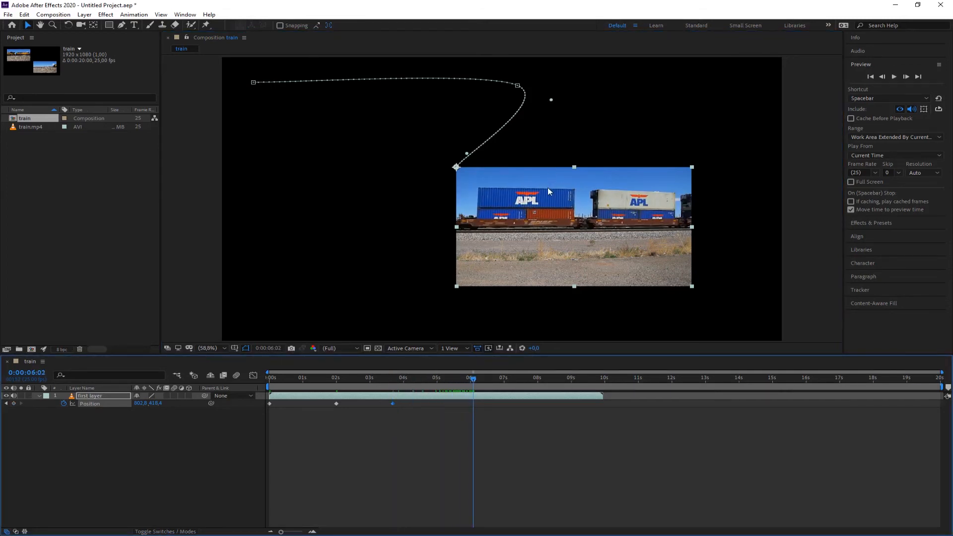
pyautogui.moveTo(548, 191); pyautogui.dragTo(388, 176)
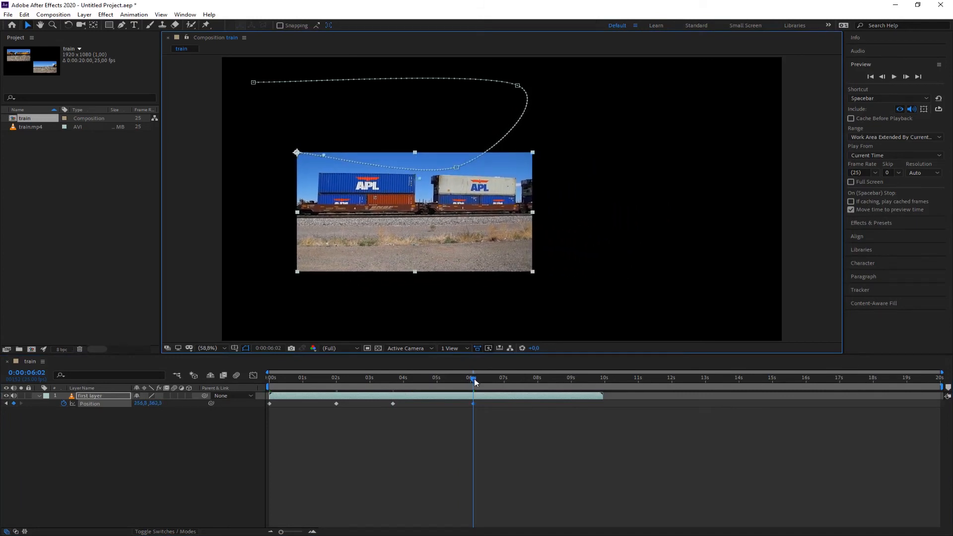
# - Move the layer to the composition's lower left at about 0:00:08:00 and to about 1077, 603 at 0:00:09:23
pyautogui.moveTo(475, 382); pyautogui.dragTo(536, 378)
pyautogui.moveTo(399, 235); pyautogui.dragTo(386, 297)
pyautogui.moveTo(538, 379); pyautogui.dragTo(604, 380)
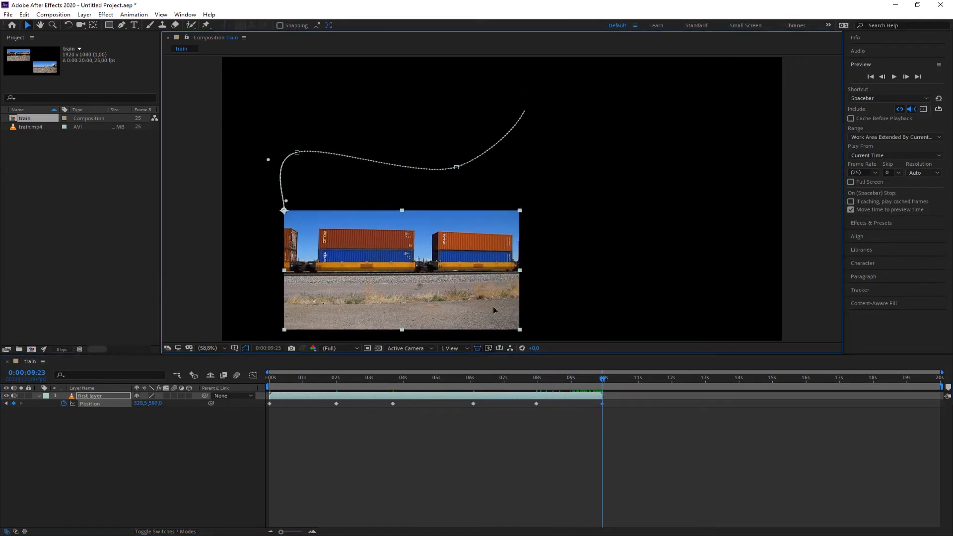
pyautogui.moveTo(492, 305); pyautogui.dragTo(685, 306)
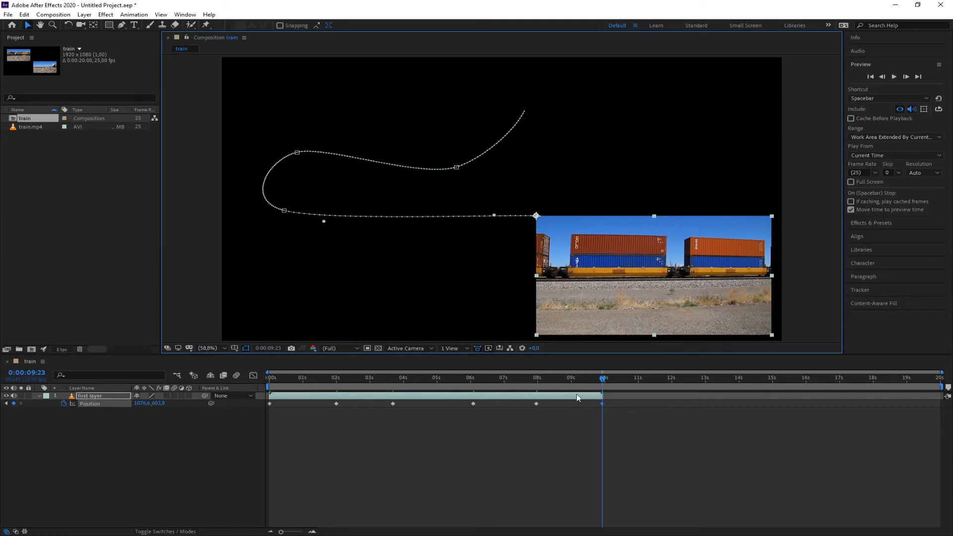
# - Scrub the motion from the beginning and add a Position keyframe at 0:00:04:24 using the layer's current position
pyautogui.moveTo(598, 379); pyautogui.dragTo(228, 409)
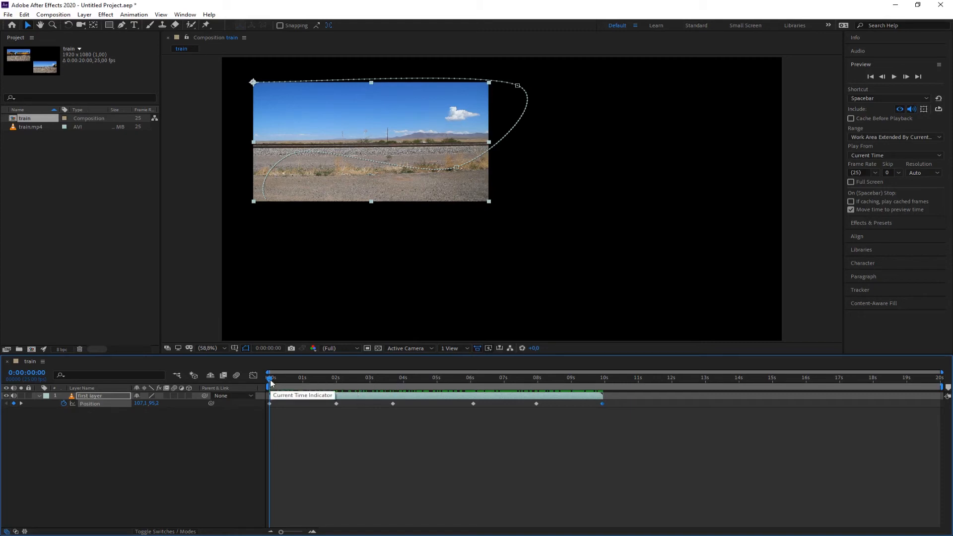
pyautogui.moveTo(272, 385); pyautogui.dragTo(430, 395)
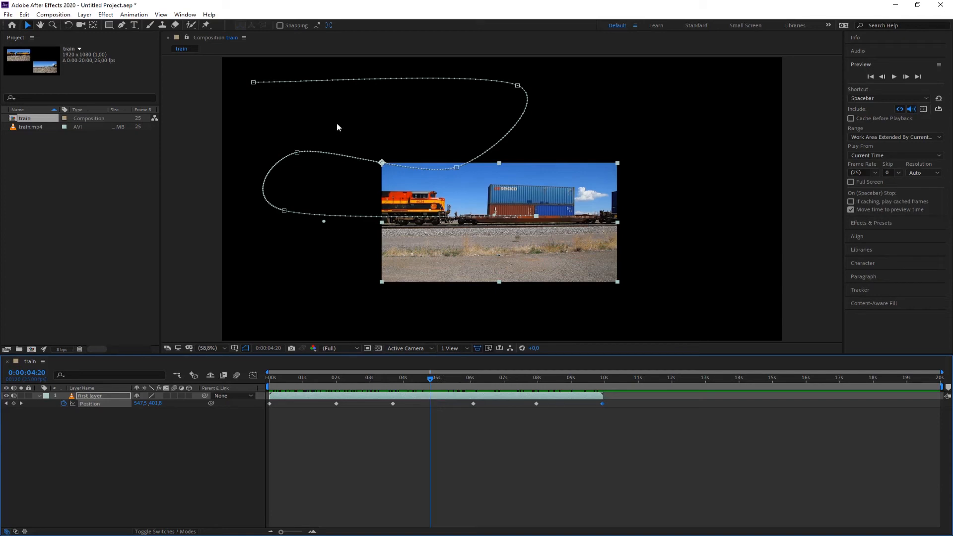
pyautogui.moveTo(429, 379)
pyautogui.mouseDown()
pyautogui.moveTo(400, 379)
pyautogui.moveTo(436, 379)
pyautogui.mouseUp()
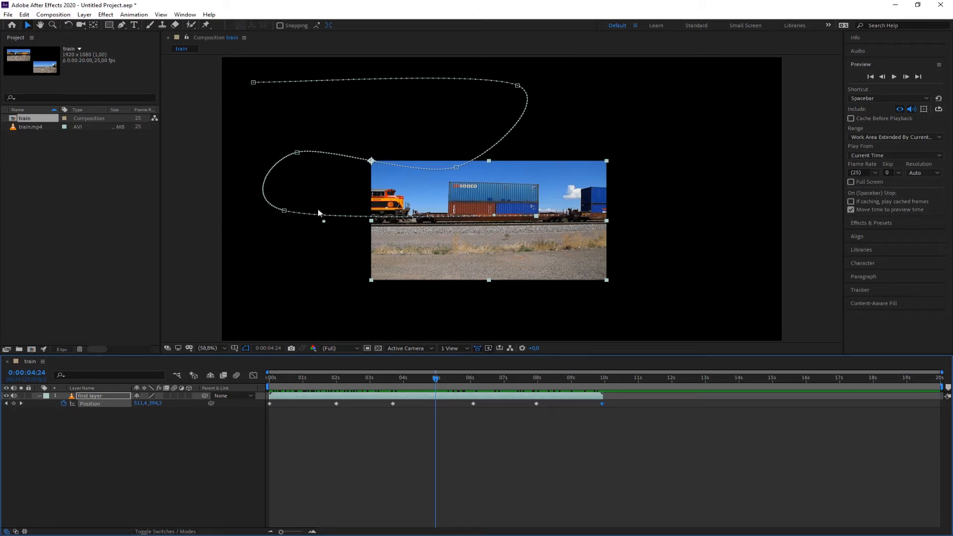
pyautogui.click(15, 404)
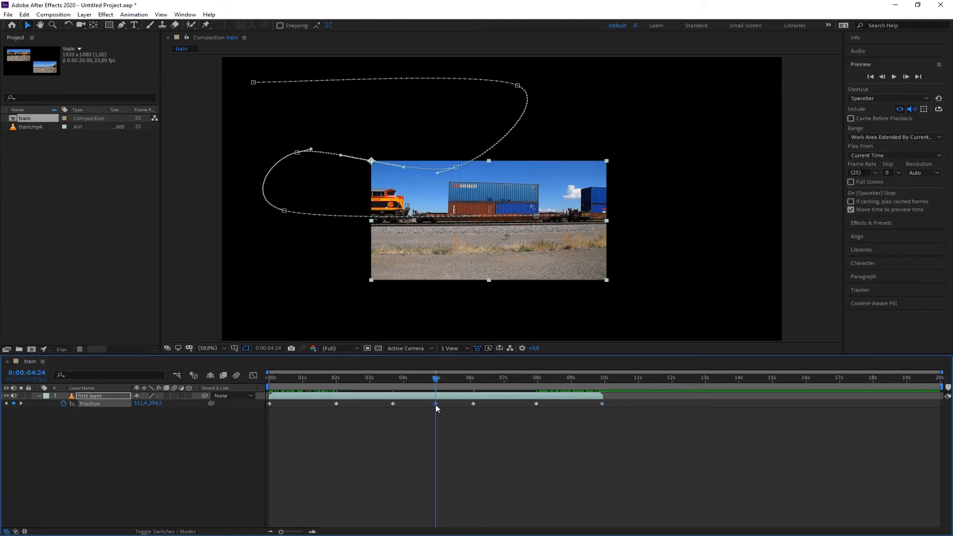
# - Shift the Position keyframe at 0:00:04:24 to 0:00:05:05 and the one after it to 0:00:06:03
pyautogui.moveTo(436, 379); pyautogui.dragTo(407, 383)
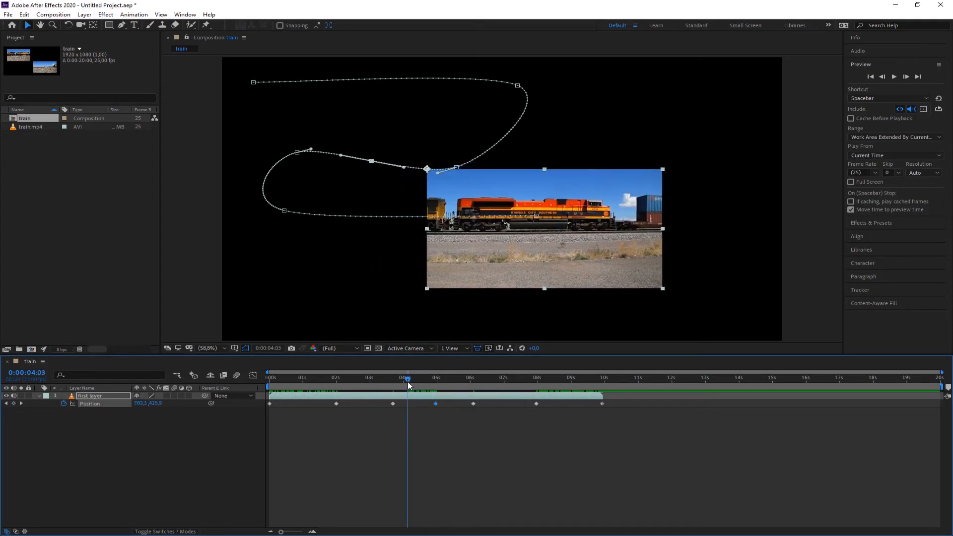
pyautogui.click(439, 426)
pyautogui.click(436, 403)
pyautogui.moveTo(436, 403); pyautogui.dragTo(476, 403)
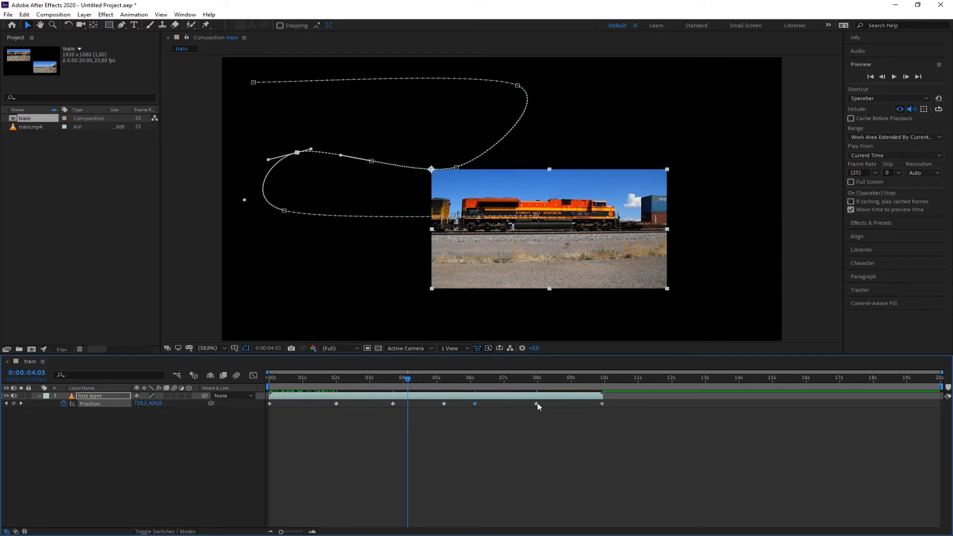
# - Step forward to the Position keyframe at 0:00:06:03 and back through the previous ones to 0:00:03:17
pyautogui.click(22, 404)
pyautogui.click(21, 404)
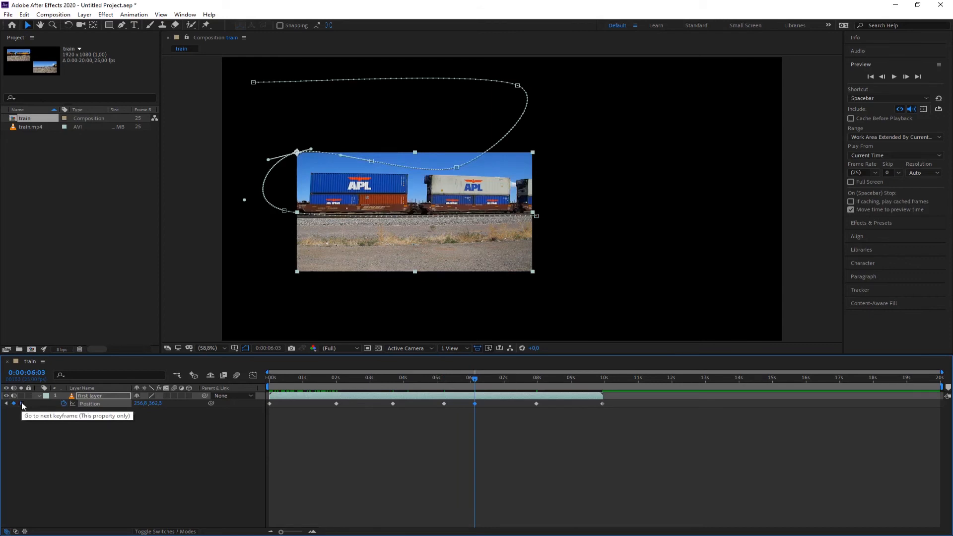
pyautogui.click(8, 403)
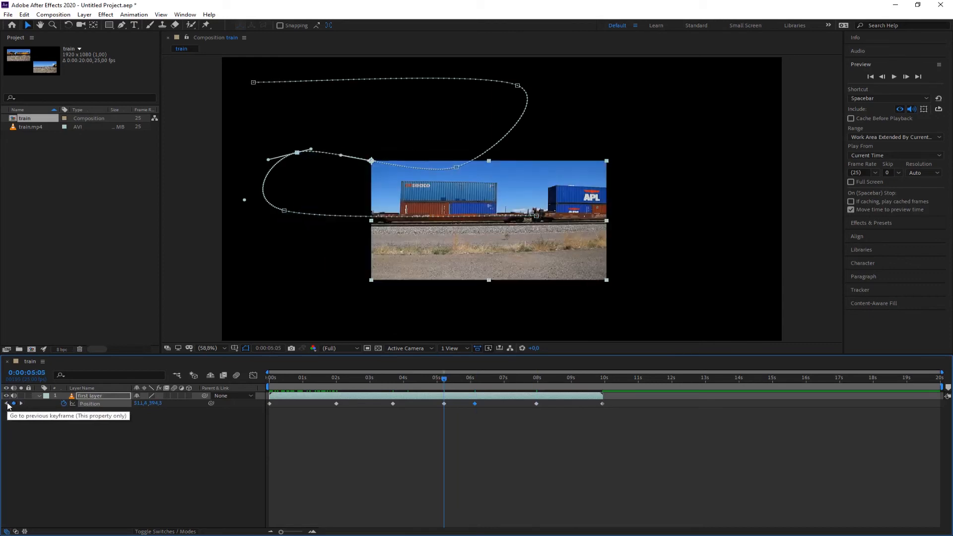
pyautogui.click(7, 404)
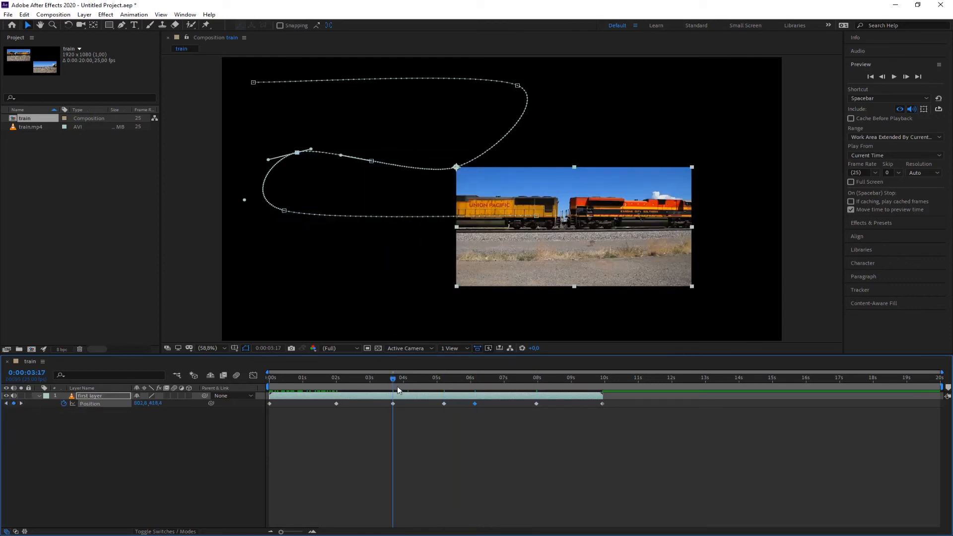
# - Scrub the current time by hand around the 0:00:03:17 keyframe and on to the keyframe at 0:00:05:05
pyautogui.moveTo(395, 381)
pyautogui.mouseDown()
pyautogui.moveTo(404, 383)
pyautogui.moveTo(396, 383)
pyautogui.moveTo(395, 410)
pyautogui.moveTo(400, 382)
pyautogui.mouseUp()
pyautogui.moveTo(393, 381)
pyautogui.mouseDown()
pyautogui.moveTo(337, 381)
pyautogui.moveTo(390, 383)
pyautogui.mouseUp()
pyautogui.click(391, 380)
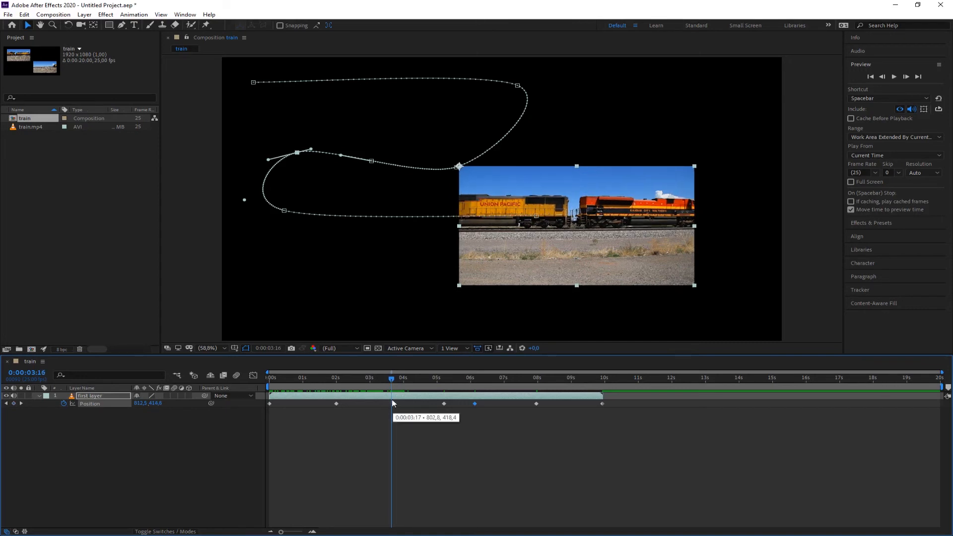
pyautogui.moveTo(393, 404)
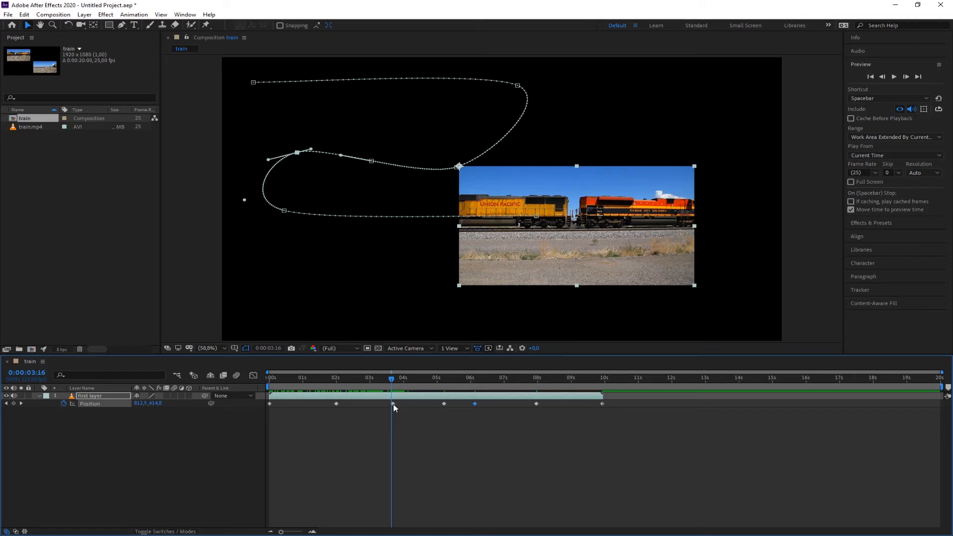
pyautogui.moveTo(392, 381); pyautogui.dragTo(444, 382)
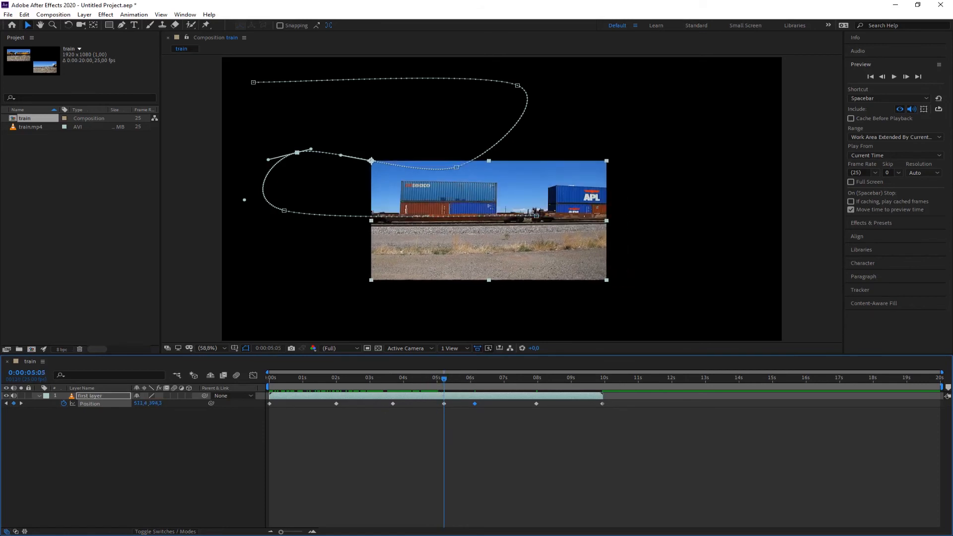
# - Compare keyframe stepping with manual scrubbing between the Position keyframes from 0:00:03:17 to 0:00:06:03, ending at 0:00:05:05
pyautogui.click(6, 403)
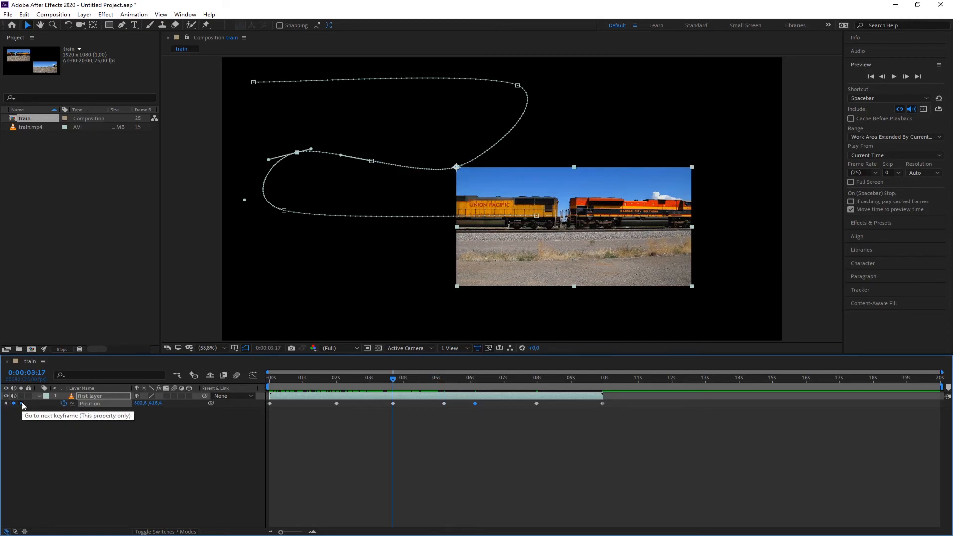
pyautogui.click(22, 405)
pyautogui.click(22, 405)
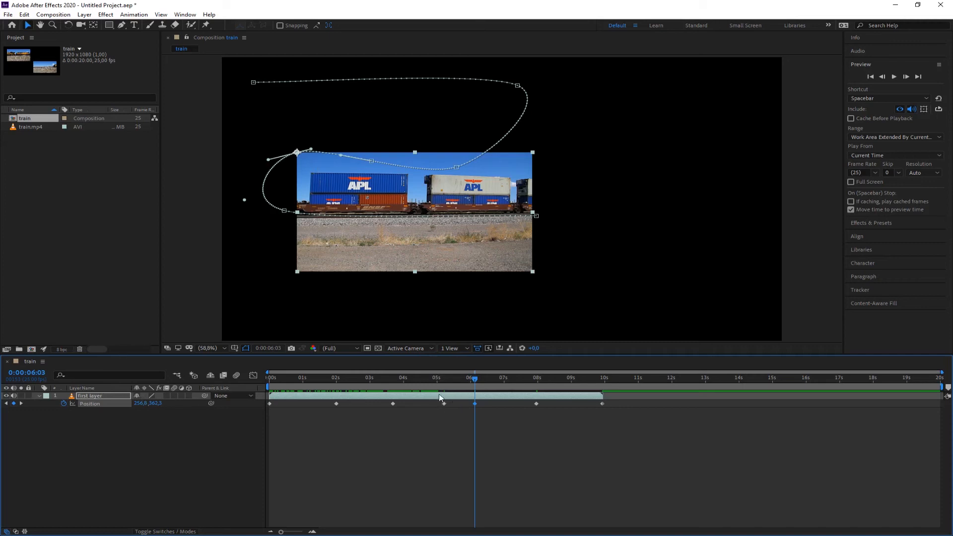
pyautogui.click(471, 380)
pyautogui.moveTo(471, 382); pyautogui.dragTo(448, 382)
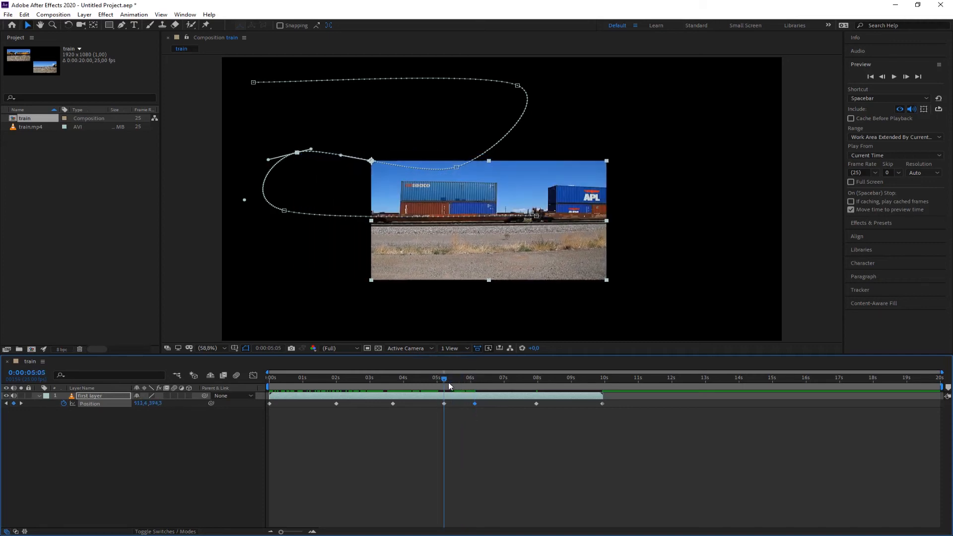
pyautogui.click(20, 403)
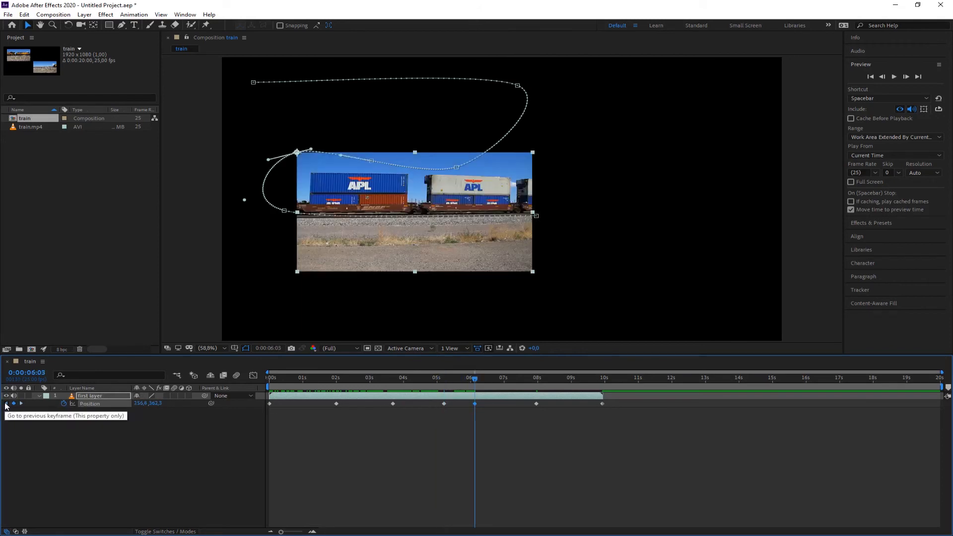
pyautogui.click(6, 403)
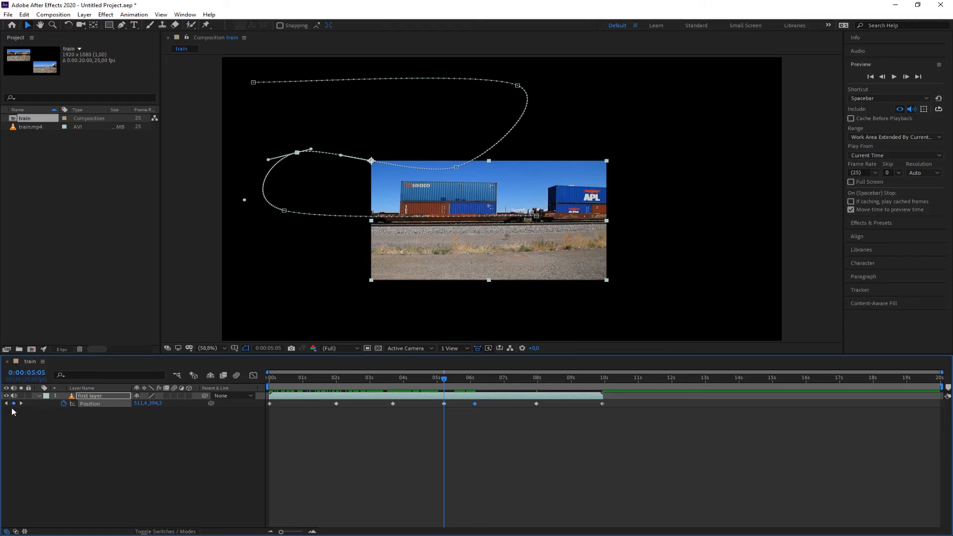
# - Move the current time to 0:00:04:09 and delete the Position keyframe at 0:00:05:05
pyautogui.click(495, 418)
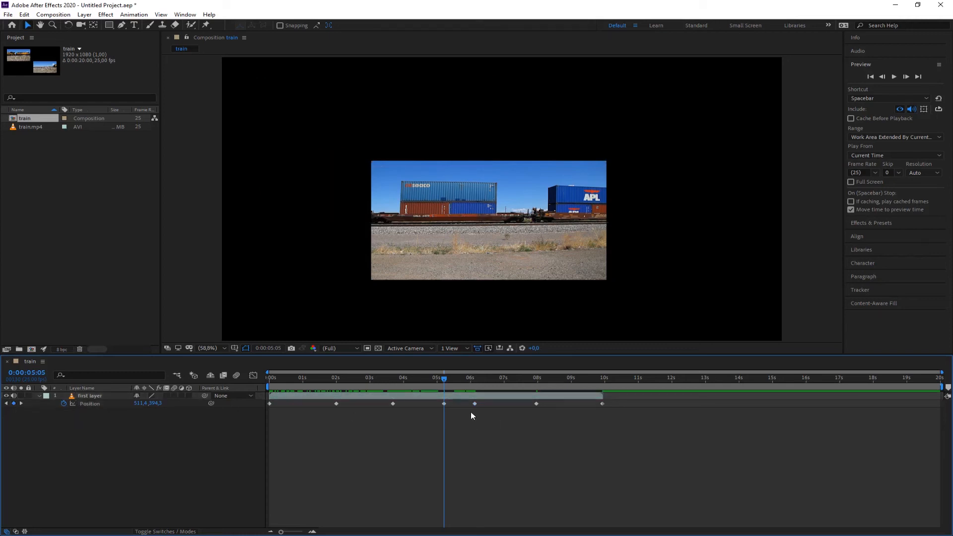
pyautogui.click(444, 404)
pyautogui.moveTo(445, 378); pyautogui.dragTo(415, 378)
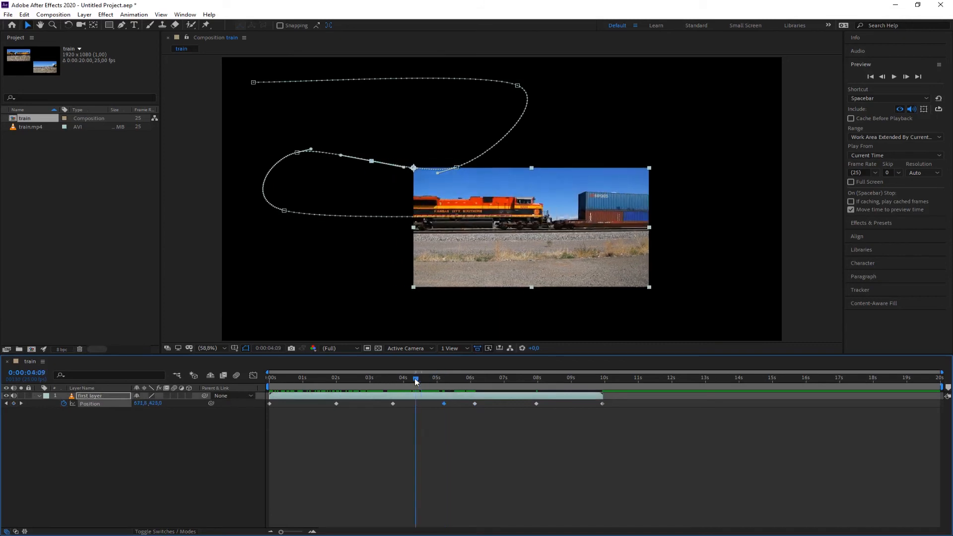
pyautogui.click(463, 417)
pyautogui.click(444, 404)
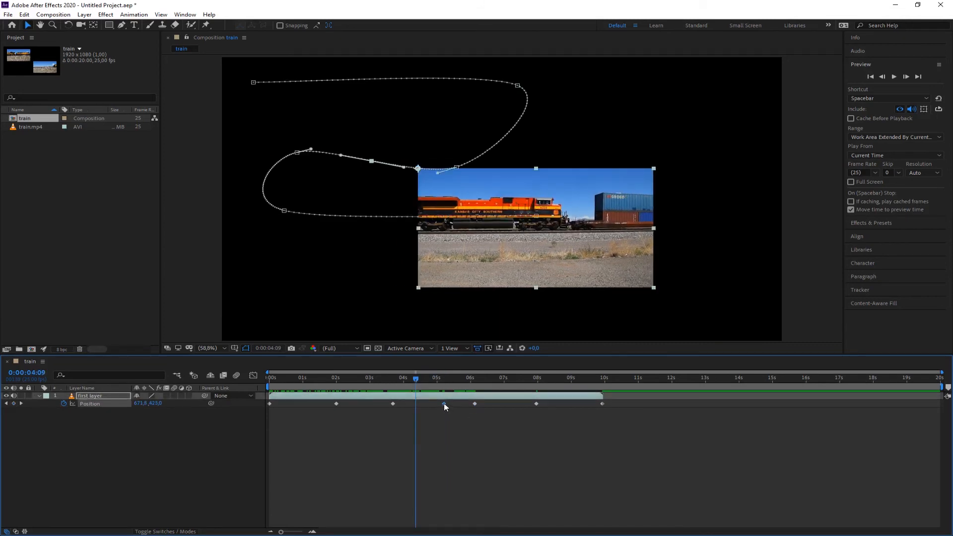
pyautogui.press('Delete')
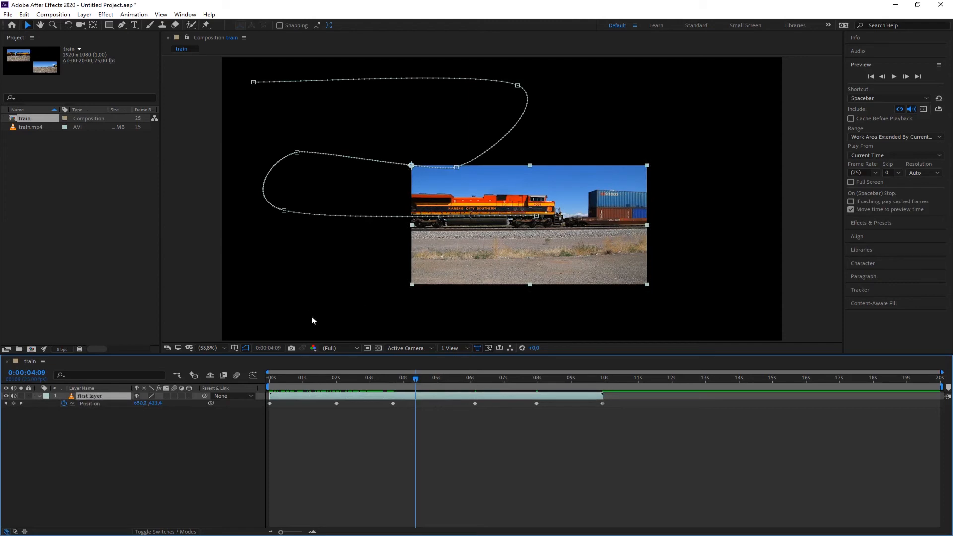
# - Move the Position keyframe at 0:00:03:17 slightly earlier and the one at 0:00:06:03 to 0:00:05:09, with the current time on it
pyautogui.click(393, 403)
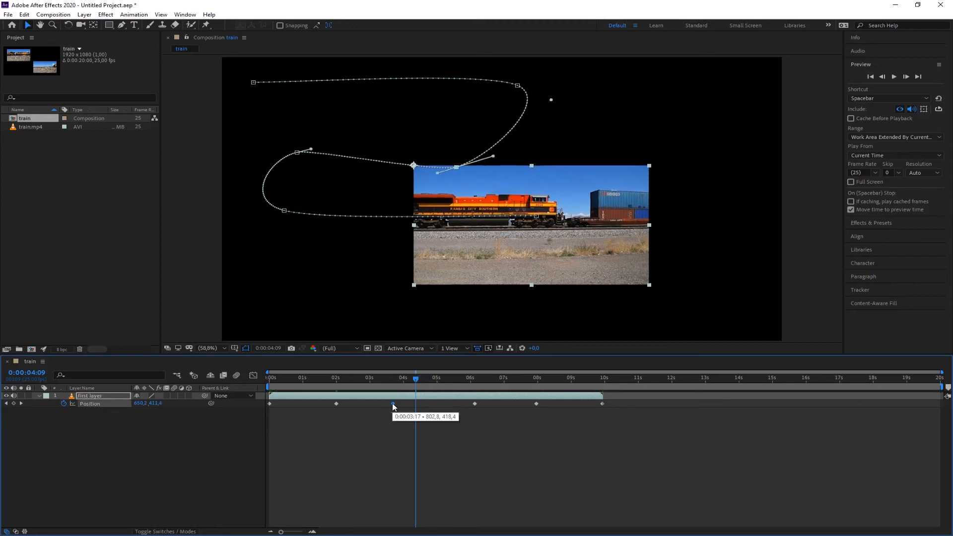
pyautogui.moveTo(475, 403); pyautogui.dragTo(466, 404)
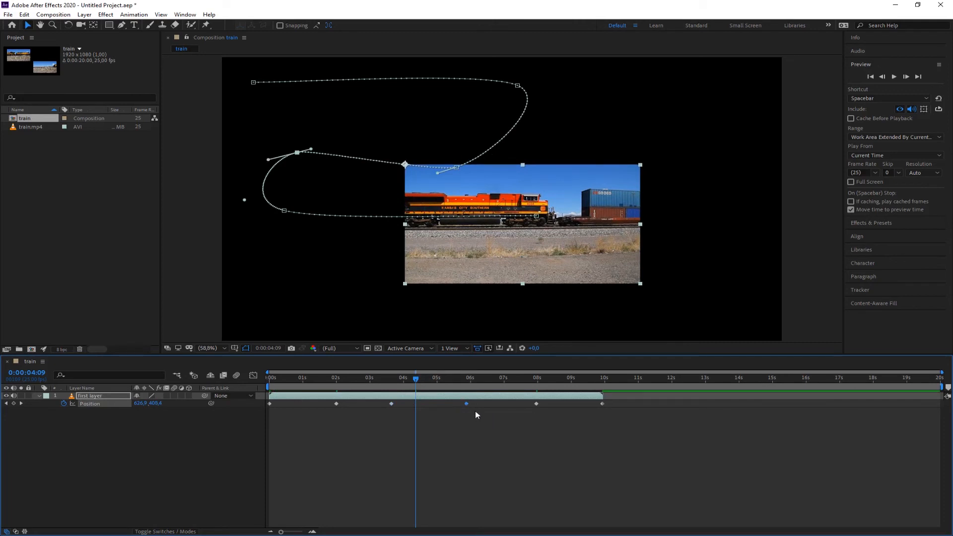
pyautogui.moveTo(469, 403); pyautogui.dragTo(448, 403)
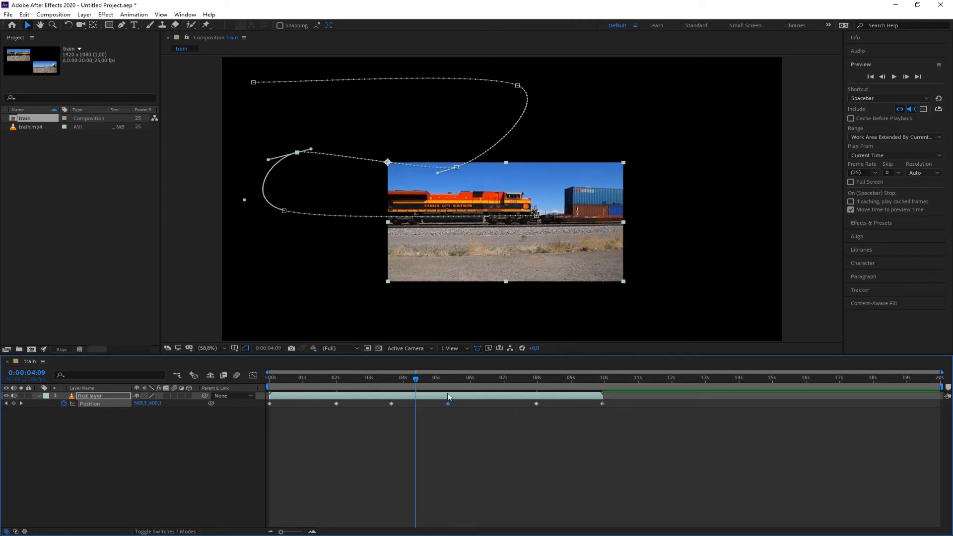
pyautogui.click(20, 403)
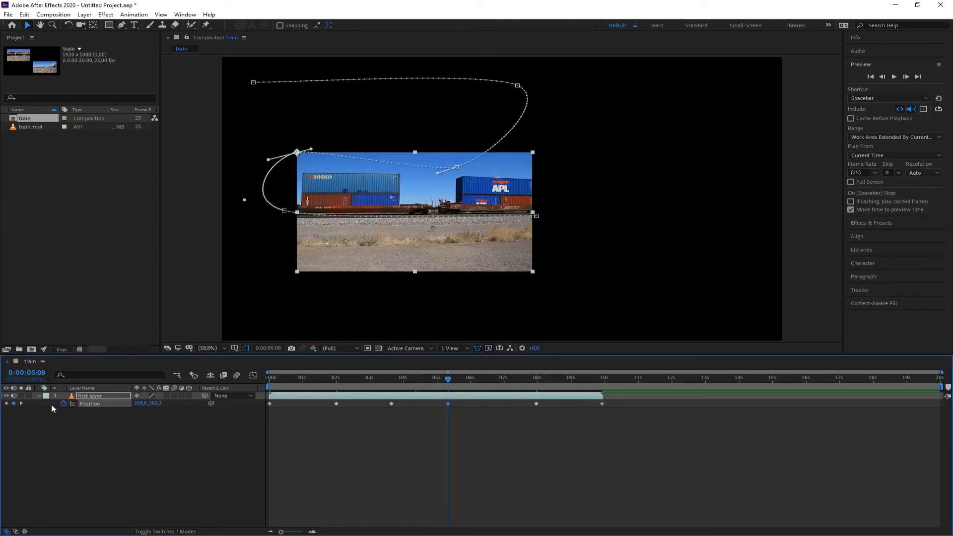
# - Copy the Position keyframe at 0:00:05:09 and paste it at 0:00:06:15
pyautogui.click(452, 404)
pyautogui.click(445, 405)
pyautogui.moveTo(449, 380); pyautogui.dragTo(491, 381)
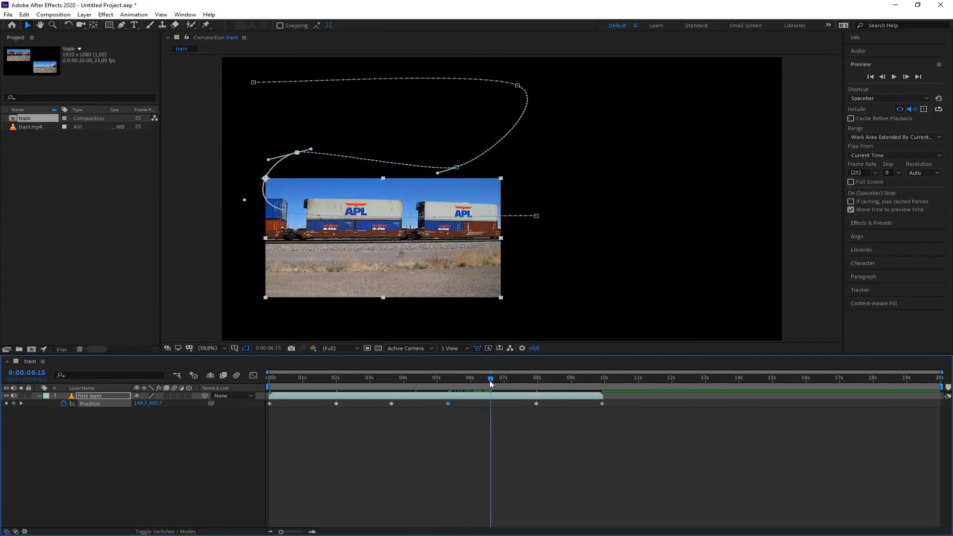
pyautogui.hotkey('ctrl', 'v')
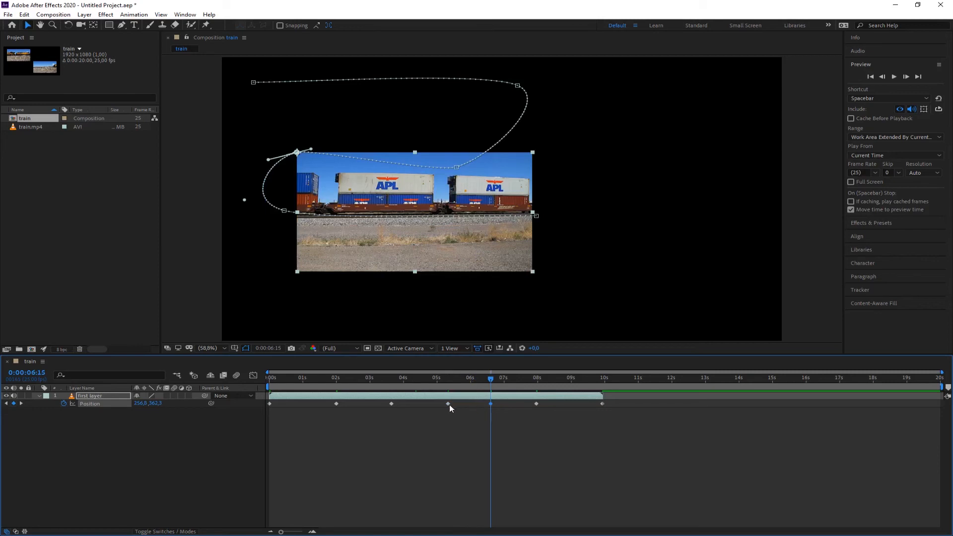
# - Scrub back from the pasted Position keyframe, then step forward to it at 0:00:06:15 and remove it
pyautogui.moveTo(490, 381)
pyautogui.mouseDown()
pyautogui.moveTo(419, 380)
pyautogui.moveTo(511, 381)
pyautogui.moveTo(444, 392)
pyautogui.moveTo(482, 393)
pyautogui.mouseUp()
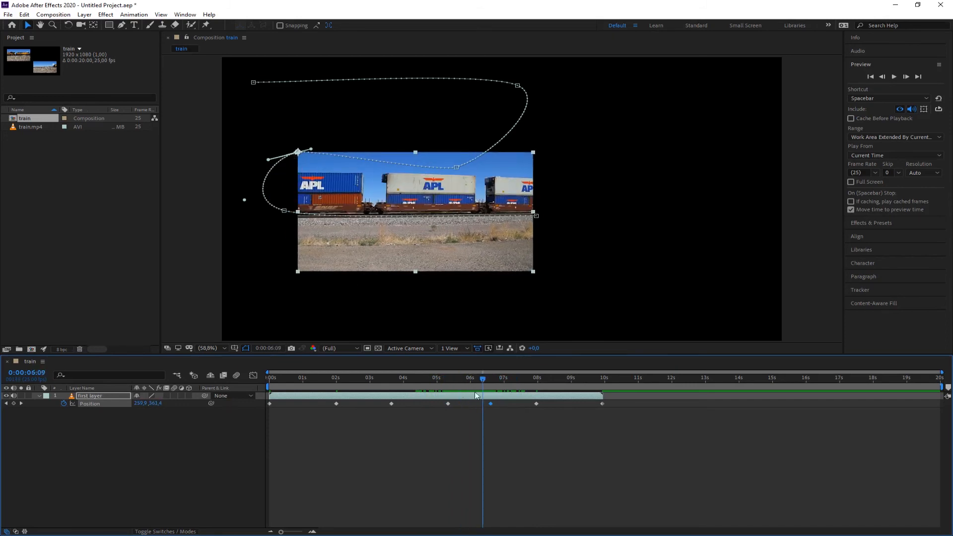
pyautogui.moveTo(480, 382); pyautogui.dragTo(435, 385)
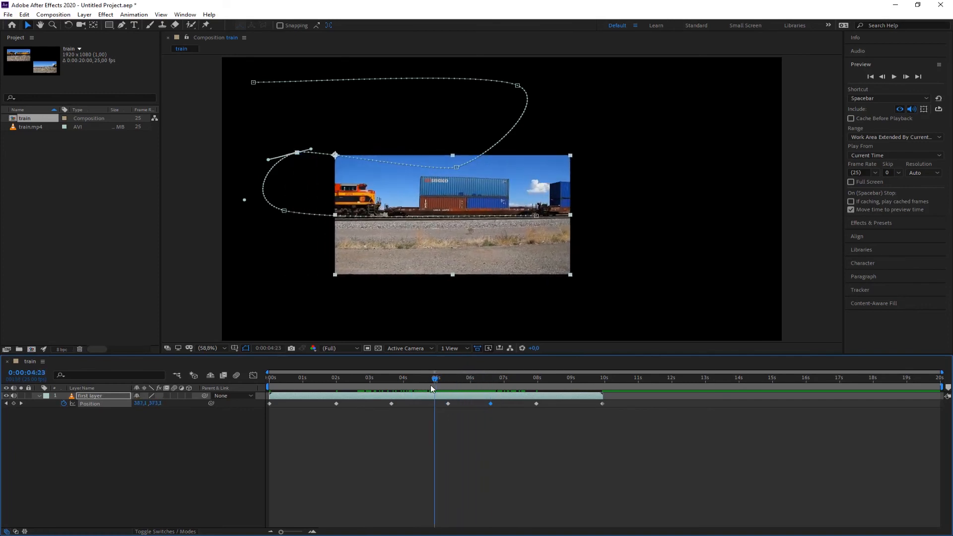
pyautogui.click(498, 412)
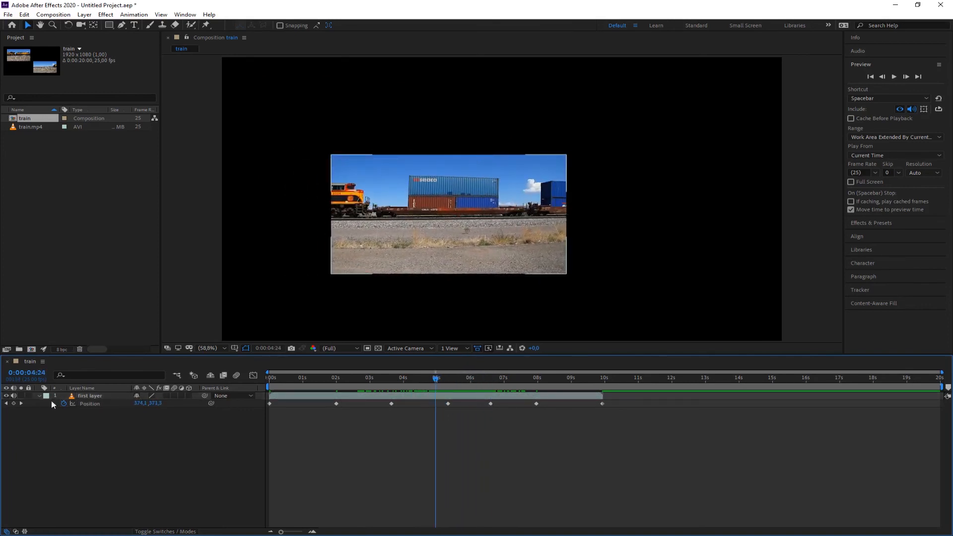
pyautogui.click(22, 403)
pyautogui.click(22, 403)
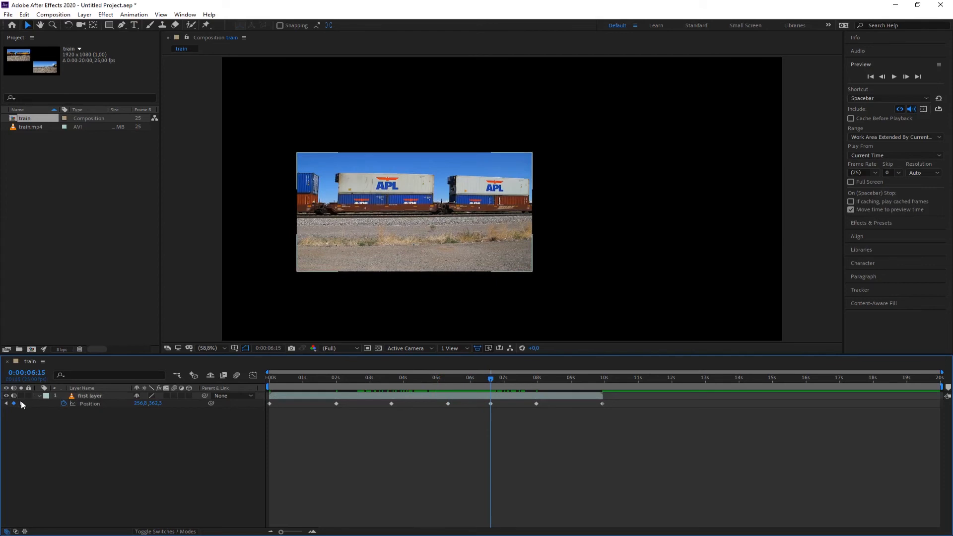
pyautogui.click(14, 403)
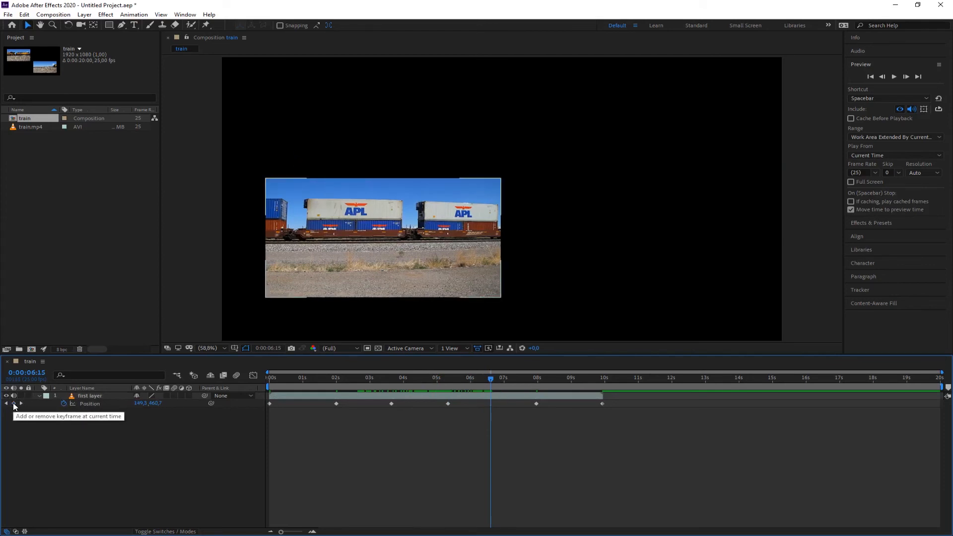
# - Scrub the current time to 0:00:08:06 and back to the composition's start to review the position animation
pyautogui.moveTo(486, 385); pyautogui.dragTo(545, 385)
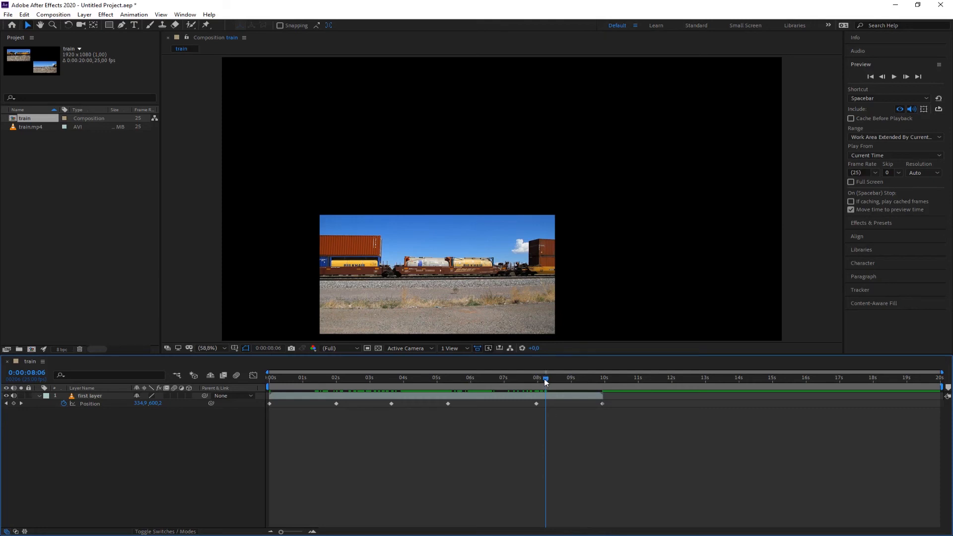
pyautogui.moveTo(546, 378); pyautogui.dragTo(412, 386)
pyautogui.moveTo(356, 395); pyautogui.dragTo(268, 392)
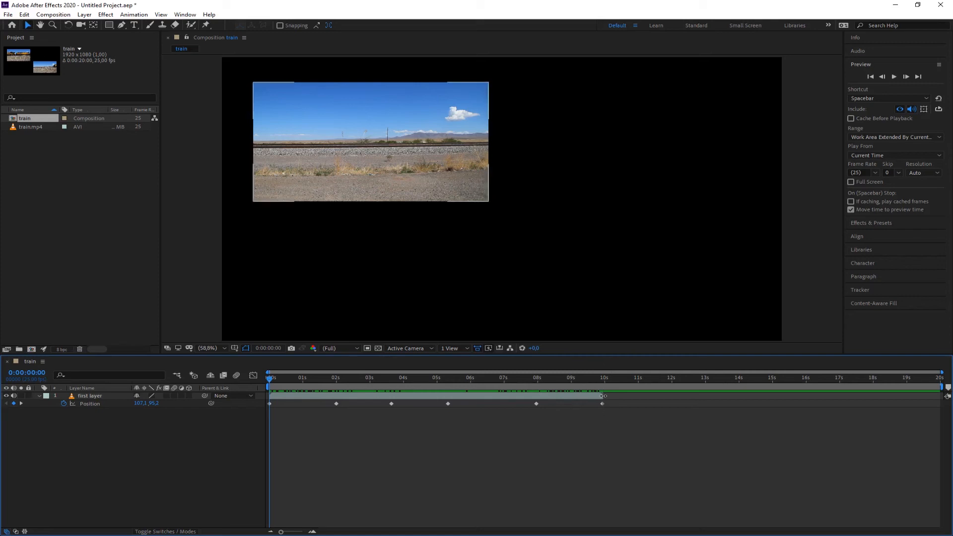
pyautogui.moveTo(603, 395); pyautogui.dragTo(597, 389)
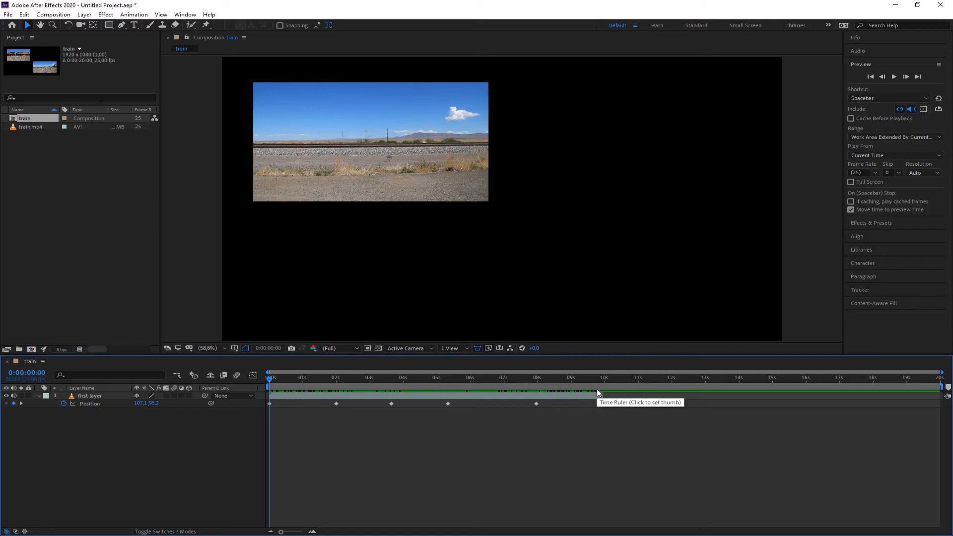
# - Save the project as Untitled Project.aep in the documents folder
pyautogui.click(9, 15)
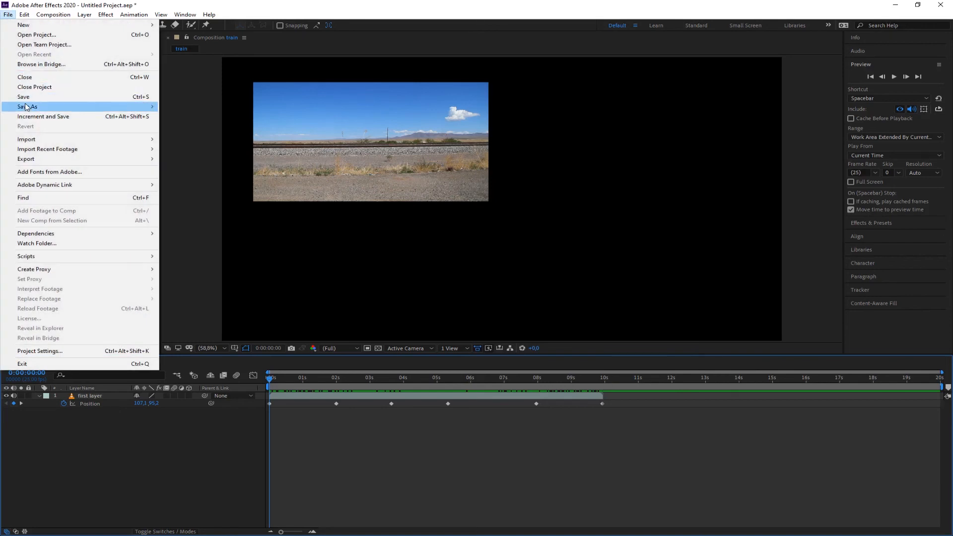
pyautogui.moveTo(28, 110)
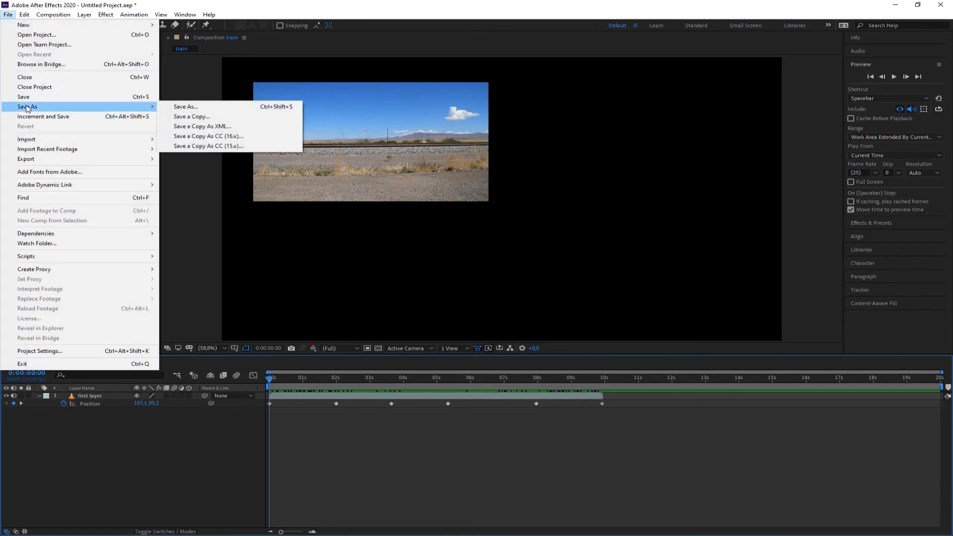
pyautogui.click(178, 107)
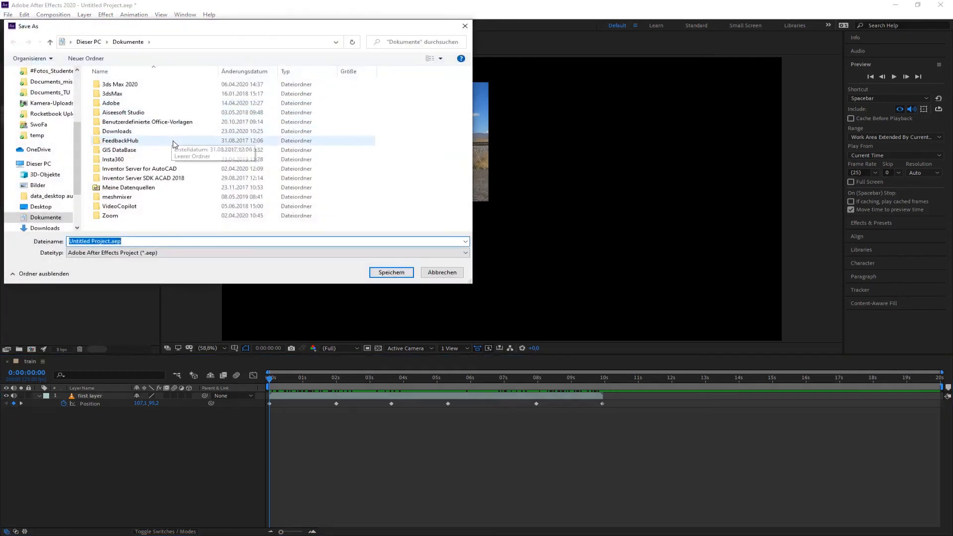
pyautogui.click(391, 273)
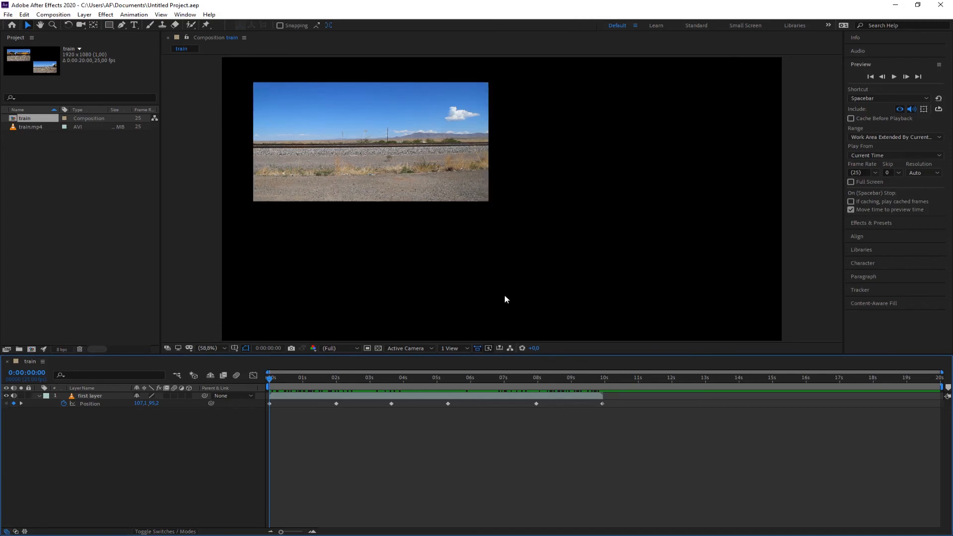
# - Try ending the work area at about 12 s and sliding it along the timeline, and restore its full length
pyautogui.click(369, 402)
pyautogui.moveTo(942, 387); pyautogui.dragTo(676, 385)
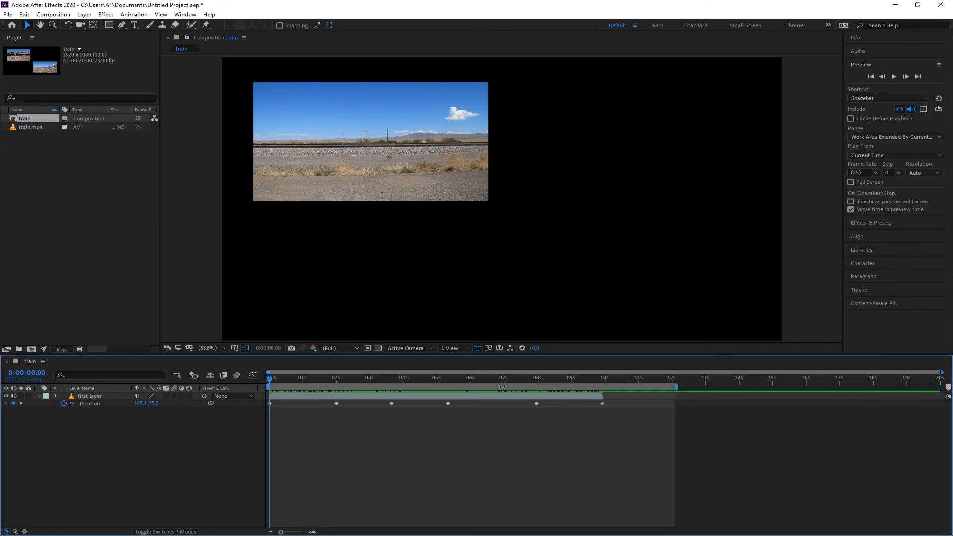
pyautogui.moveTo(346, 387); pyautogui.dragTo(389, 387)
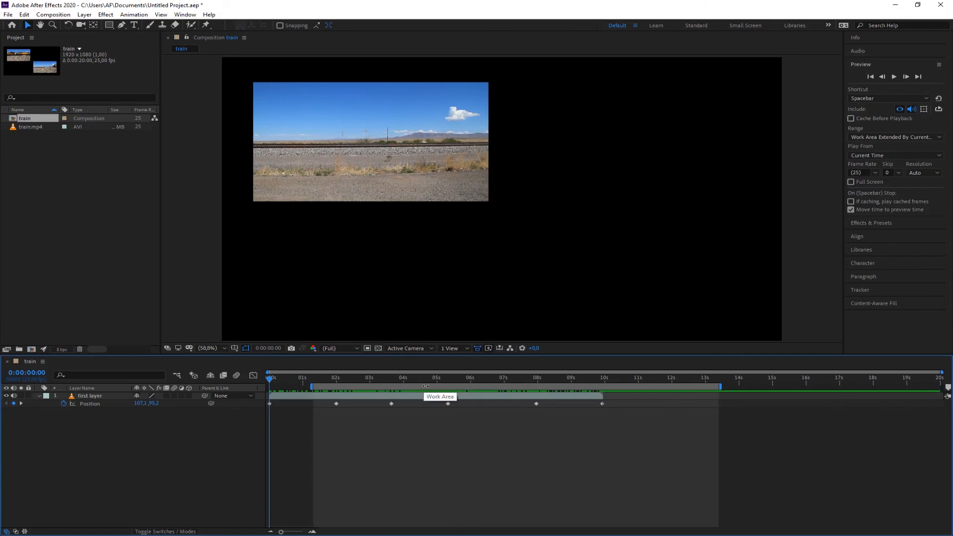
pyautogui.moveTo(425, 387)
pyautogui.mouseDown()
pyautogui.moveTo(442, 386)
pyautogui.moveTo(409, 386)
pyautogui.mouseUp()
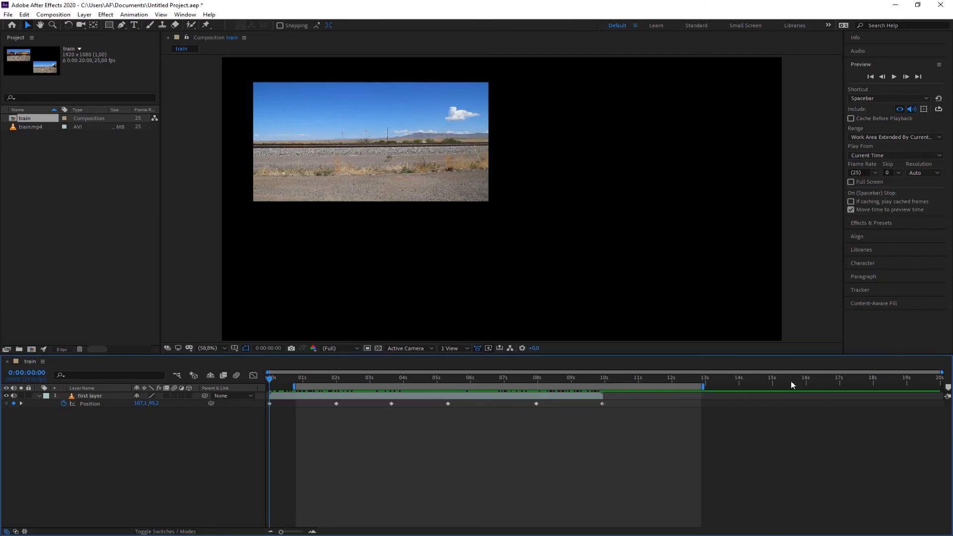
pyautogui.doubleClick(619, 388)
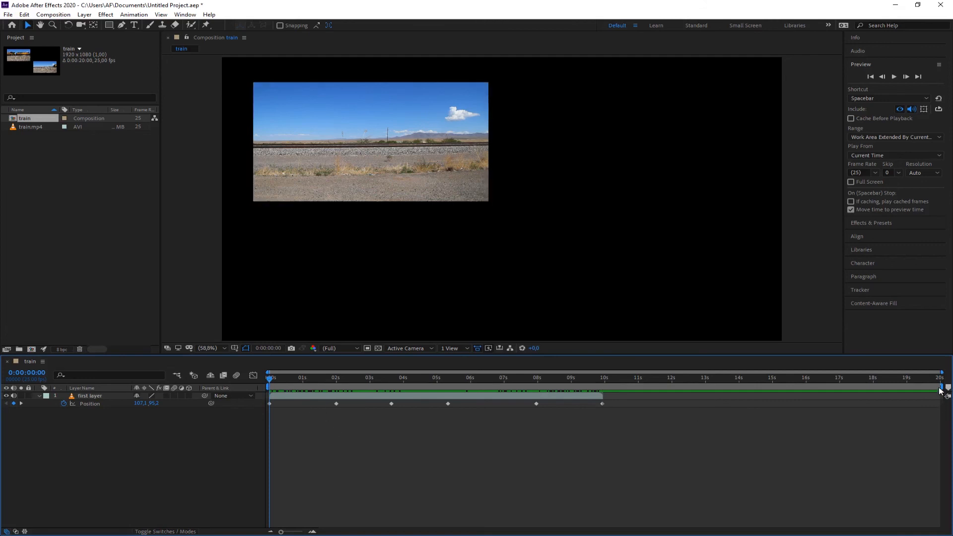
# - Shorten the work area to end at about 10 s, at the end of the first layer
pyautogui.moveTo(939, 391); pyautogui.dragTo(841, 392)
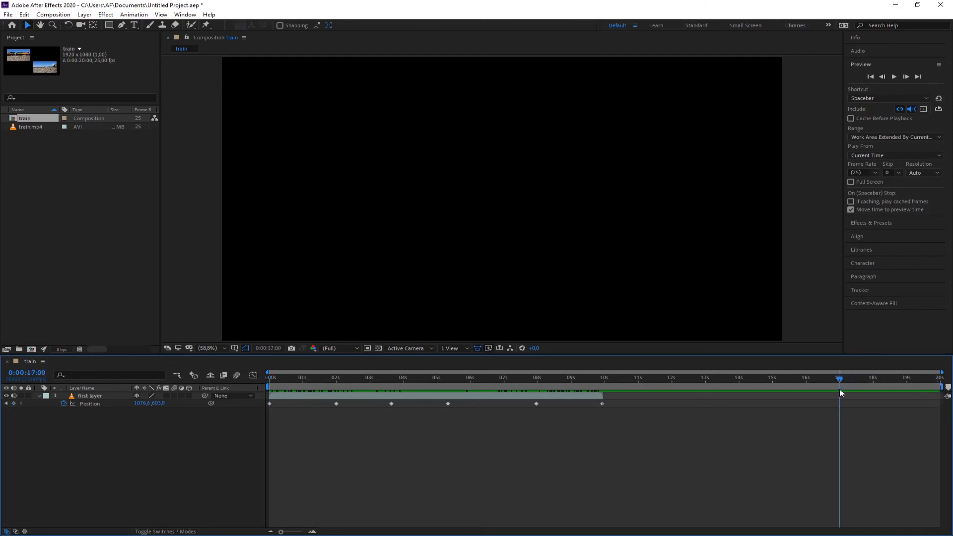
pyautogui.moveTo(942, 387); pyautogui.dragTo(605, 387)
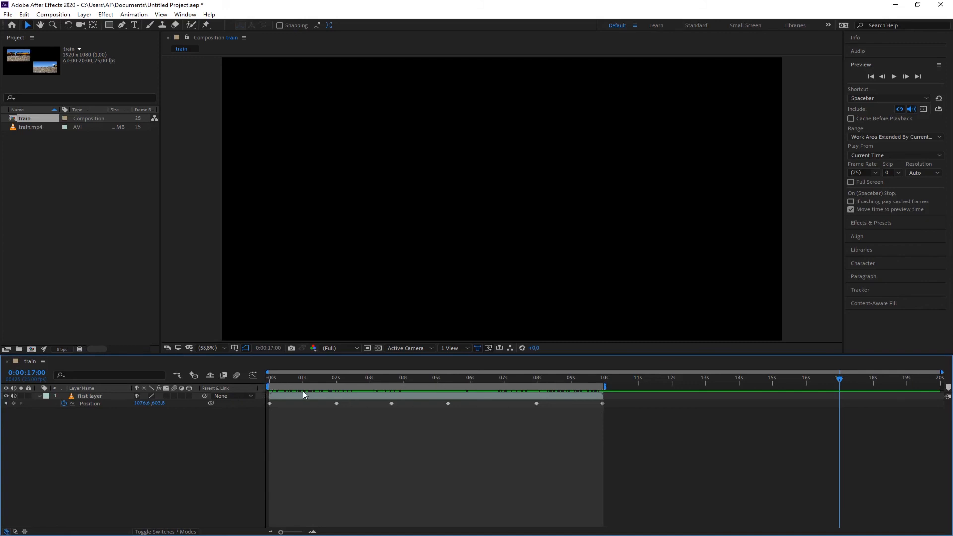
# - Export the train composition by adding it to the Adobe Media Encoder queue
pyautogui.click(9, 15)
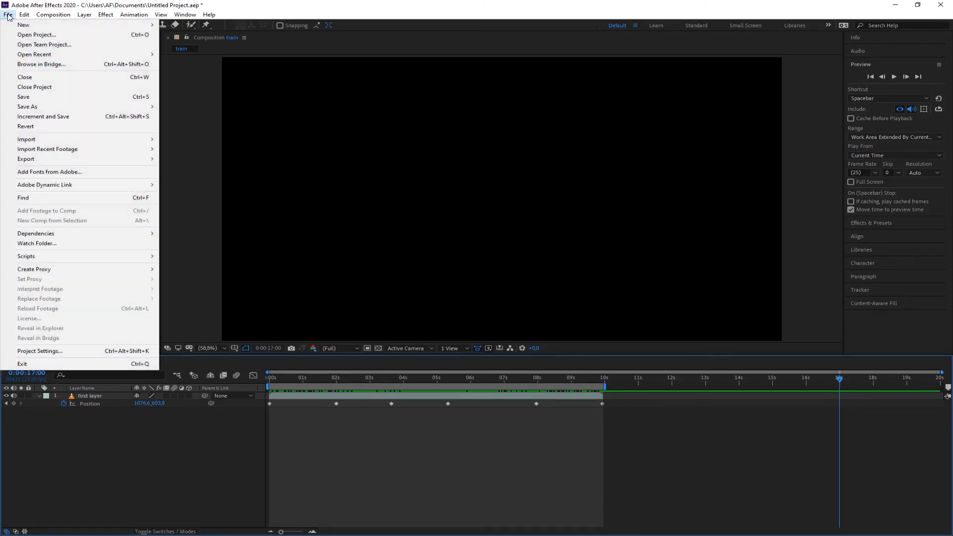
pyautogui.moveTo(29, 160)
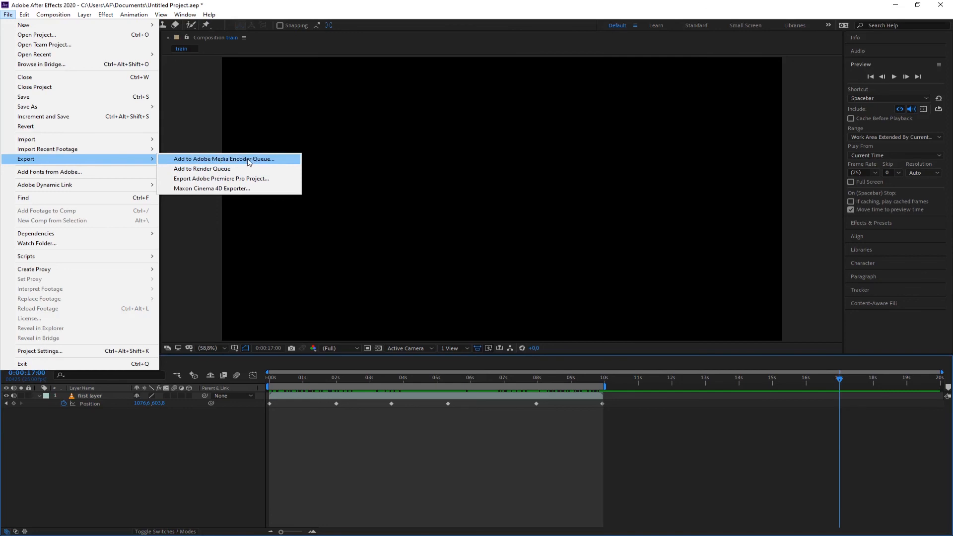
pyautogui.click(217, 160)
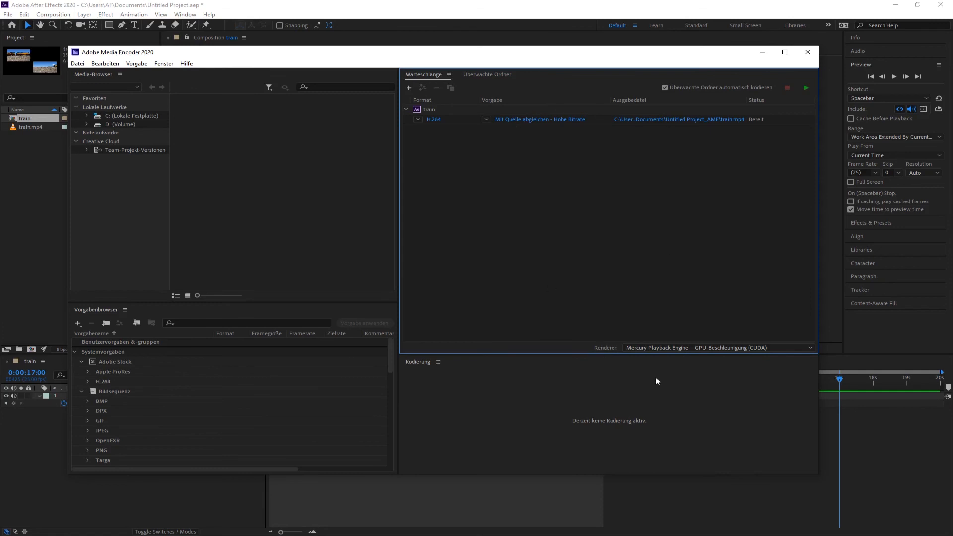
# - In Adobe Media Encoder, open the export settings of the train entry's H.264 output and reposition the dialog
pyautogui.click(432, 109)
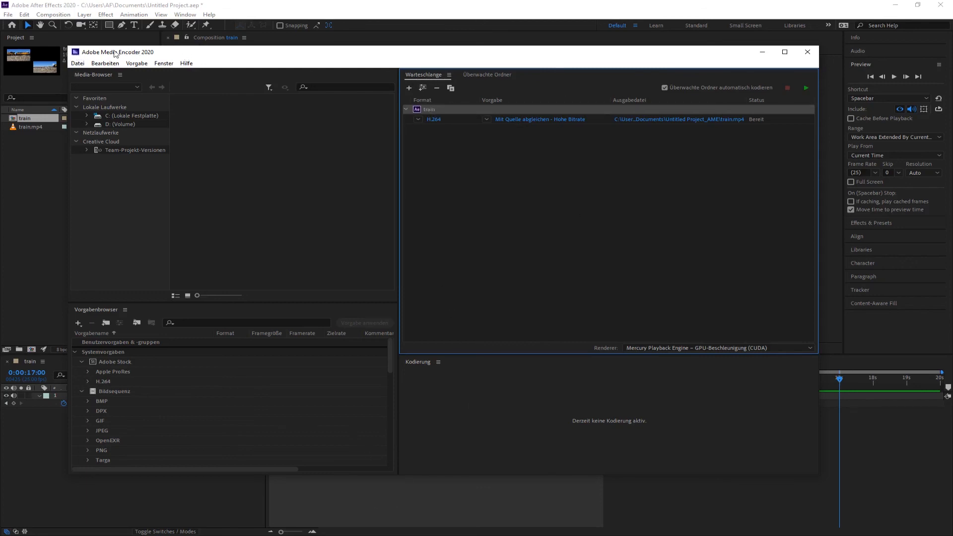
pyautogui.moveTo(514, 56)
pyautogui.mouseDown()
pyautogui.moveTo(498, 45)
pyautogui.moveTo(519, 53)
pyautogui.mouseUp()
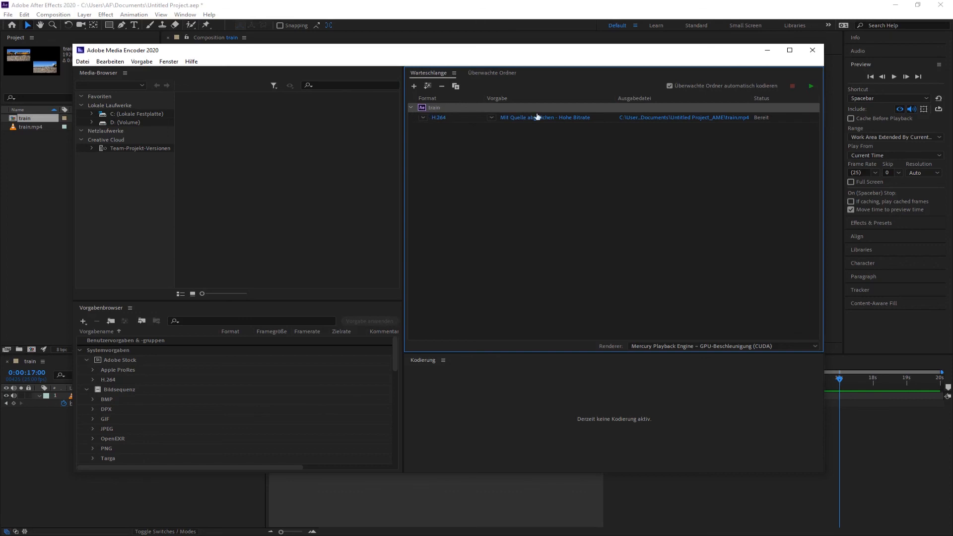
pyautogui.click(454, 119)
pyautogui.click(436, 117)
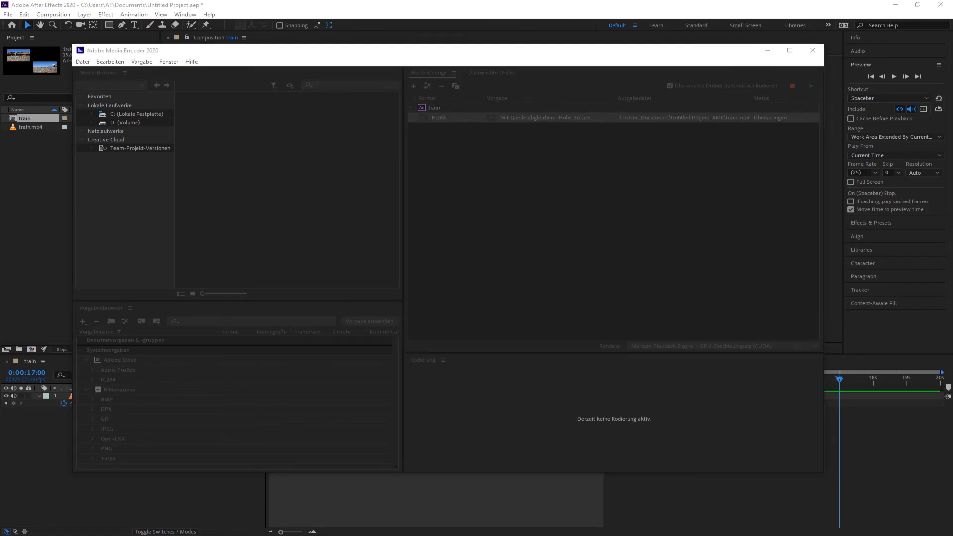
pyautogui.moveTo(0, 77); pyautogui.dragTo(455, 89)
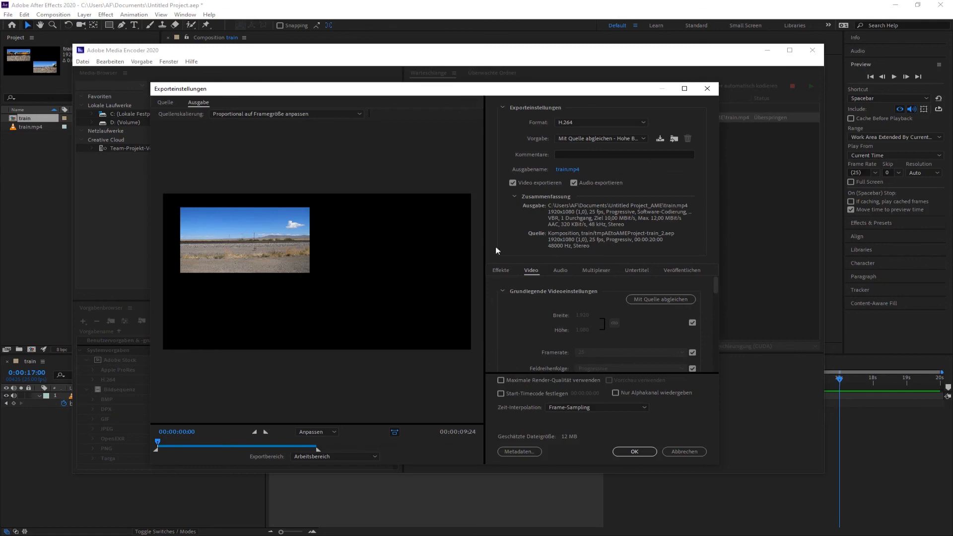
# - Keep the export format at H.264 and choose the YouTube 1080p Full-HD preset
pyautogui.moveTo(577, 93); pyautogui.dragTo(574, 100)
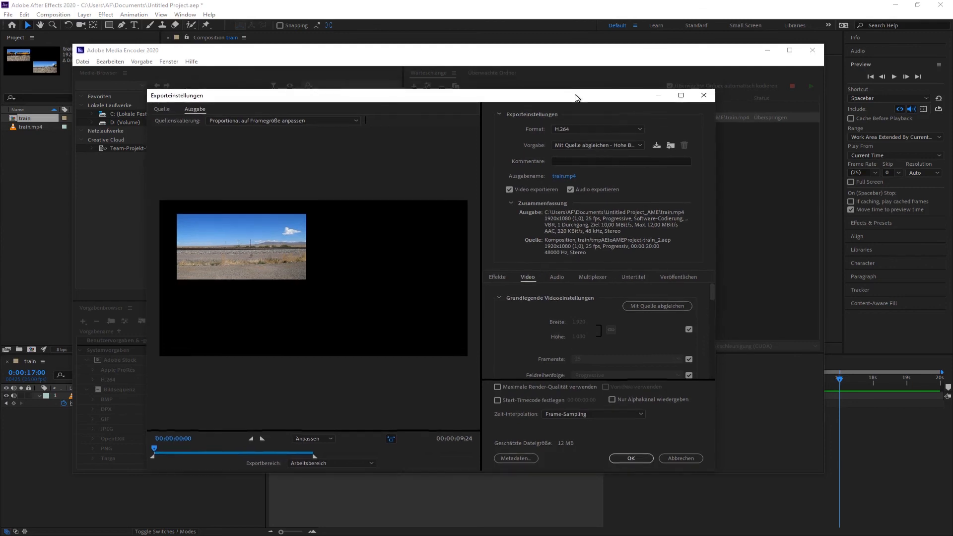
pyautogui.click(642, 129)
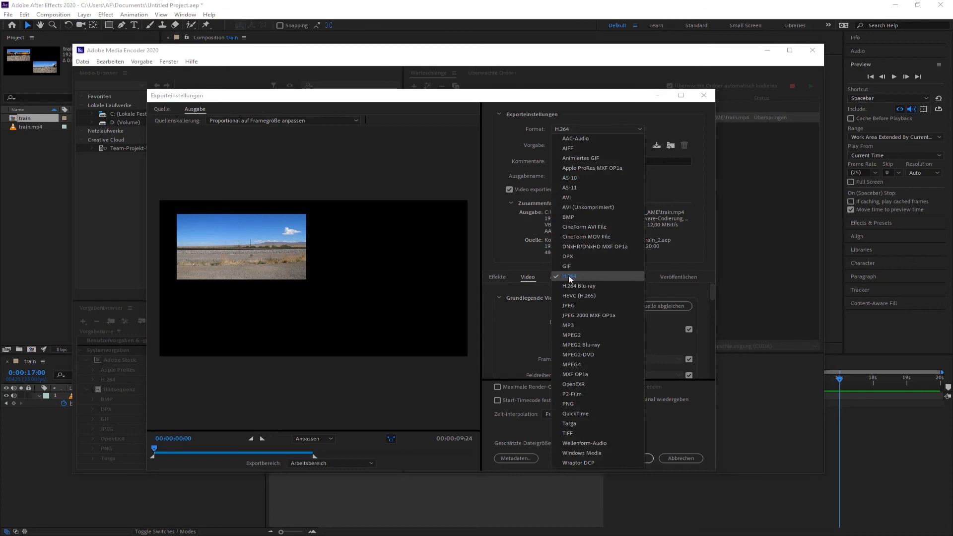
pyautogui.click(570, 280)
pyautogui.click(639, 144)
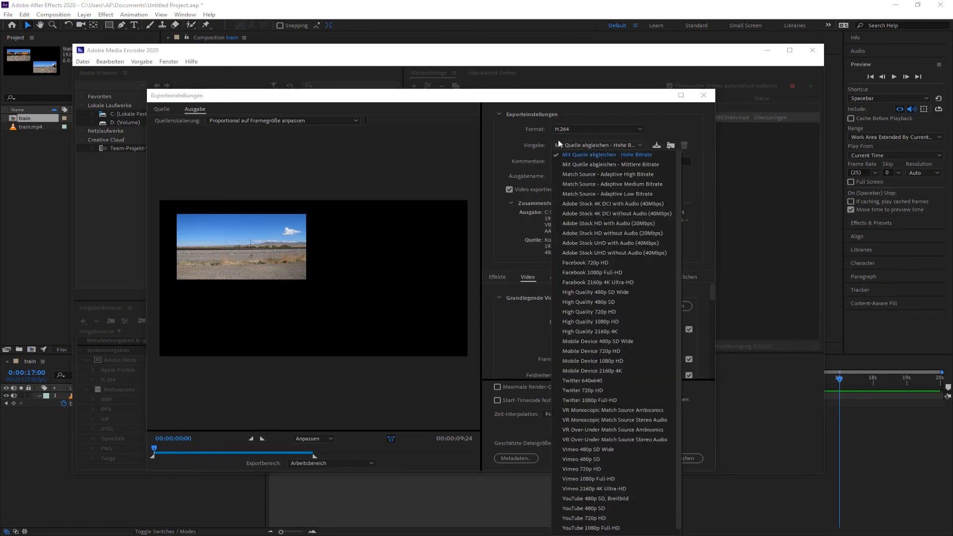
pyautogui.click(557, 146)
pyautogui.click(633, 143)
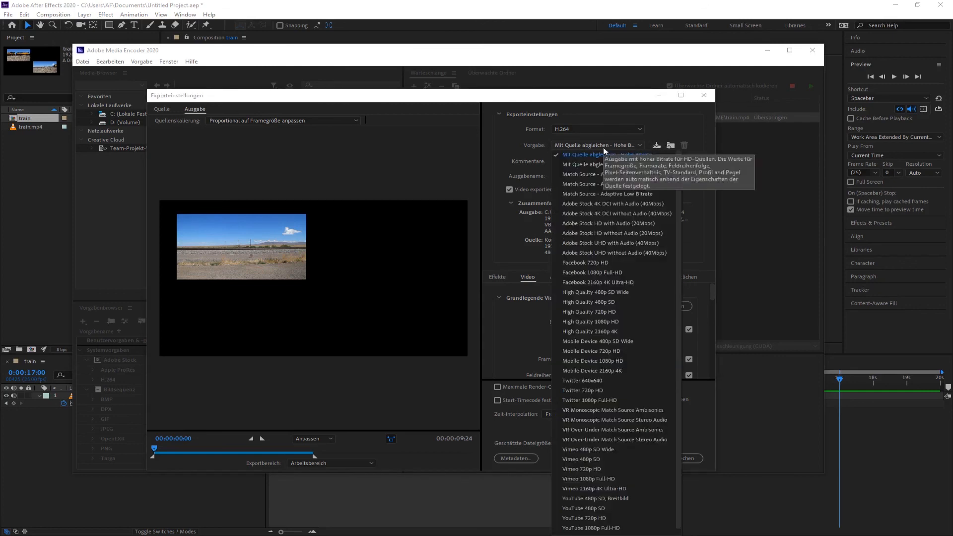
pyautogui.scroll(-1, 610, 361)
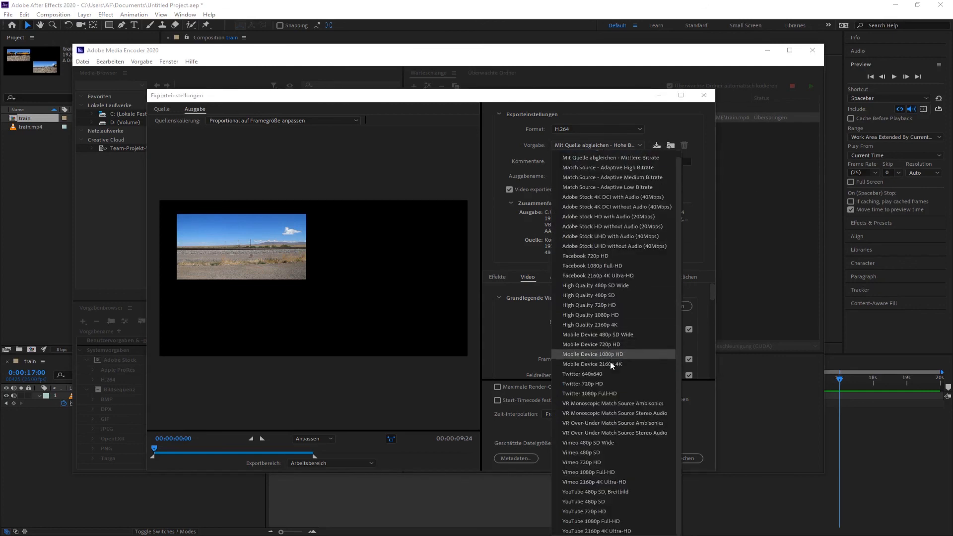
pyautogui.click(606, 521)
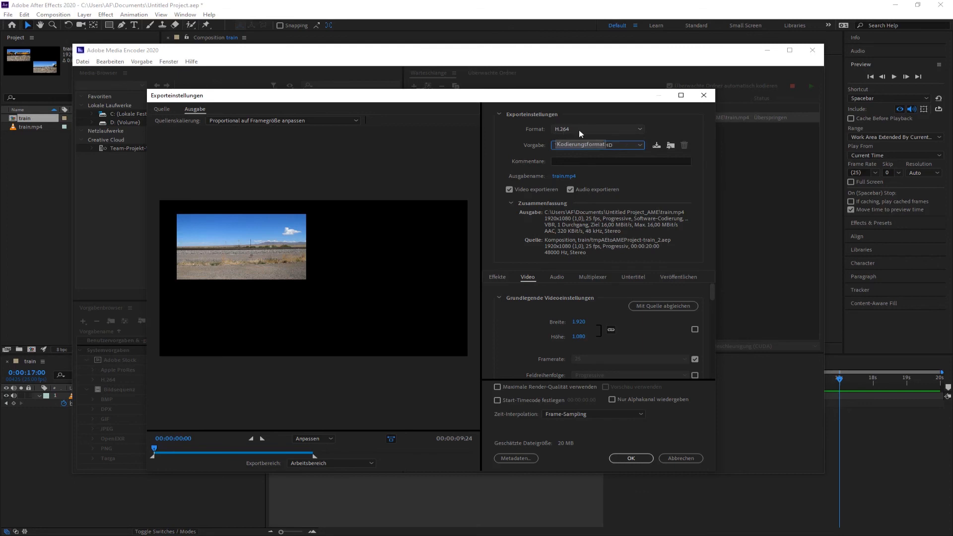
pyautogui.click(619, 145)
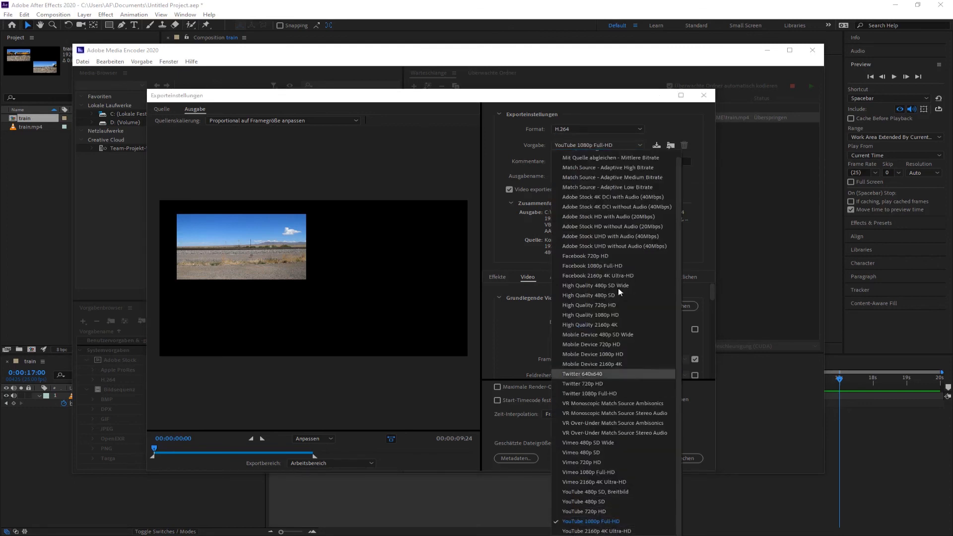
pyautogui.click(592, 115)
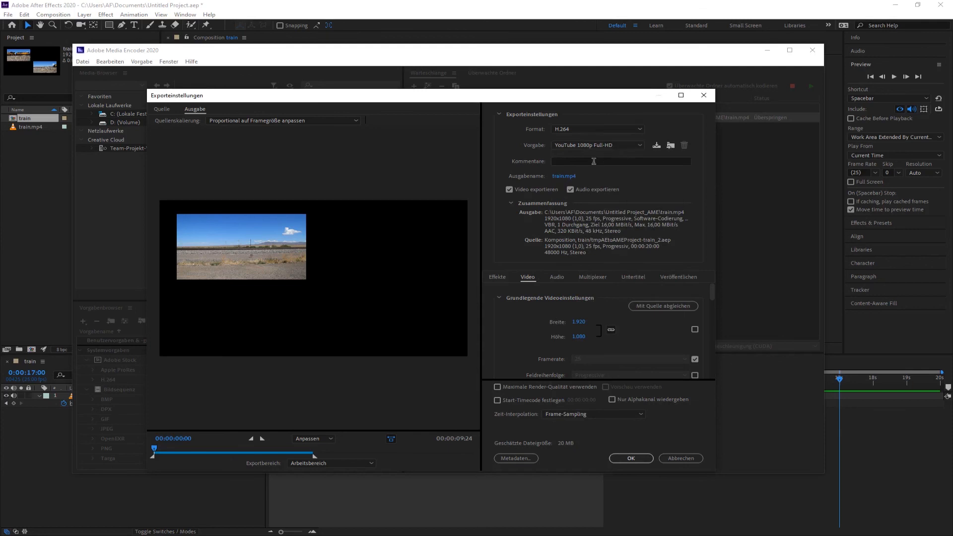
# - Name the output file export.mp4 in the Untitled Project_AME folder and accept the export settings
pyautogui.click(561, 176)
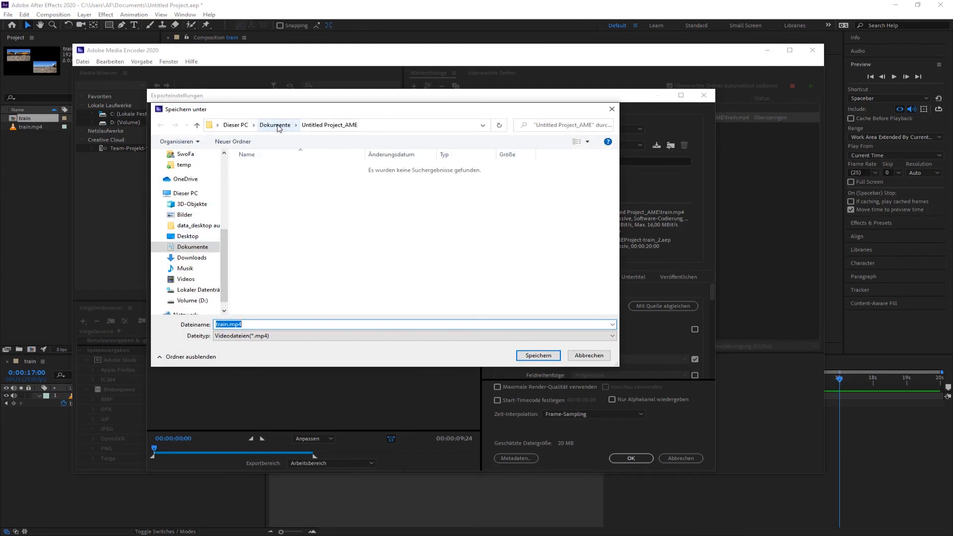
pyautogui.click(228, 324)
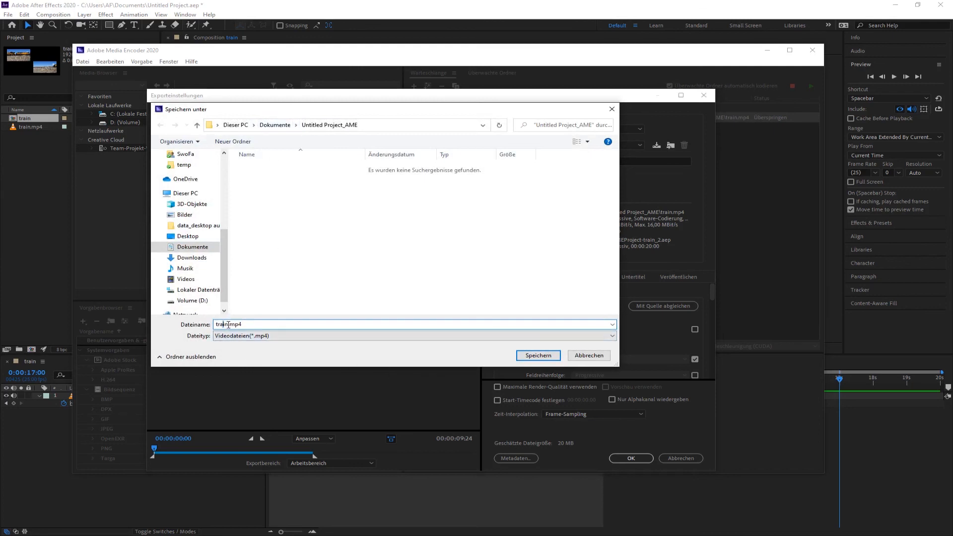
pyautogui.doubleClick(228, 324)
pyautogui.write('export')
pyautogui.click(540, 355)
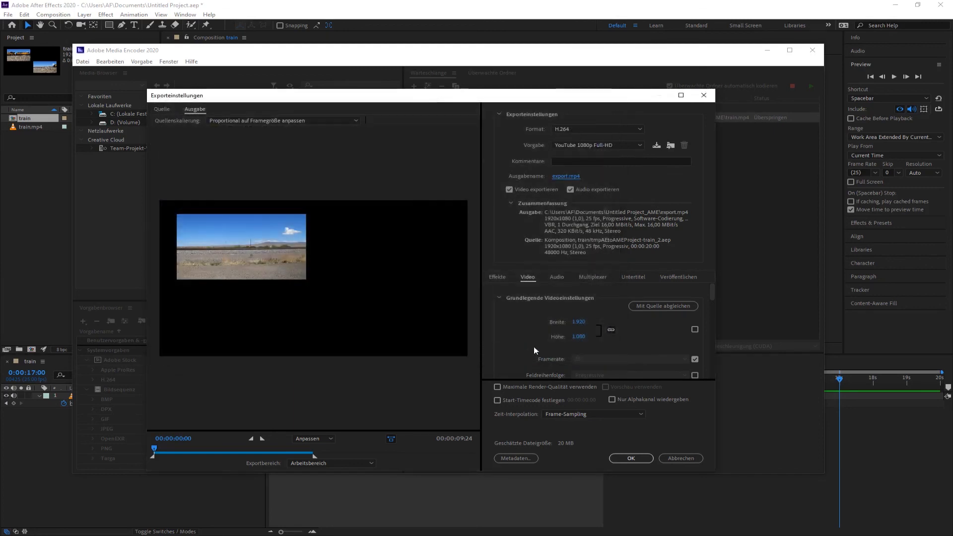
pyautogui.click(631, 458)
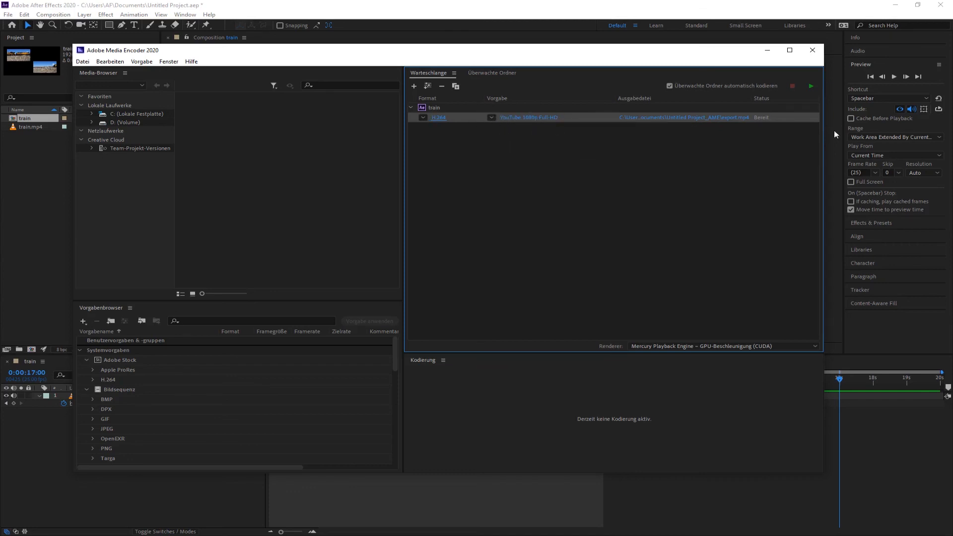
# - Start encoding the queued train composition and close Adobe Media Encoder once the export is done
pyautogui.click(812, 87)
pyautogui.click(812, 50)
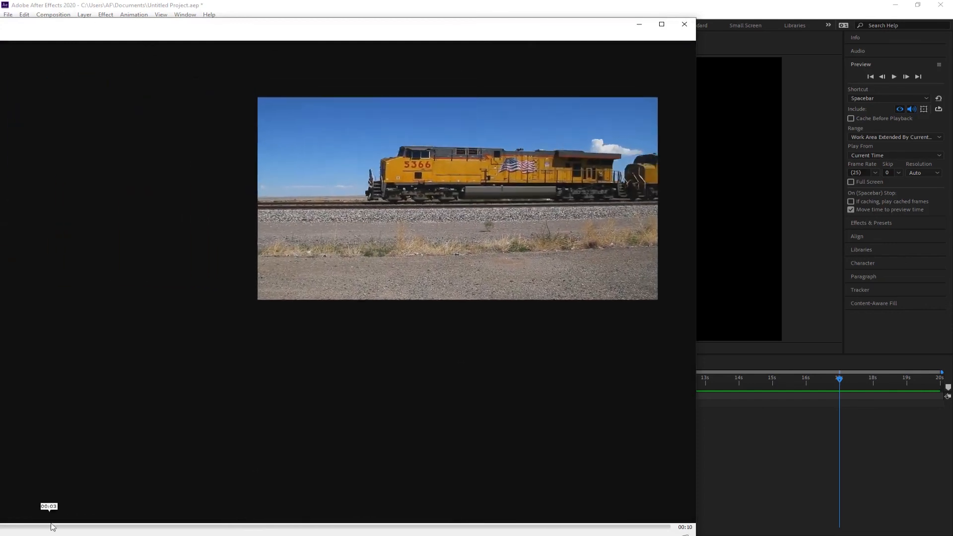
# - In VLC media player, bring the export.mp4 window fully into view and play the video from the beginning
pyautogui.press('space')
pyautogui.moveTo(268, 29); pyautogui.dragTo(70, 31)
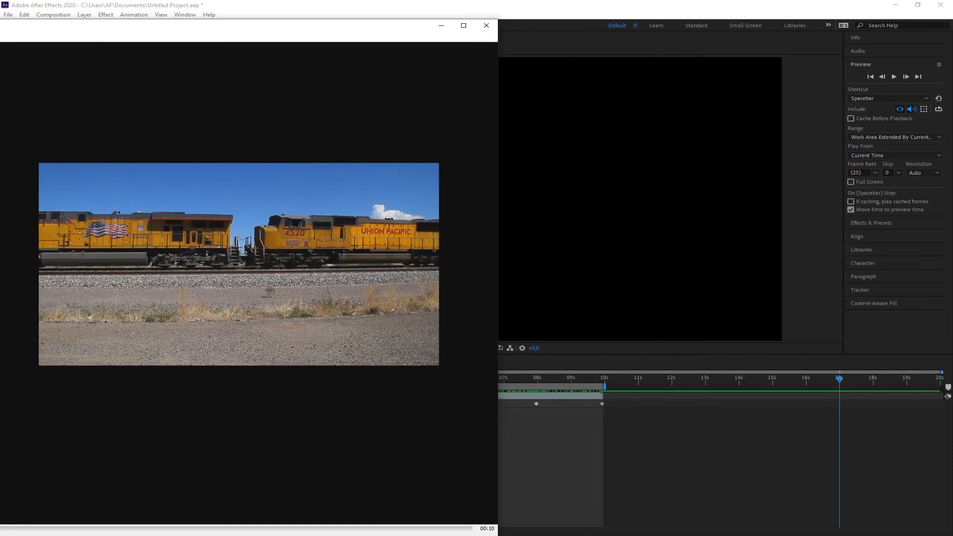
pyautogui.hotkey('shift', 'z')
pyautogui.moveTo(0, 23); pyautogui.dragTo(368, 43)
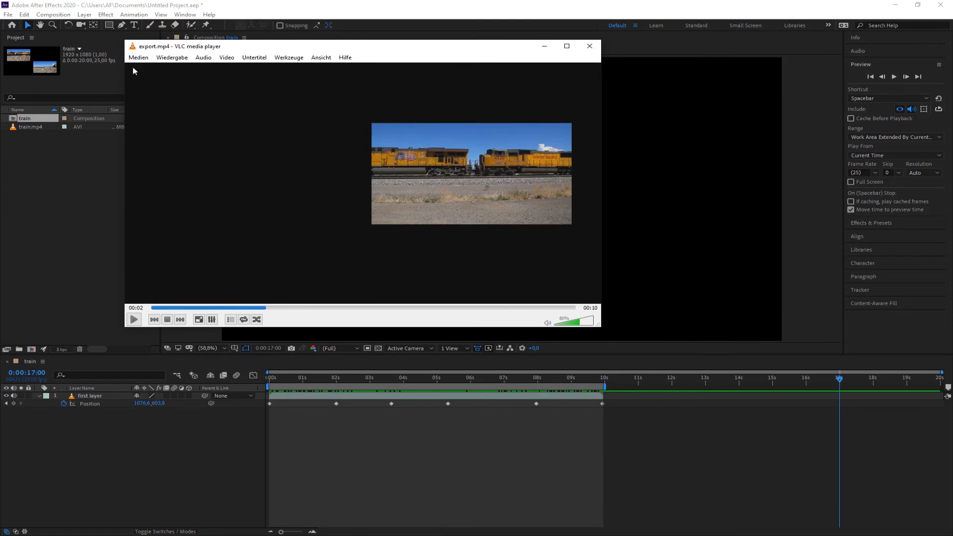
pyautogui.moveTo(267, 309); pyautogui.dragTo(149, 310)
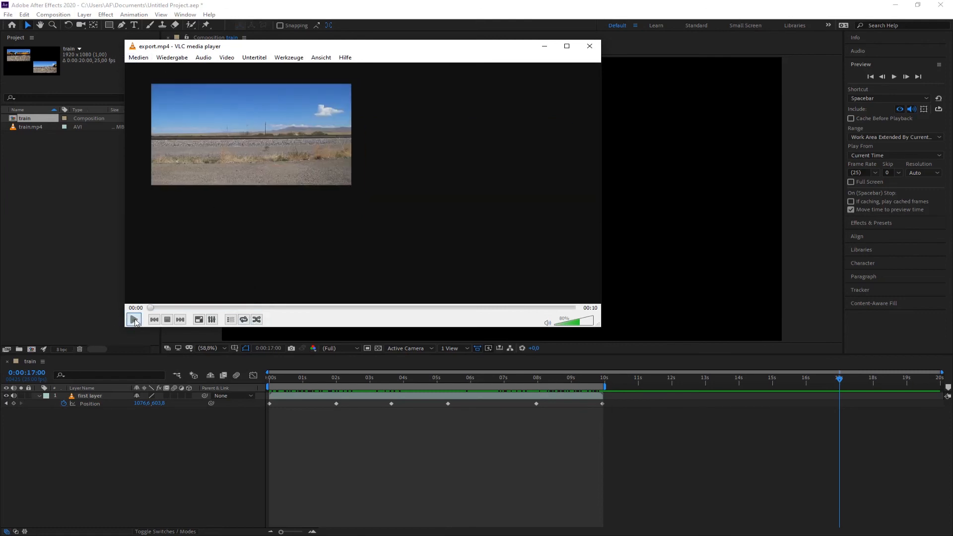
pyautogui.click(134, 320)
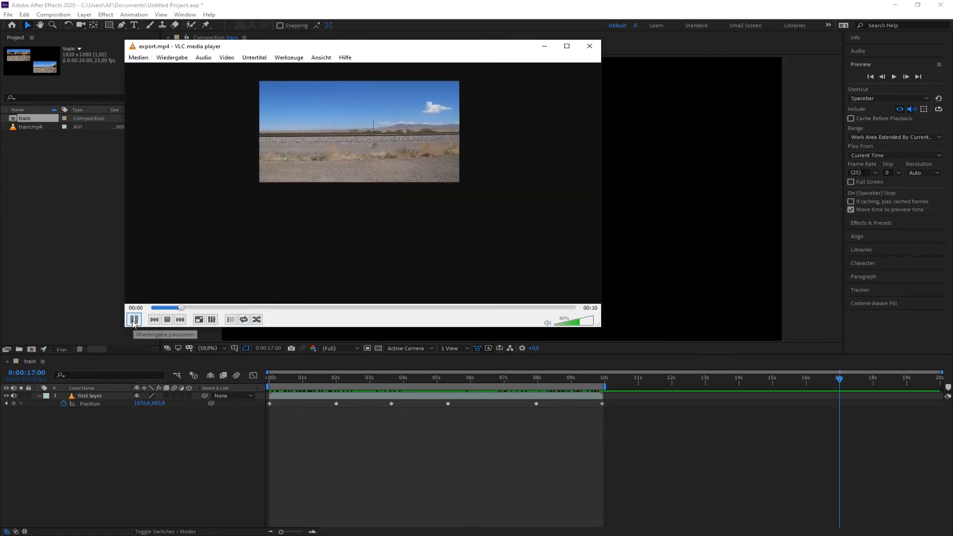